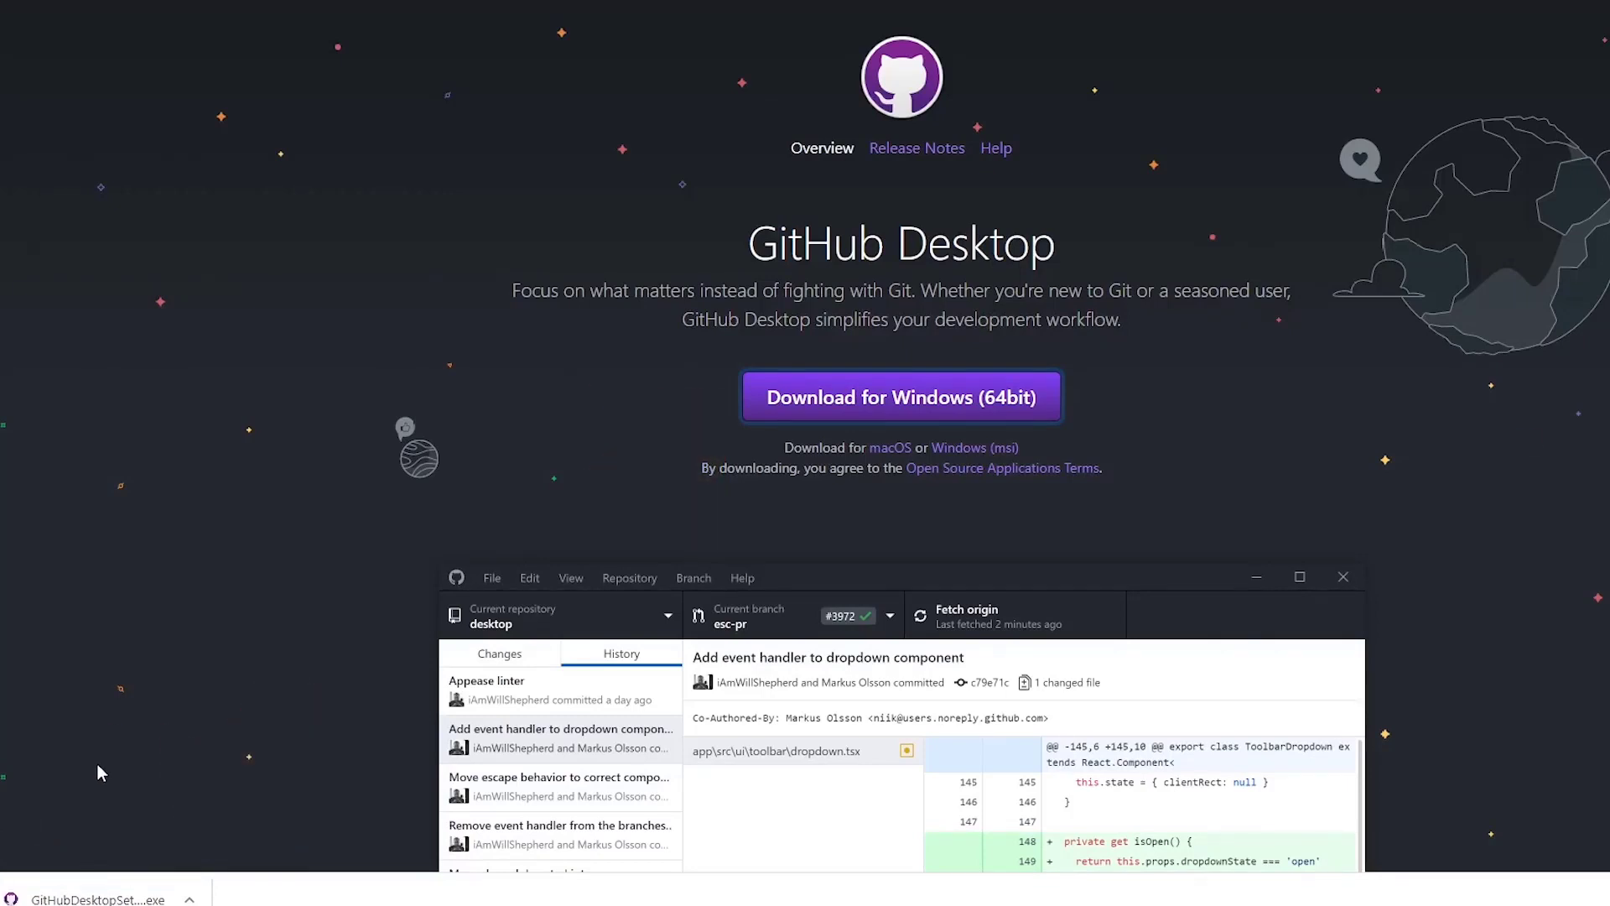
- Run the downloaded GitHubDesktopSetup.exe installer from the browser's download bar
{"action": "left_click", "coordinate": [101, 895]}
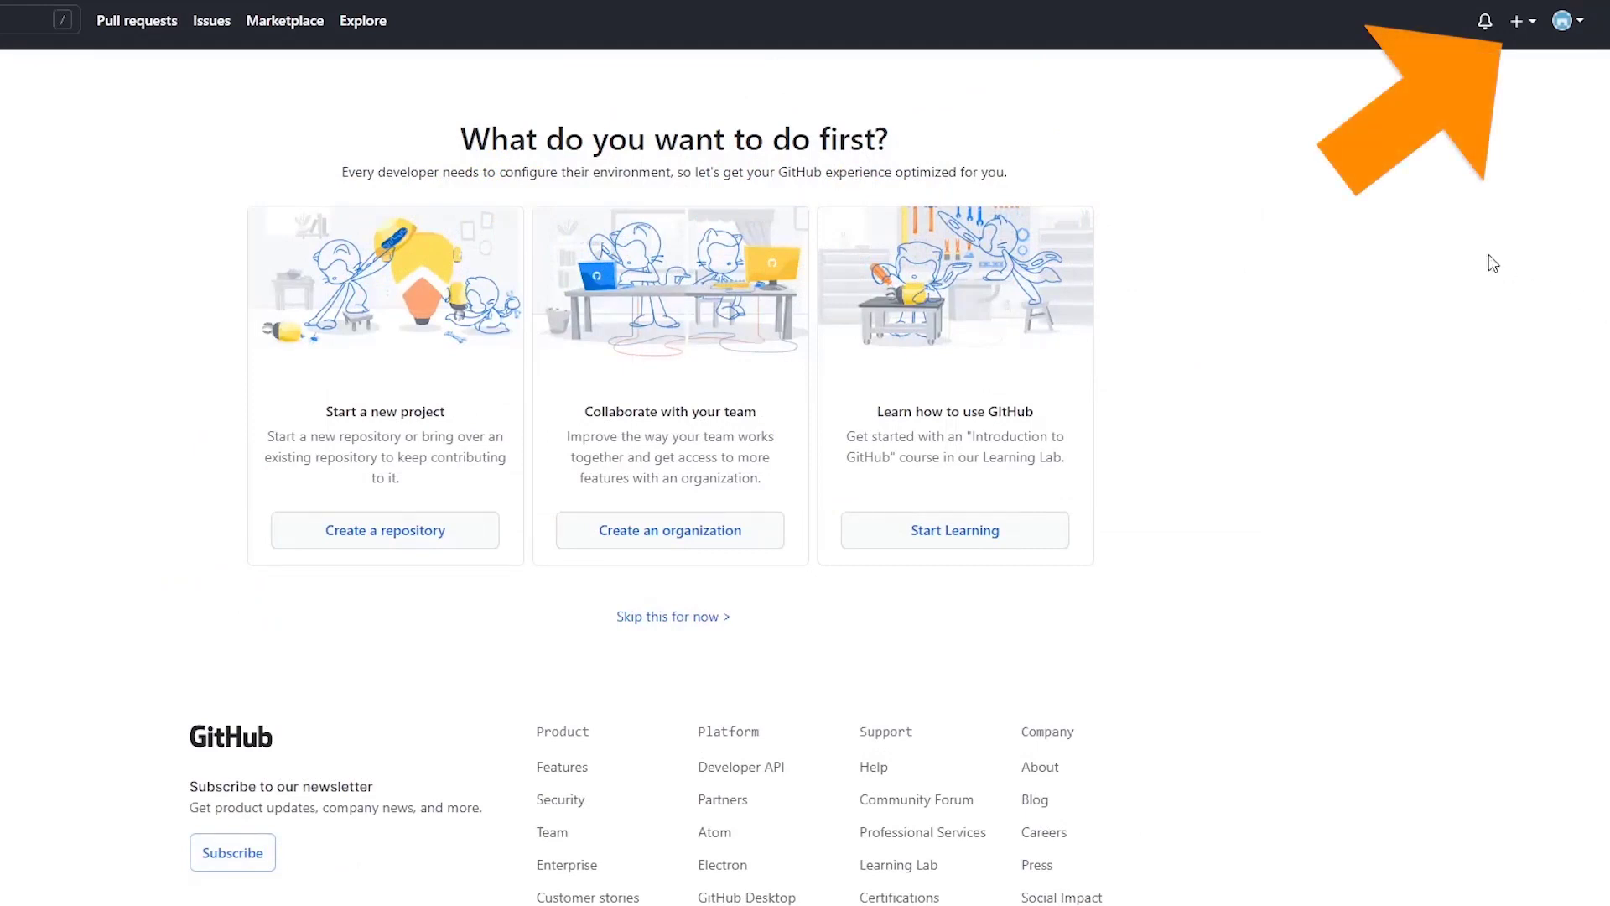
- Start a new repository named fwgitshop, described as 'A demo repo for teaching GitHub'
{"action": "left_click", "coordinate": [1520, 21]}
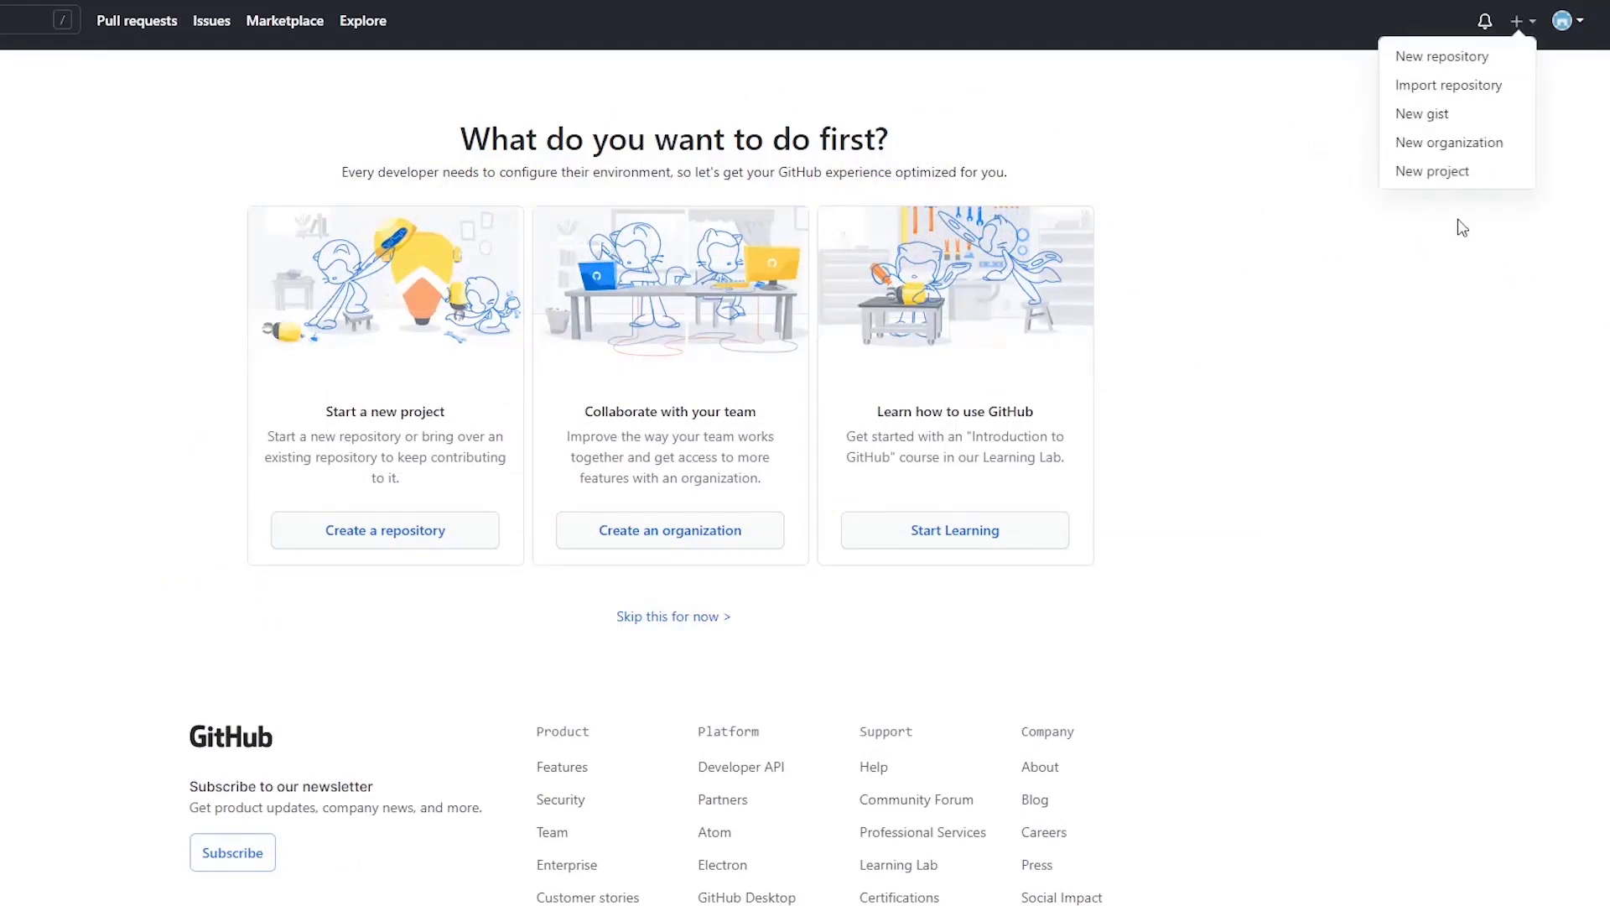
{"action": "left_click", "coordinate": [1522, 64]}
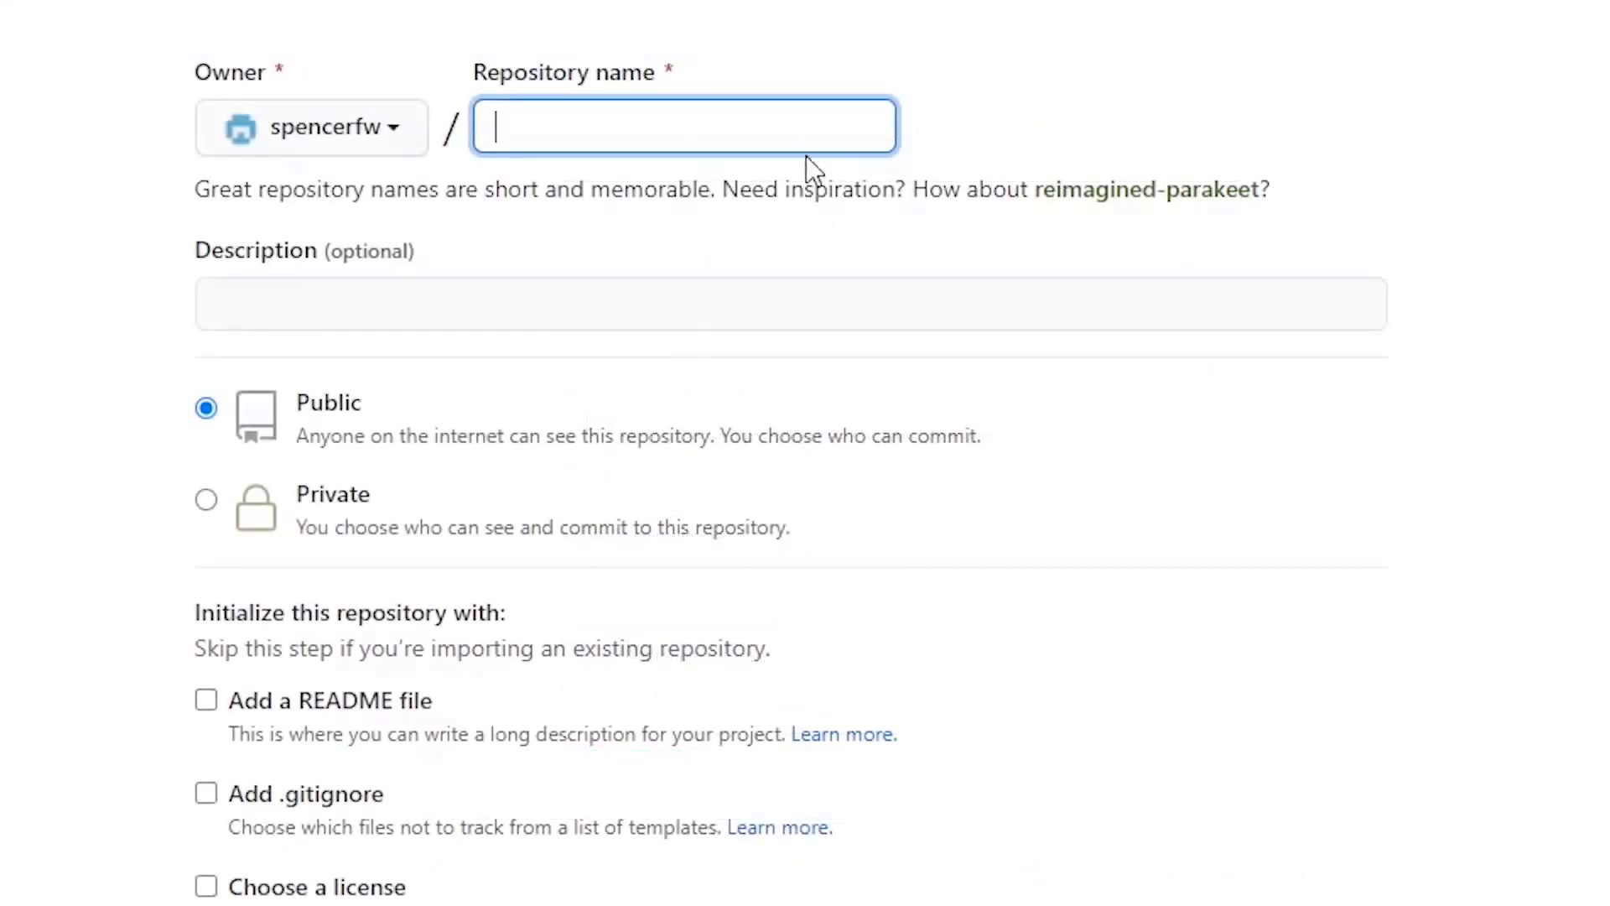
{"action": "type", "text": "fwgitshop"}
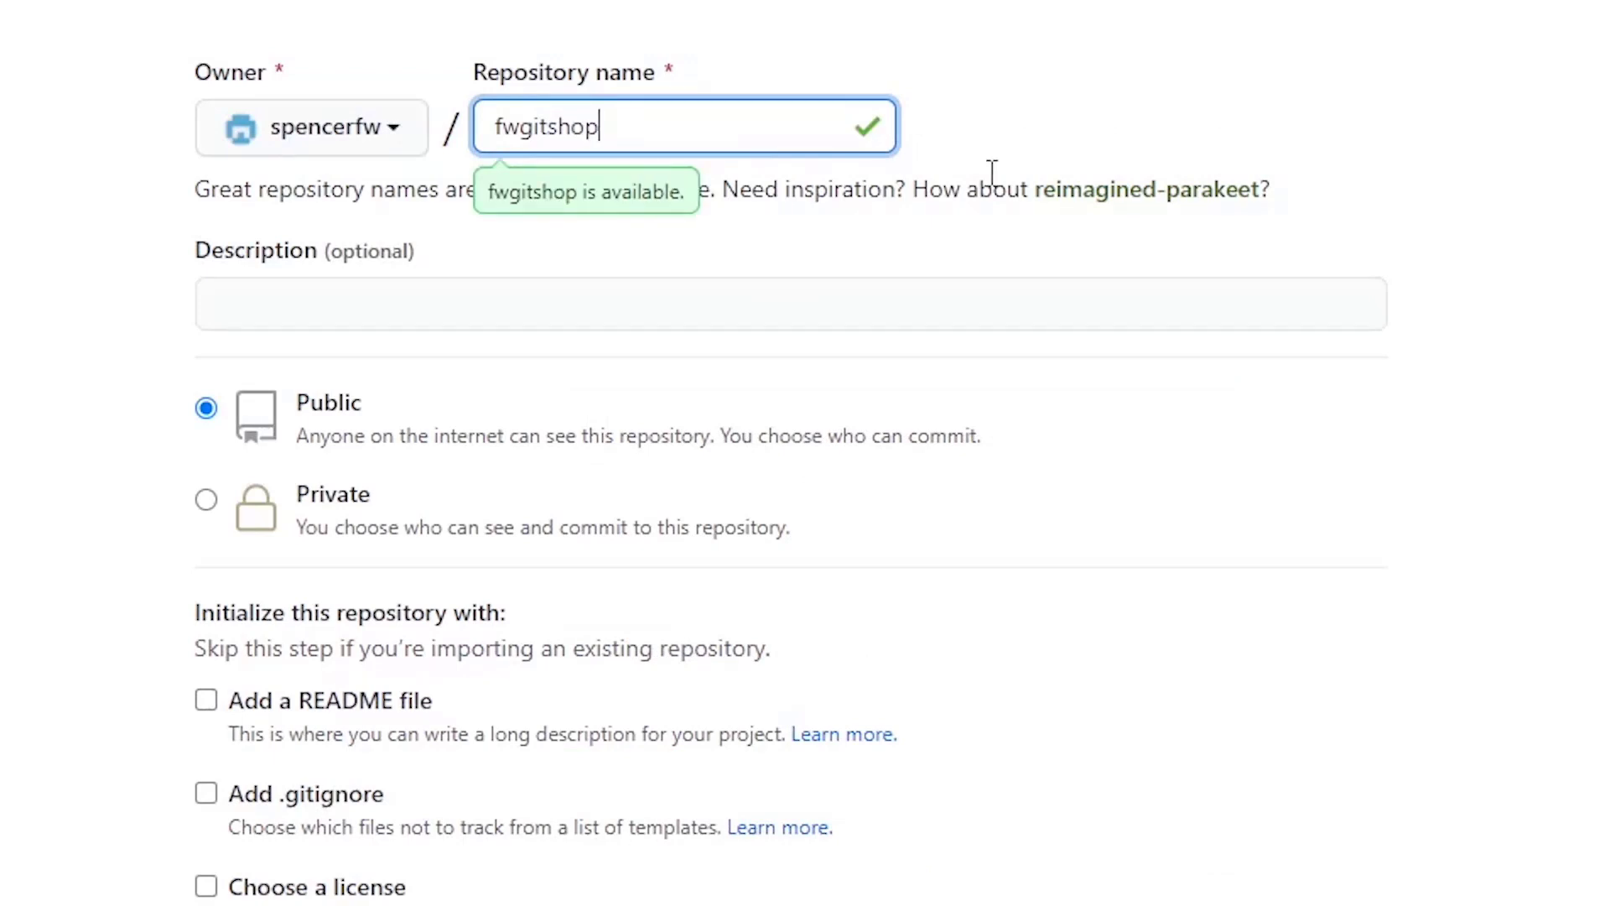
{"action": "left_click", "coordinate": [970, 302]}
{"action": "type", "text": "A demo "}
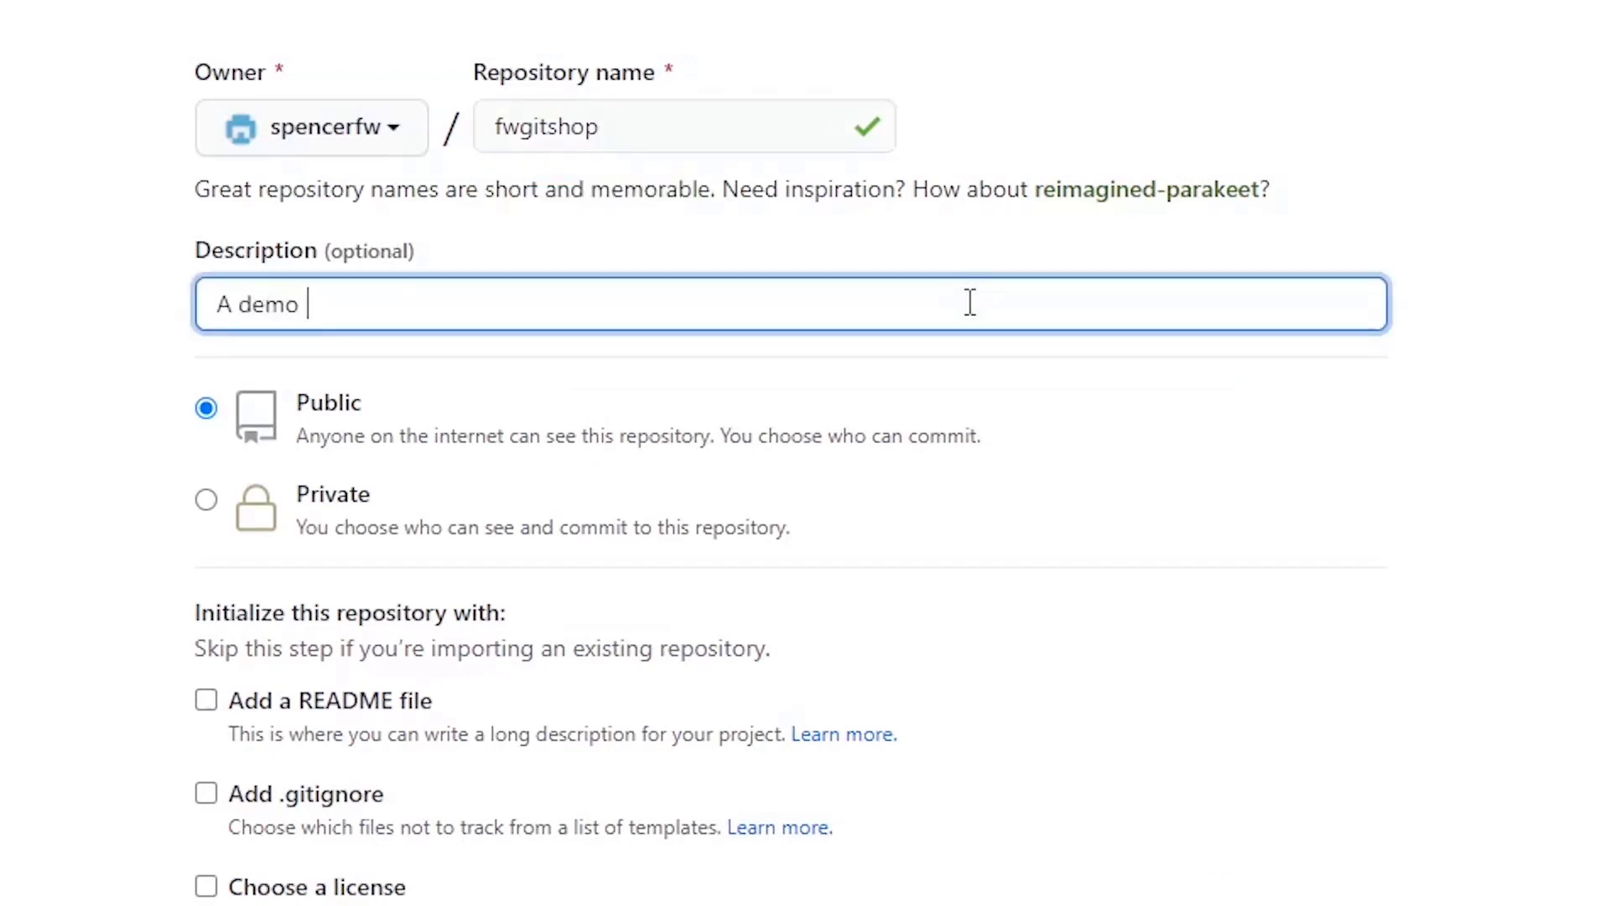
{"action": "type", "text": "repo "}
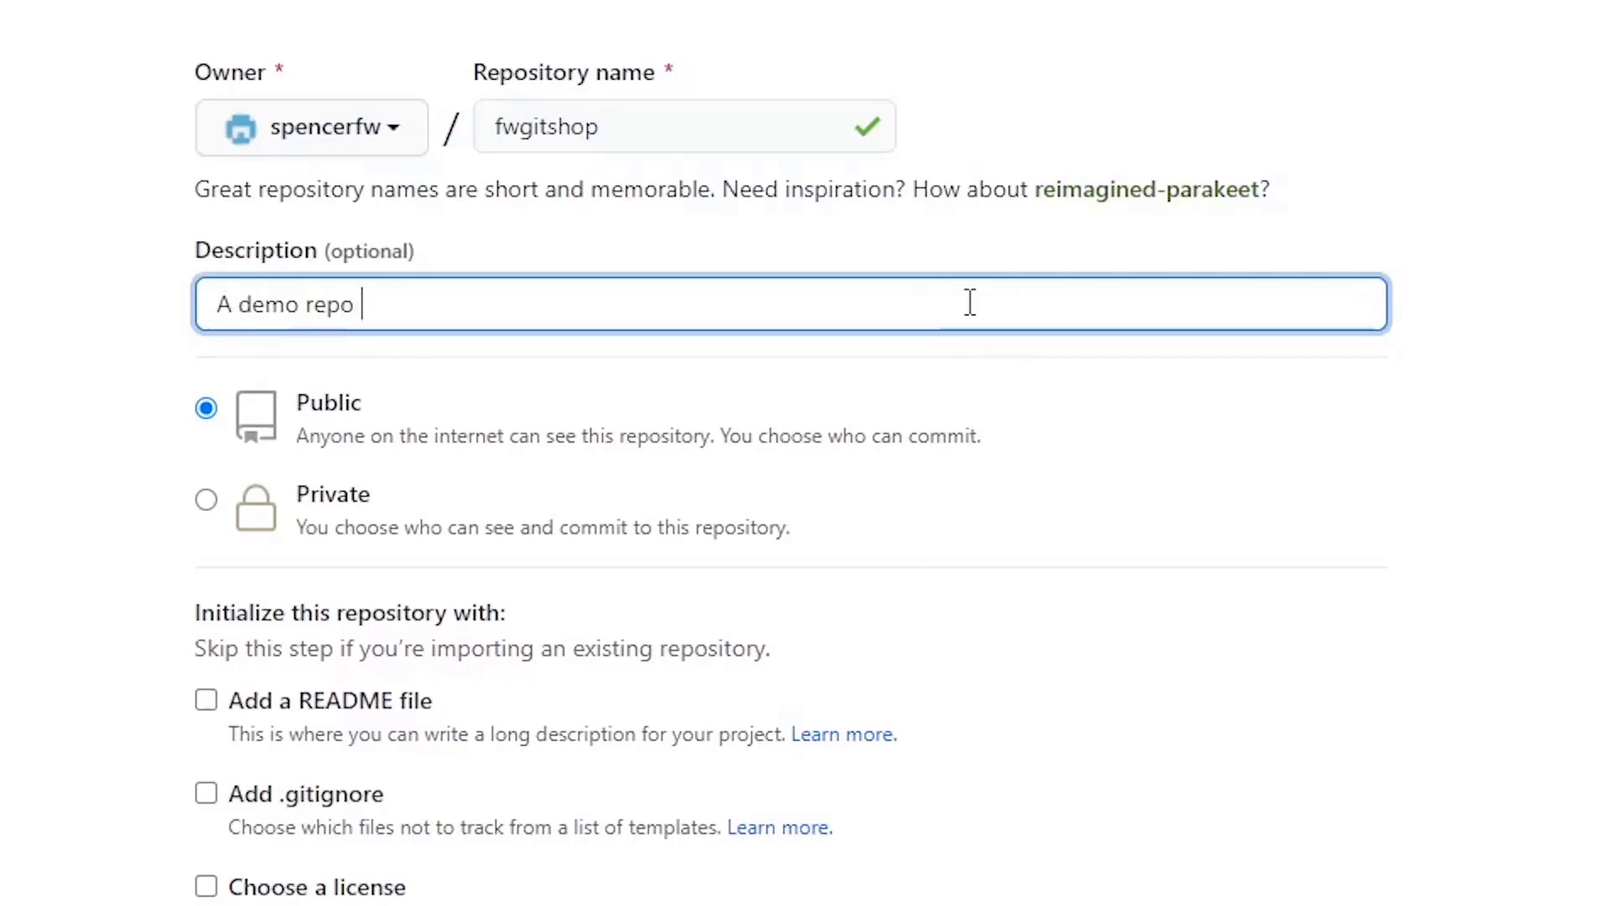
{"action": "type", "text": "for teaching G"}
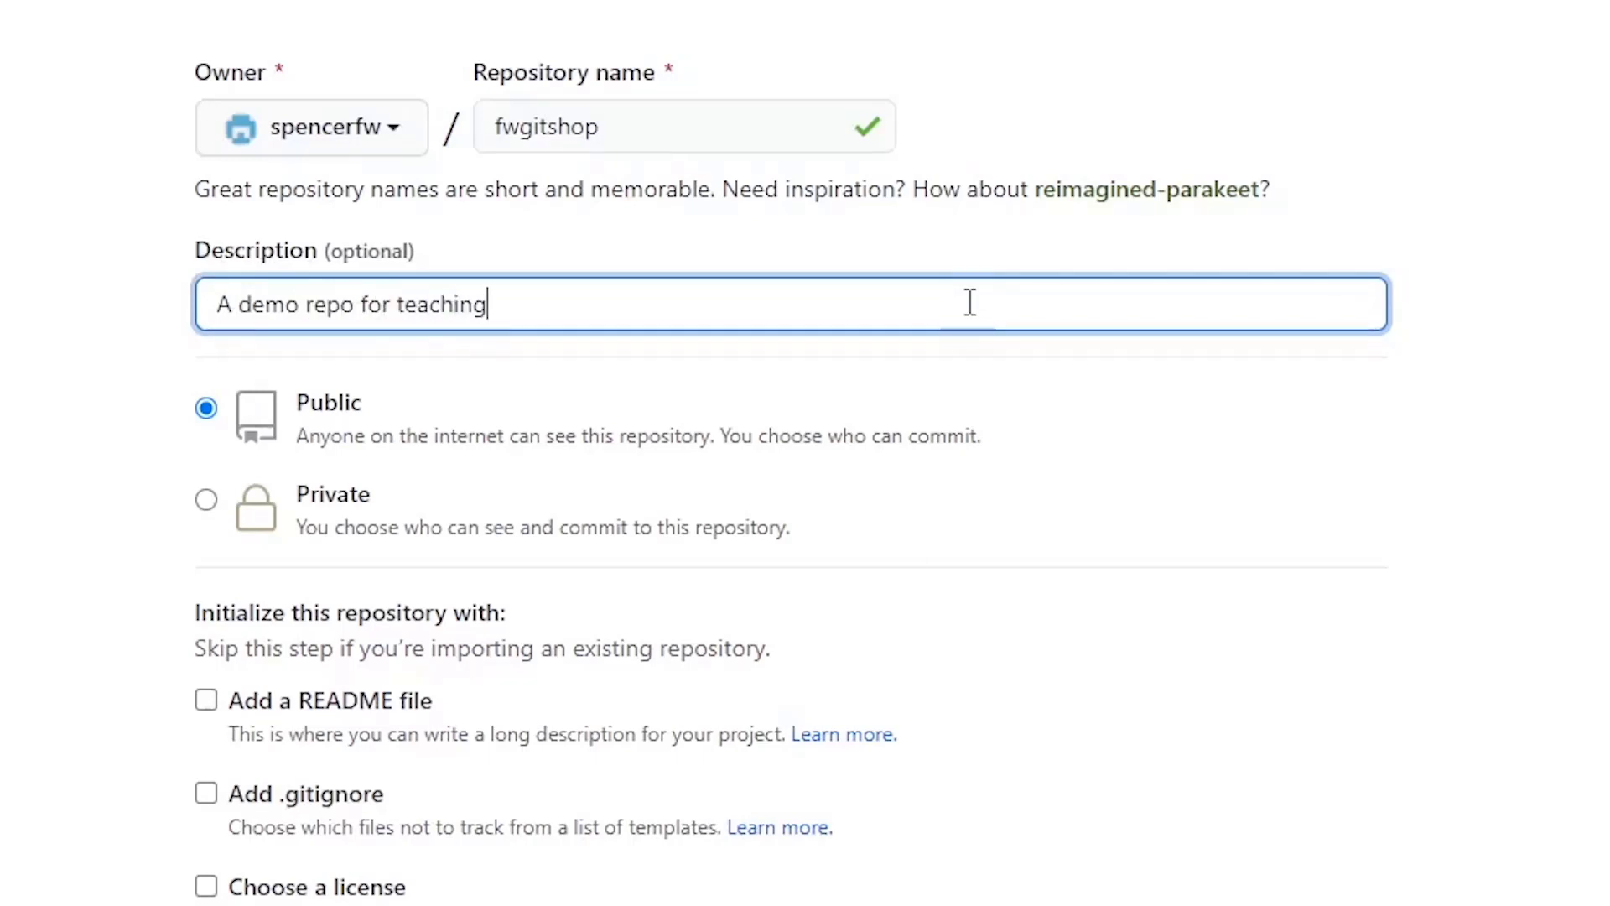
{"action": "type", "text": "itHub"}
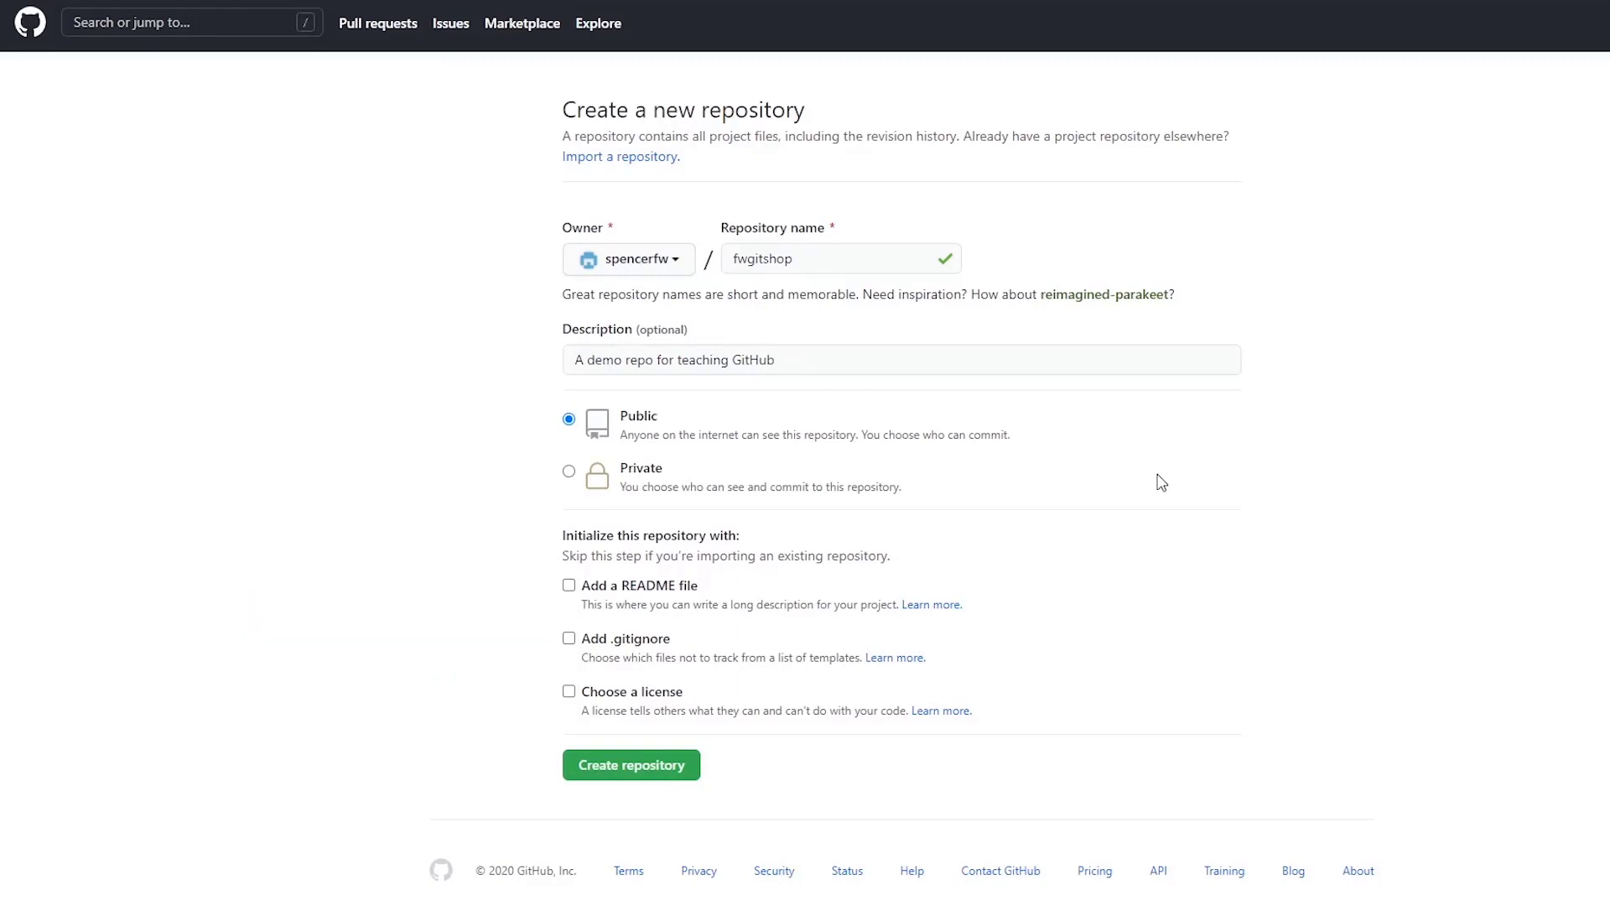
- Include a README file and create the public fwgitshop repository
{"action": "left_click", "coordinate": [568, 585]}
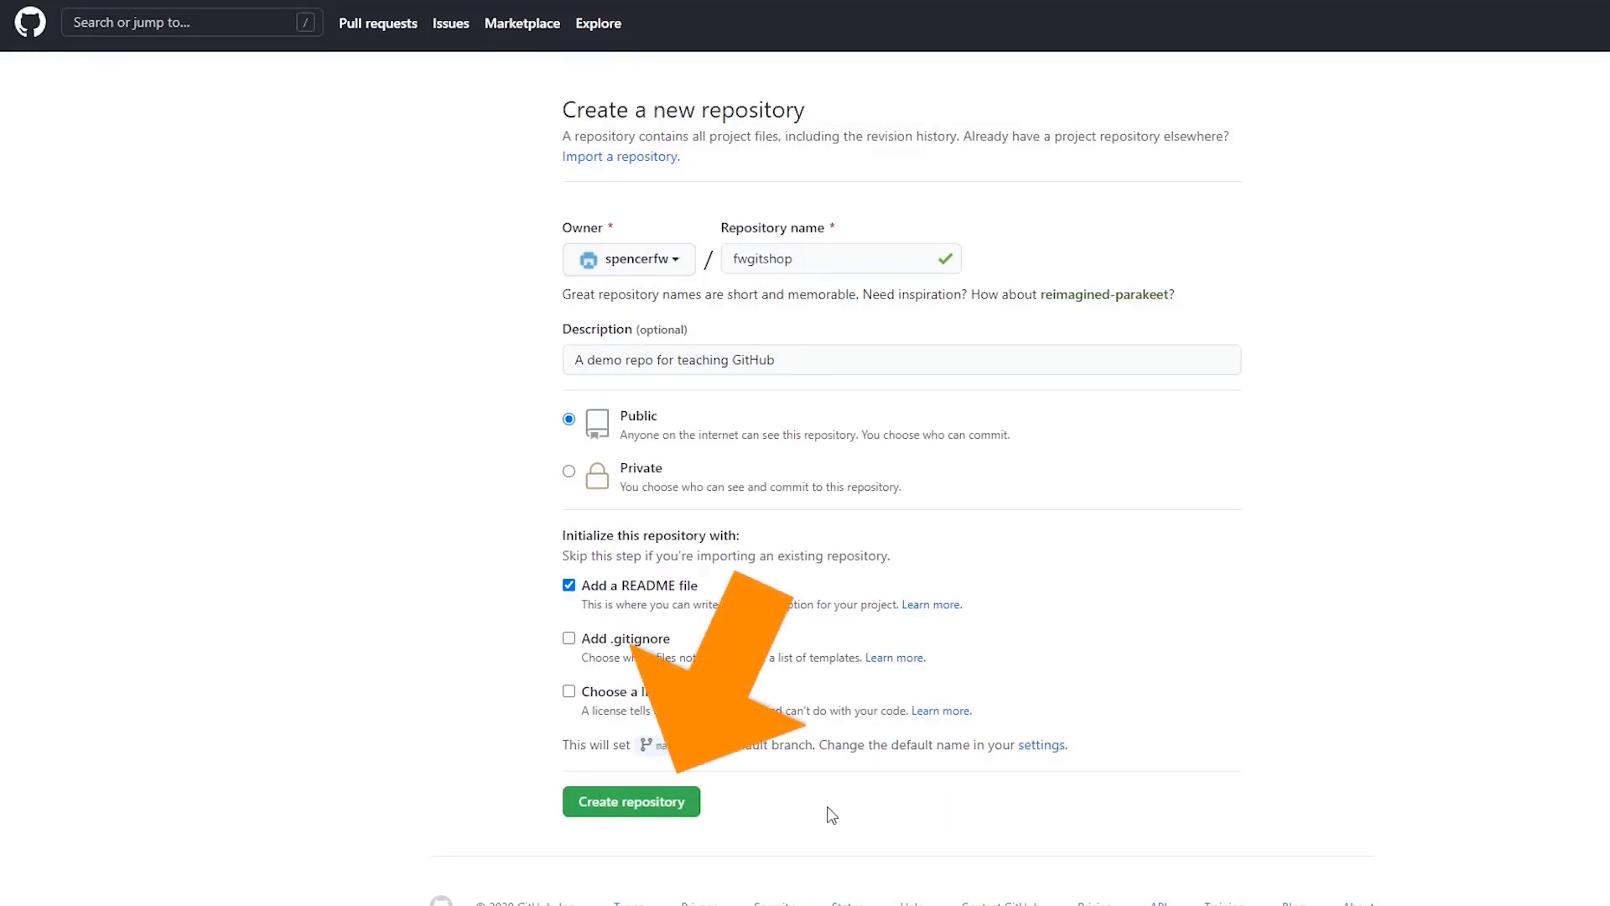
{"action": "left_click", "coordinate": [684, 807]}
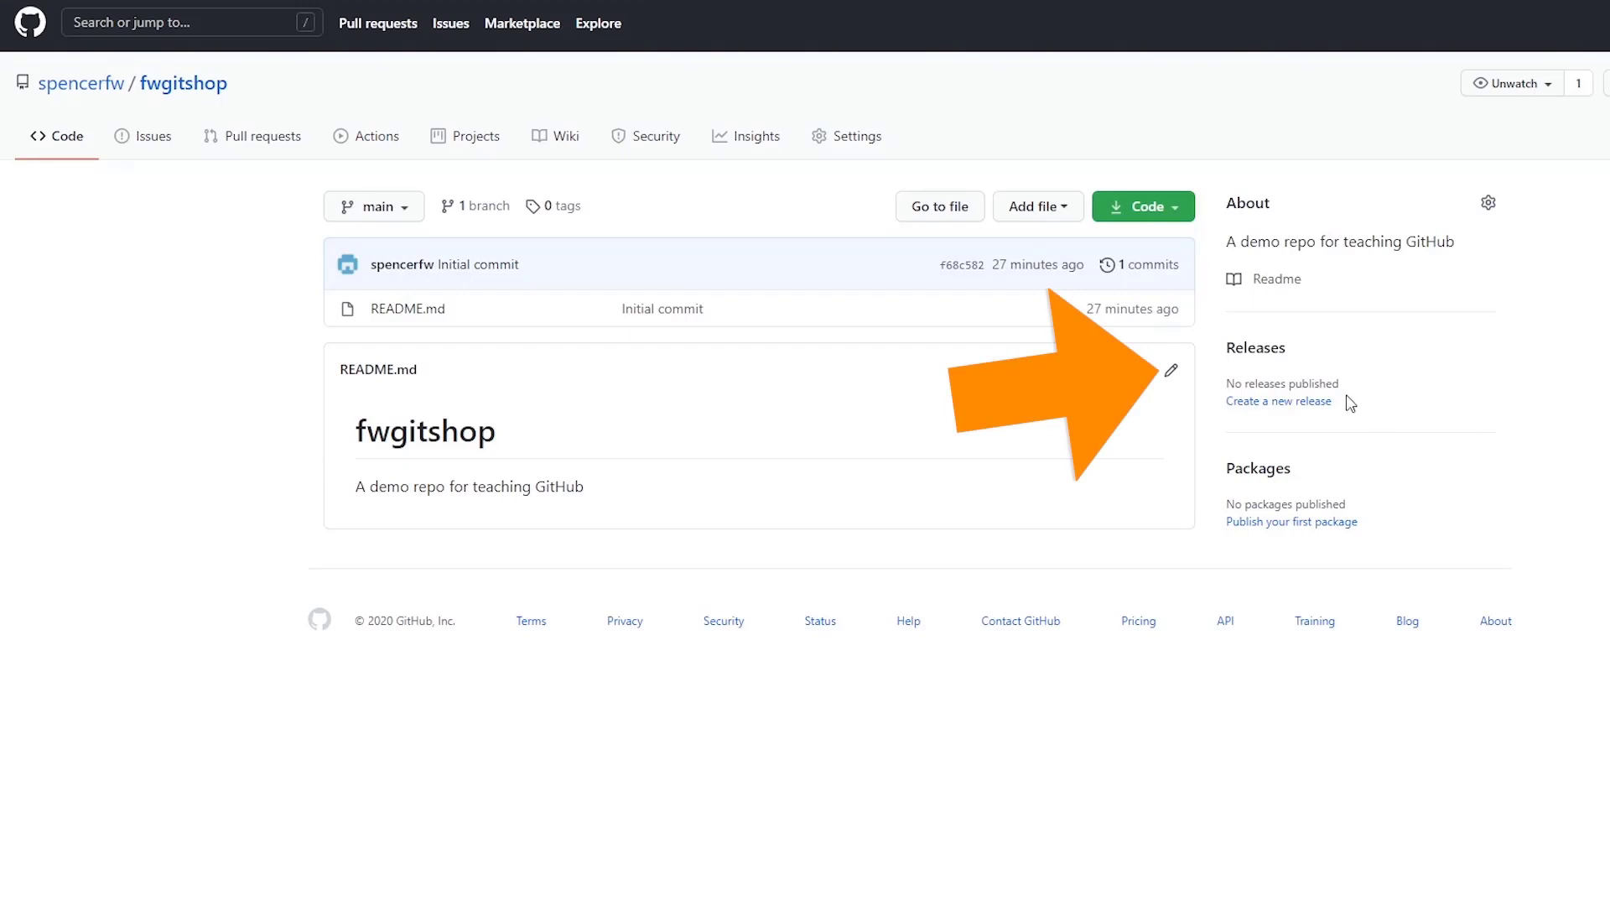
- Edit README.md and add the lines title, programs and function
{"action": "left_click", "coordinate": [1172, 370]}
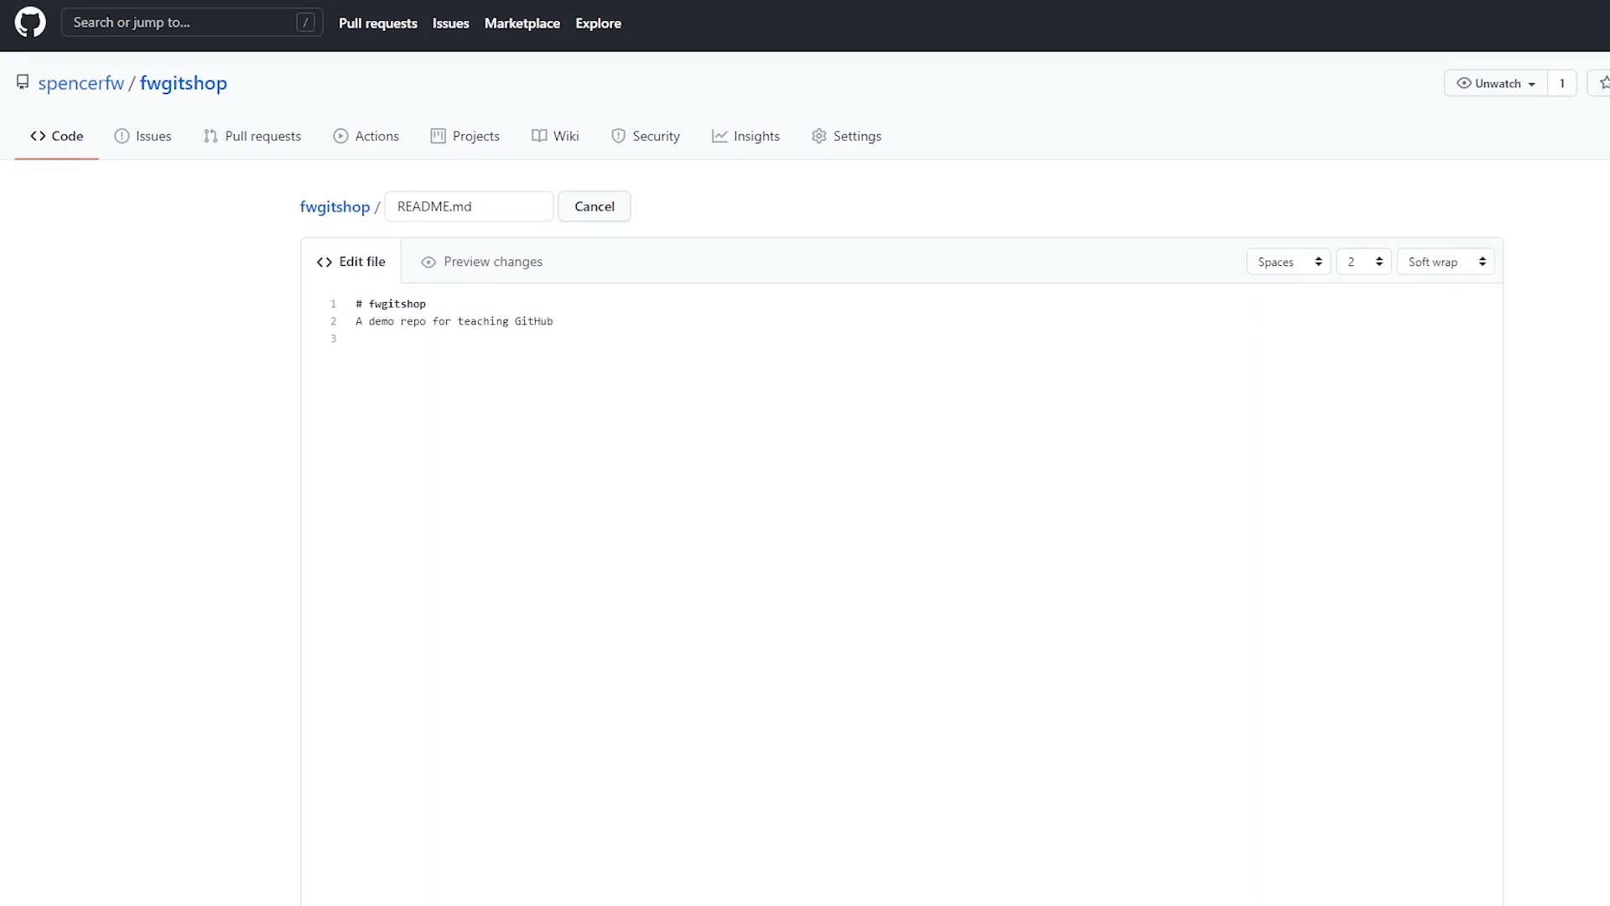
{"action": "type", "text": "title"}
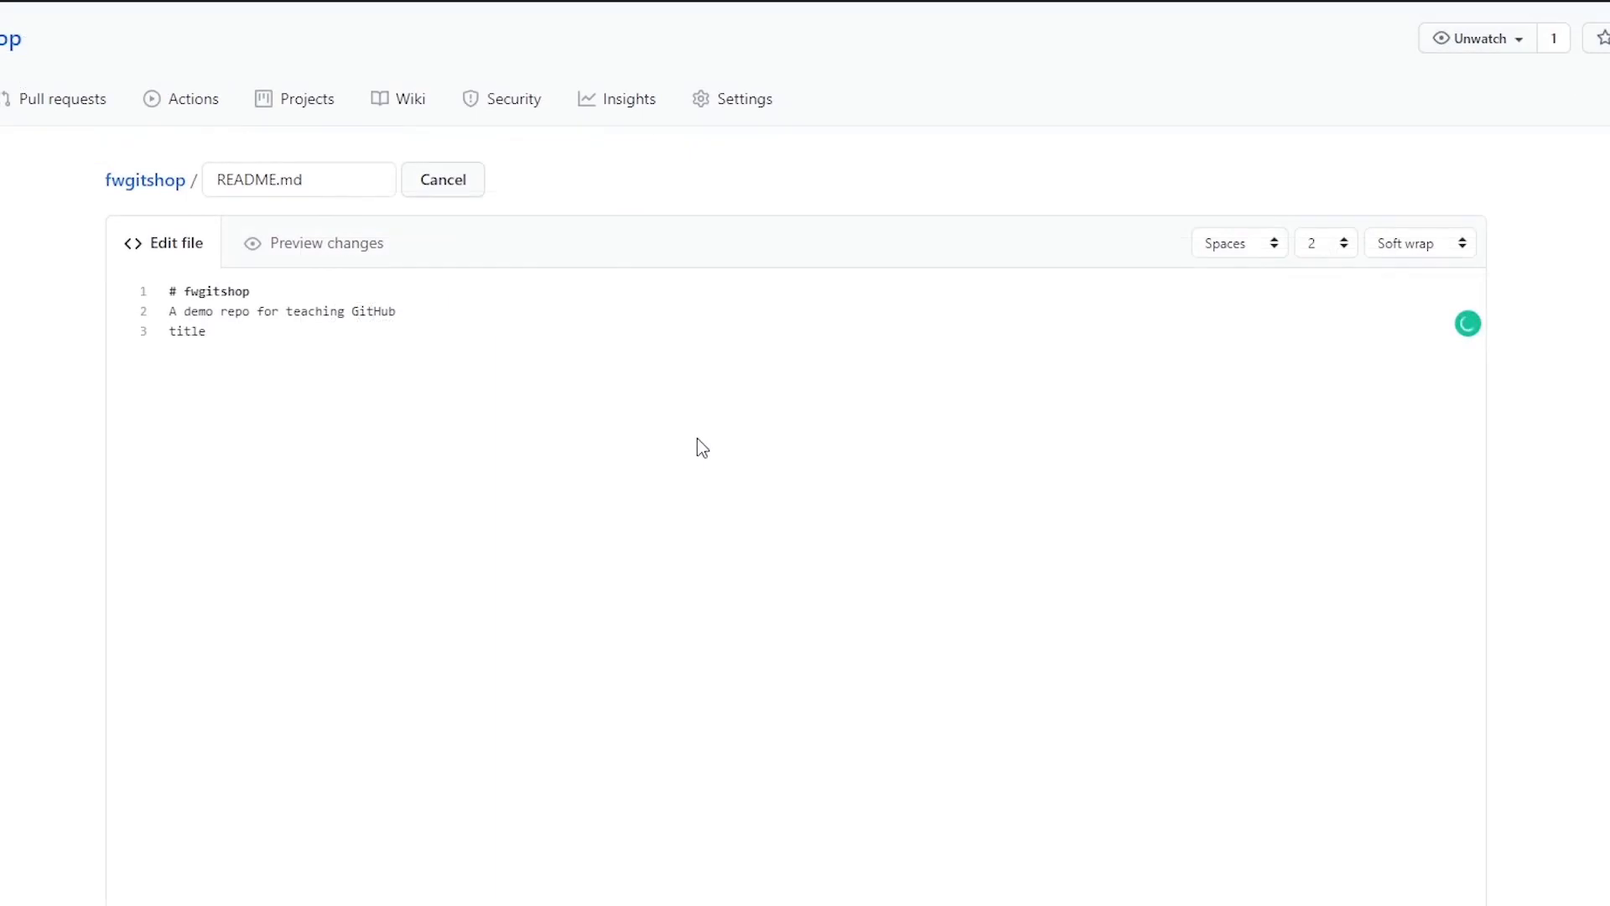
{"action": "key", "text": "Return"}
{"action": "type", "text": "programs"}
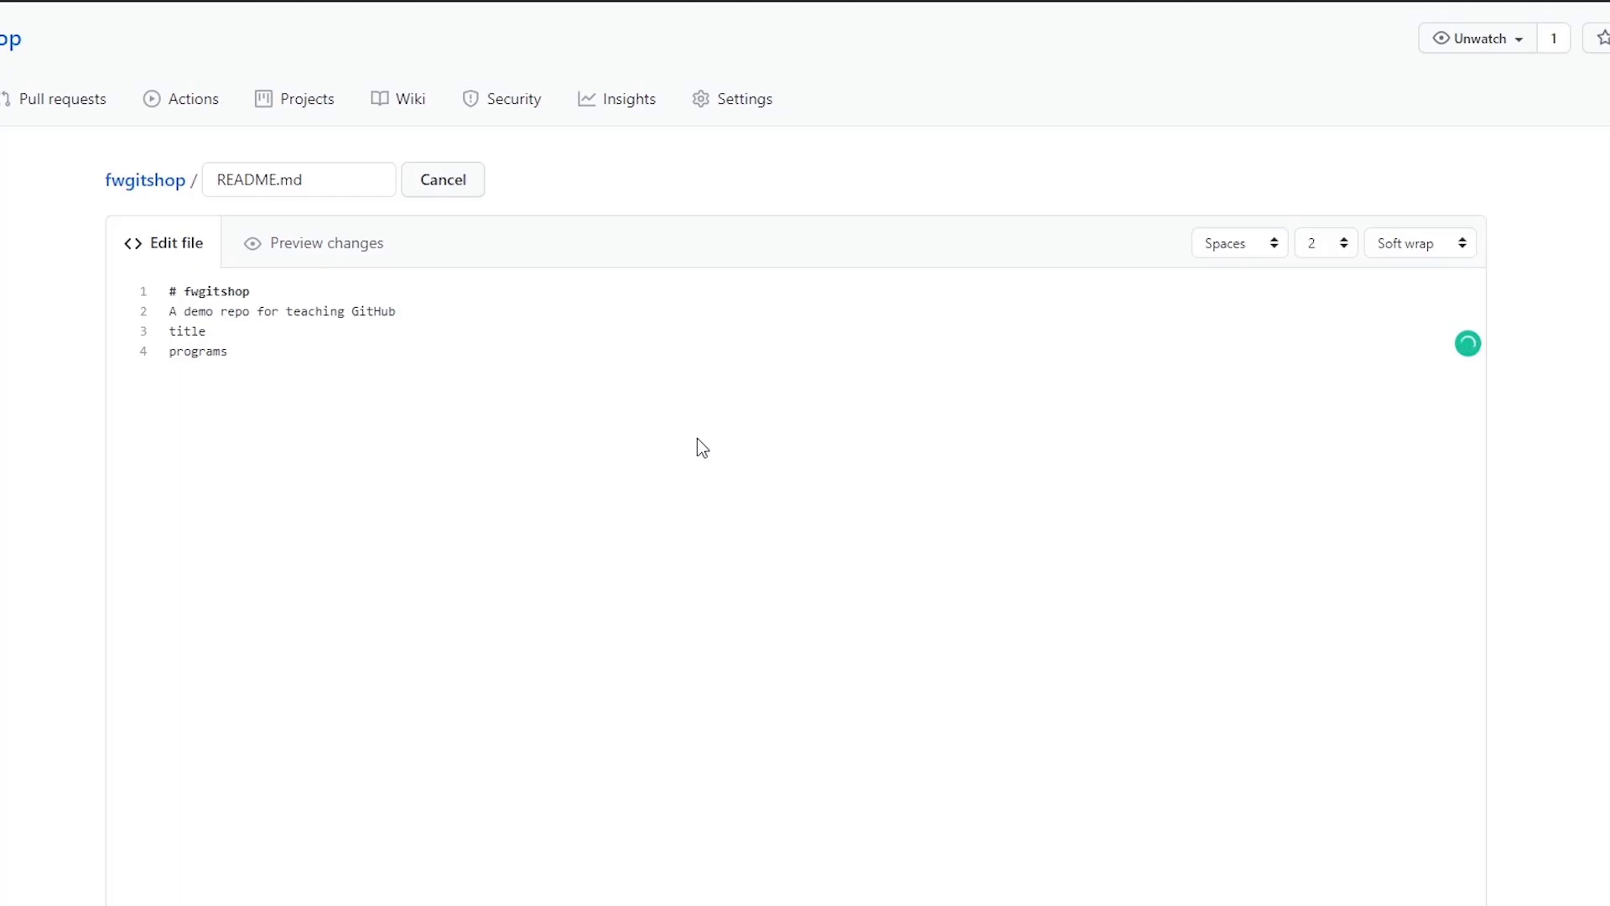
{"action": "key", "text": "Return"}
{"action": "type", "text": "function"}
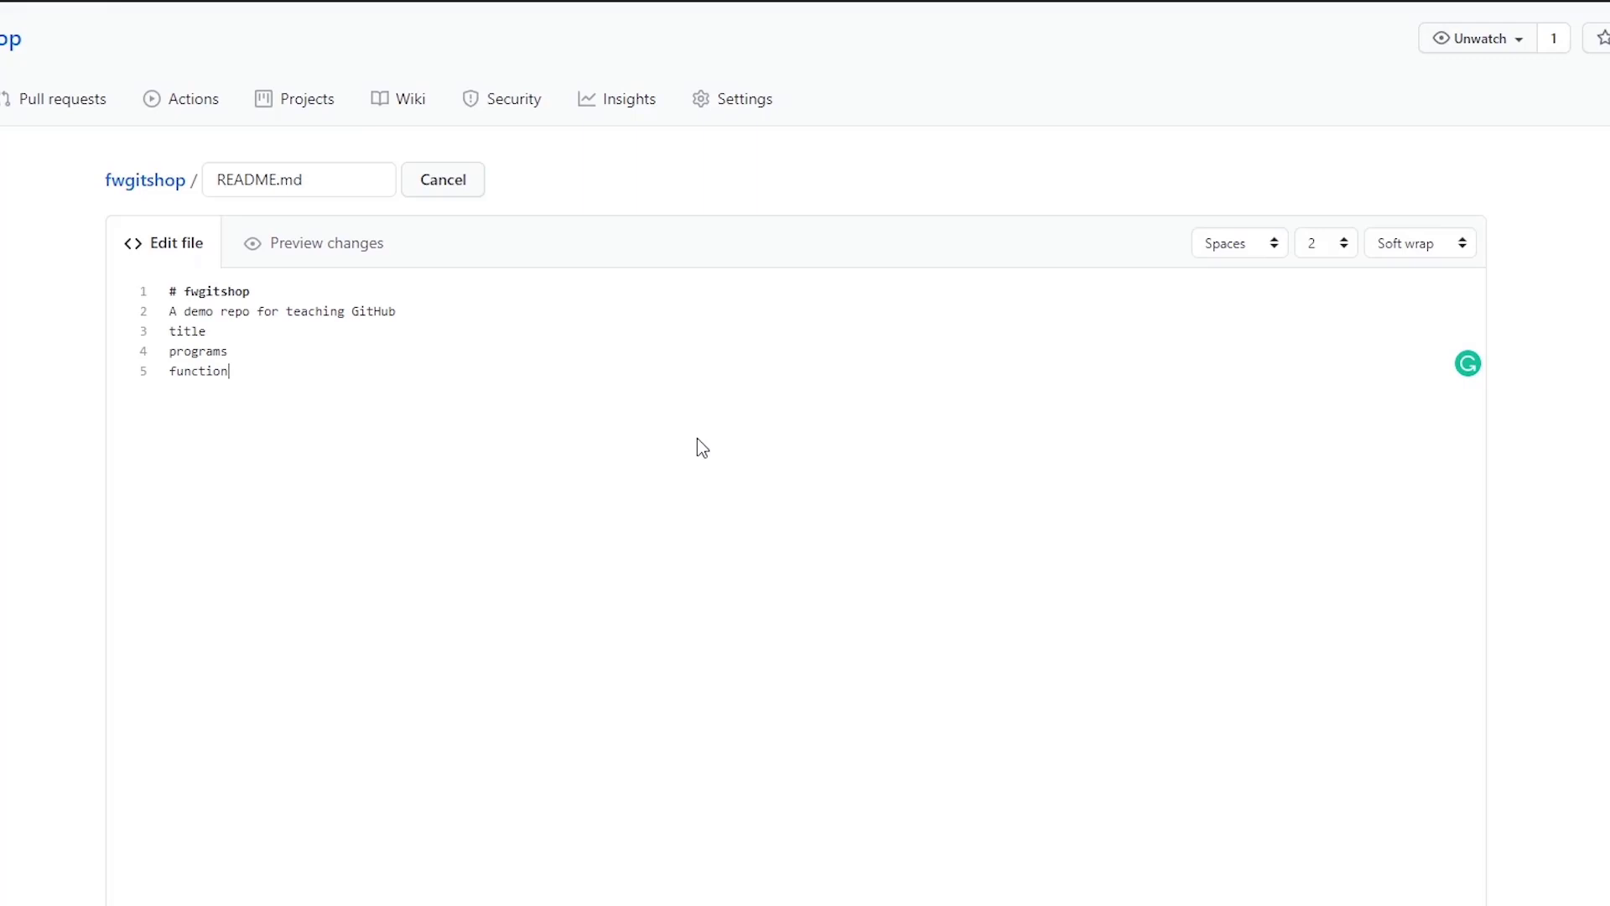
- Add the lines howtouse and howtocontribute below them in the README
{"action": "key", "text": "Return"}
{"action": "type", "text": "howtouse"}
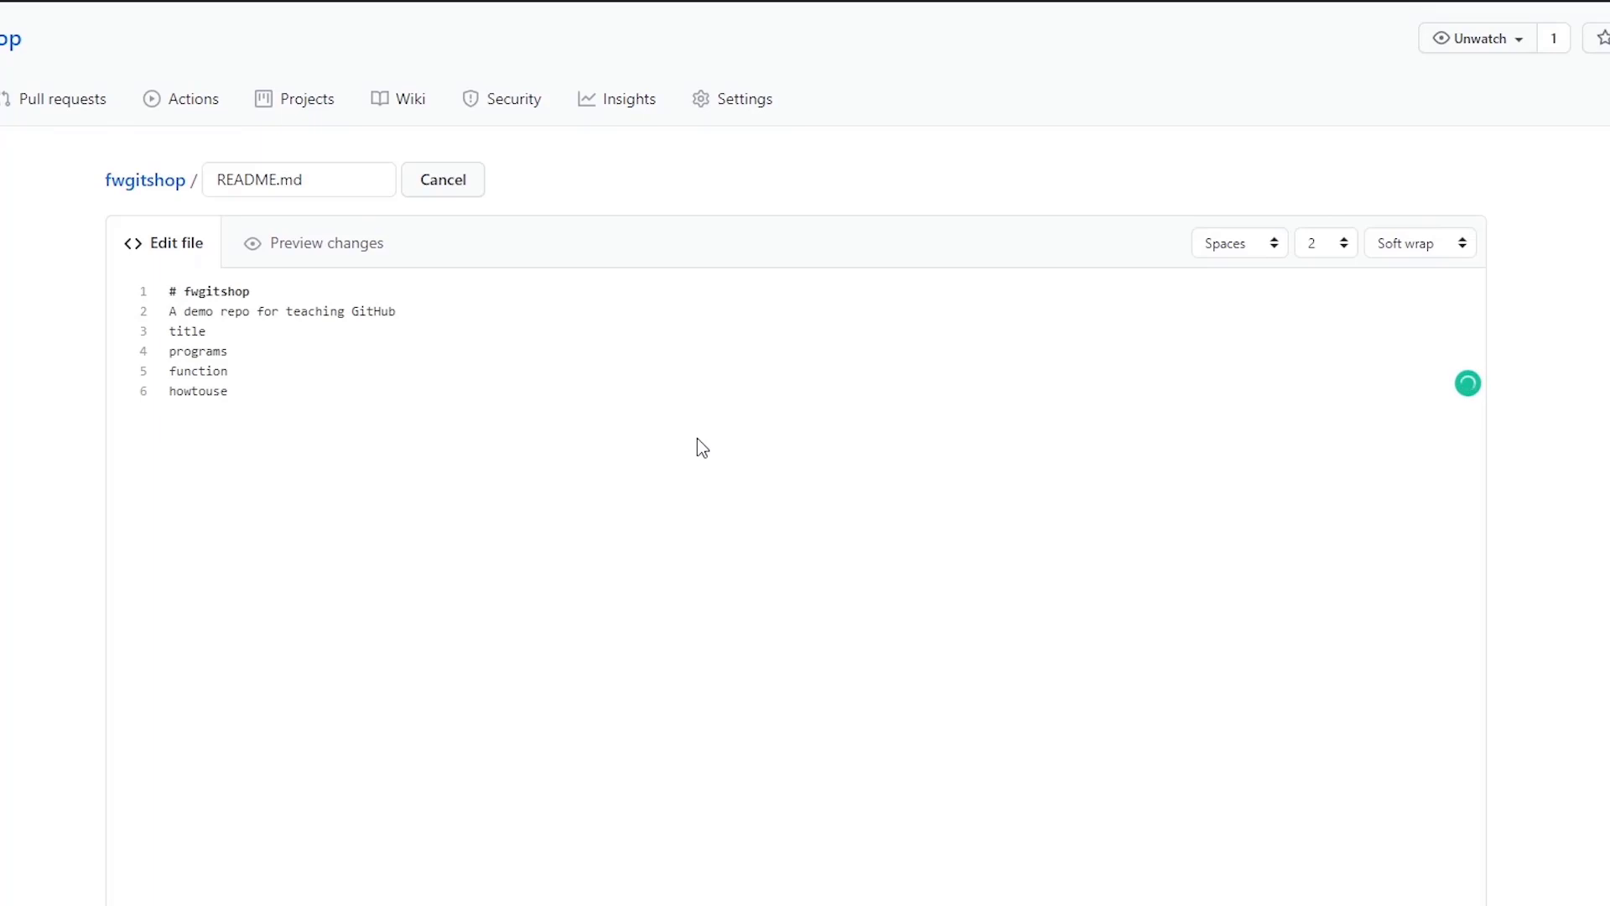
{"action": "scroll", "coordinate": [778, 438], "scroll_direction": "down", "scroll_amount": 1}
{"action": "scroll", "coordinate": [777, 448], "scroll_direction": "down", "scroll_amount": 1}
{"action": "scroll", "coordinate": [778, 447], "scroll_direction": "up", "scroll_amount": 2}
{"action": "key", "text": "Return"}
{"action": "type", "text": "howtocontr"}
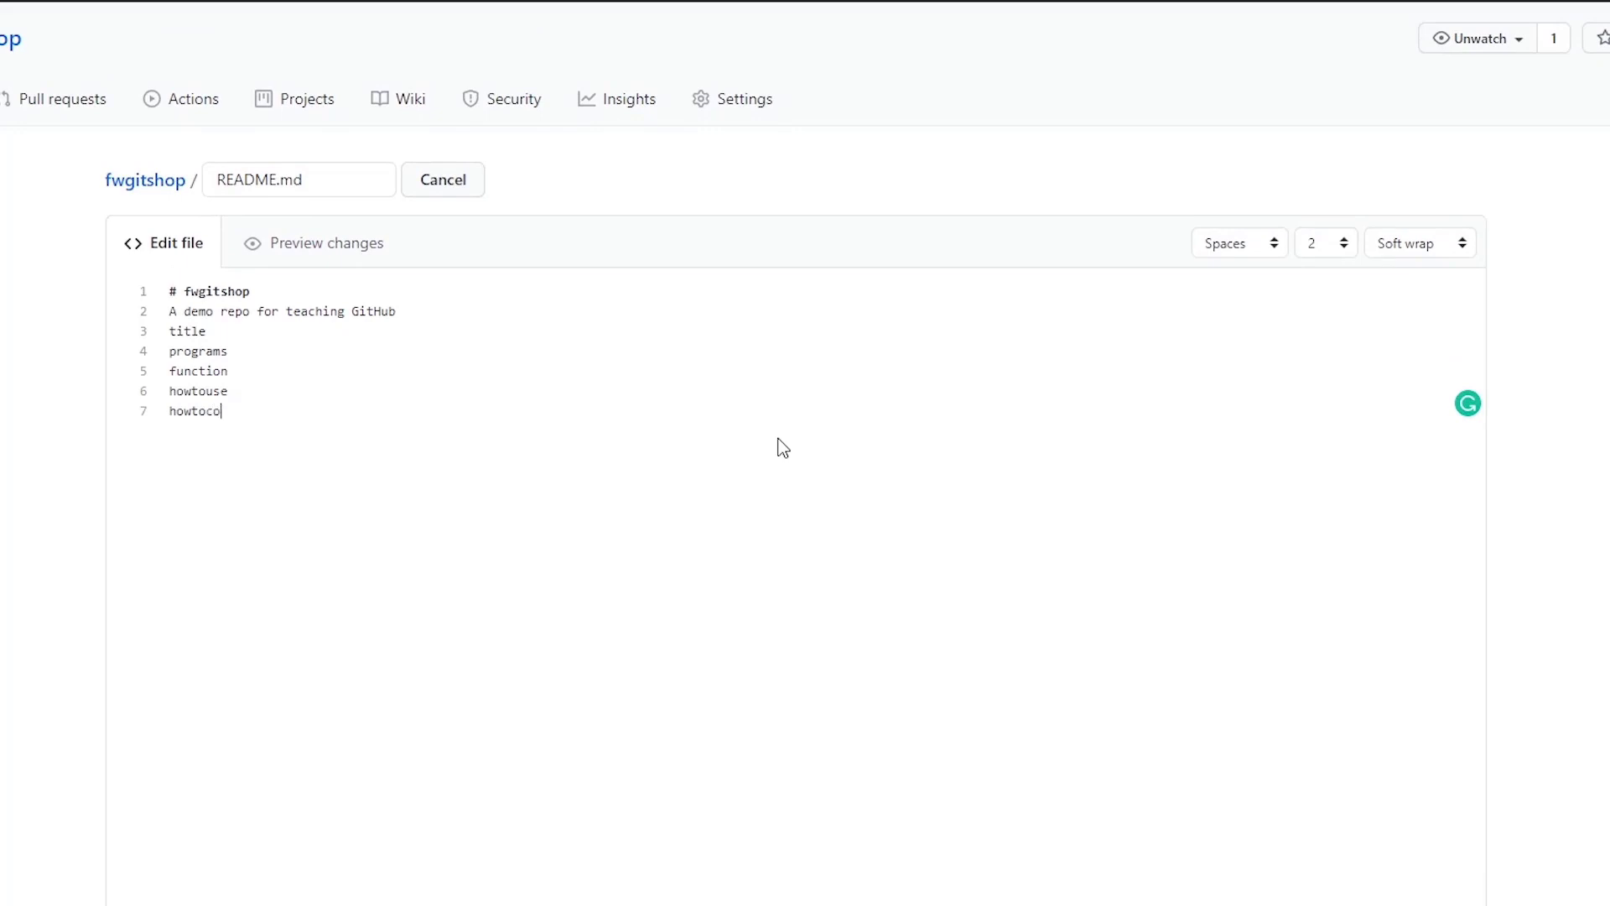
{"action": "type", "text": "te"}
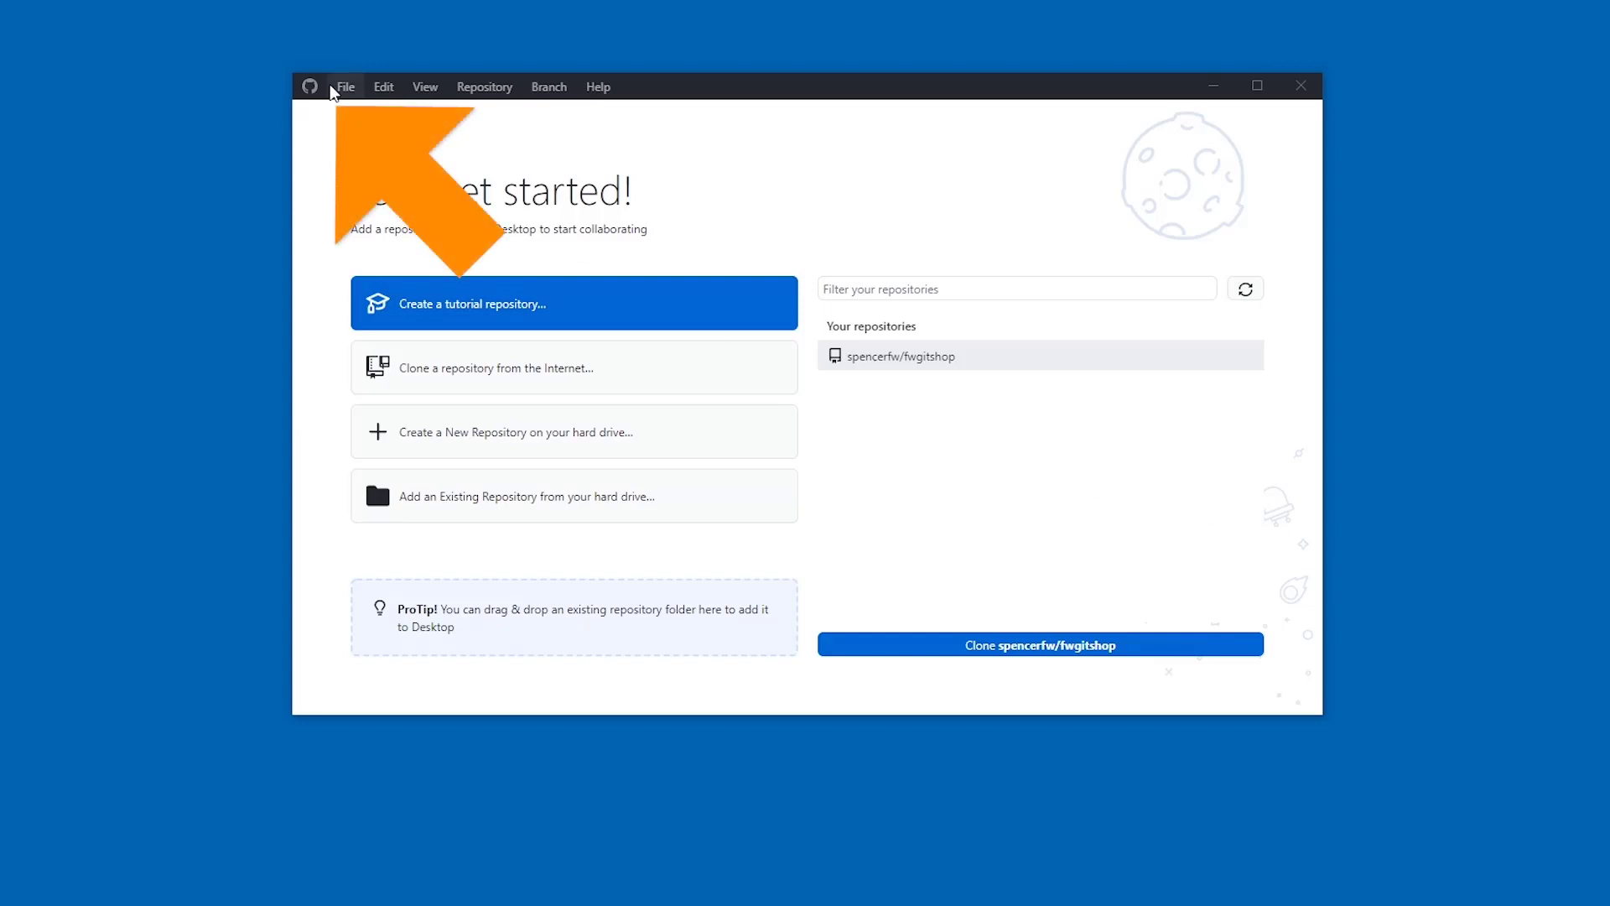
- Check the account in File > Options, then clone fwgitshop into E:\fwgitshop
{"action": "left_click", "coordinate": [333, 90]}
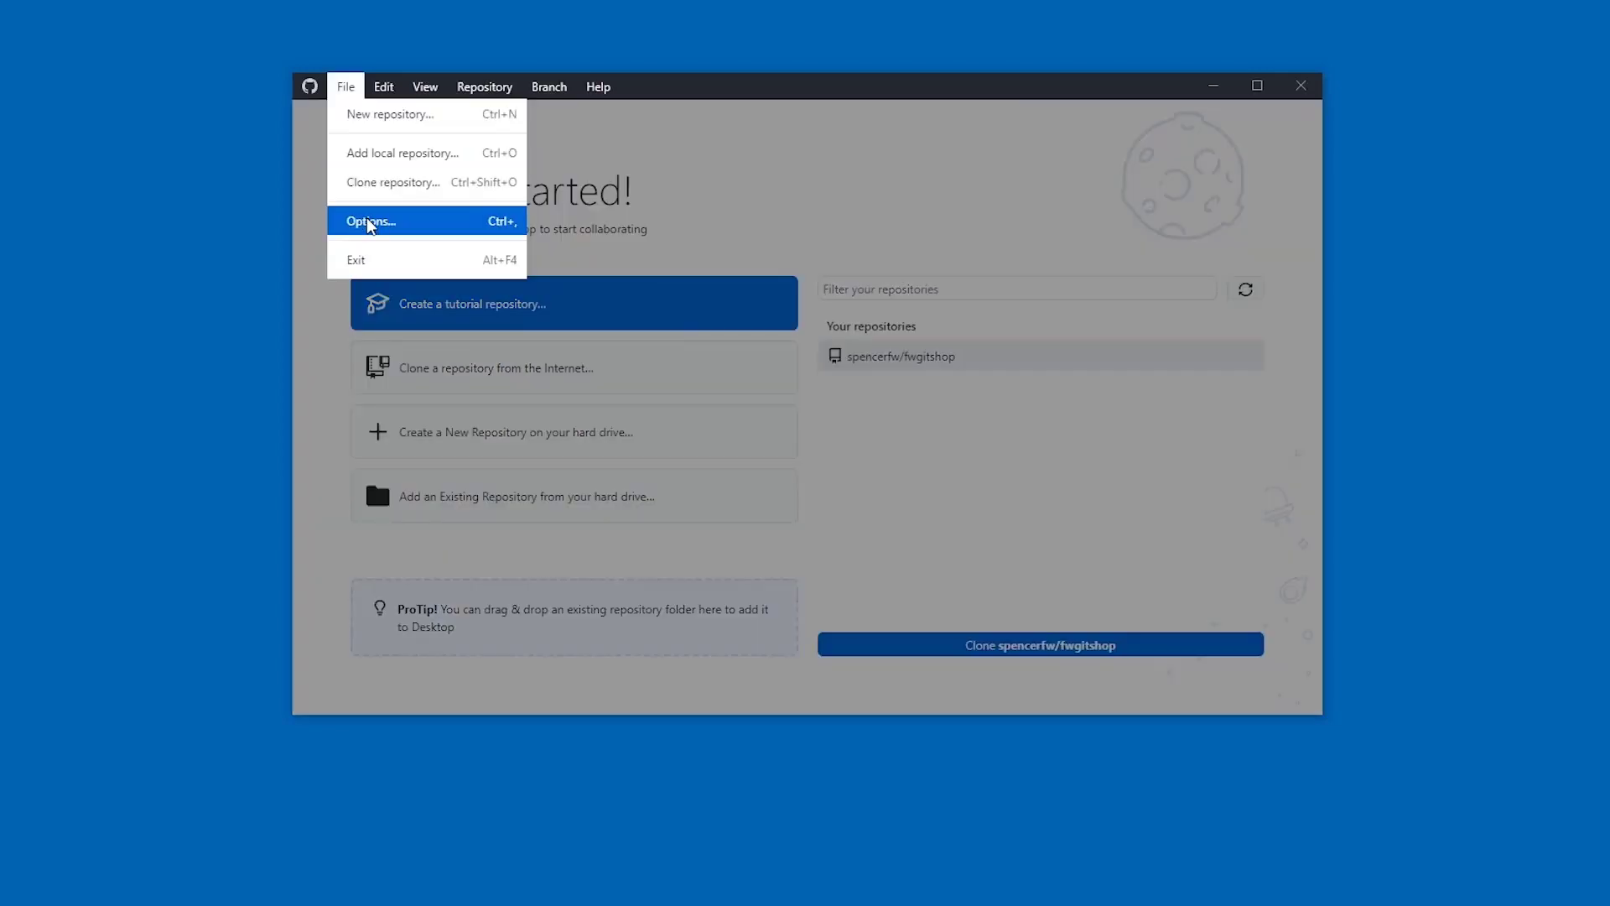
{"action": "left_click", "coordinate": [369, 221]}
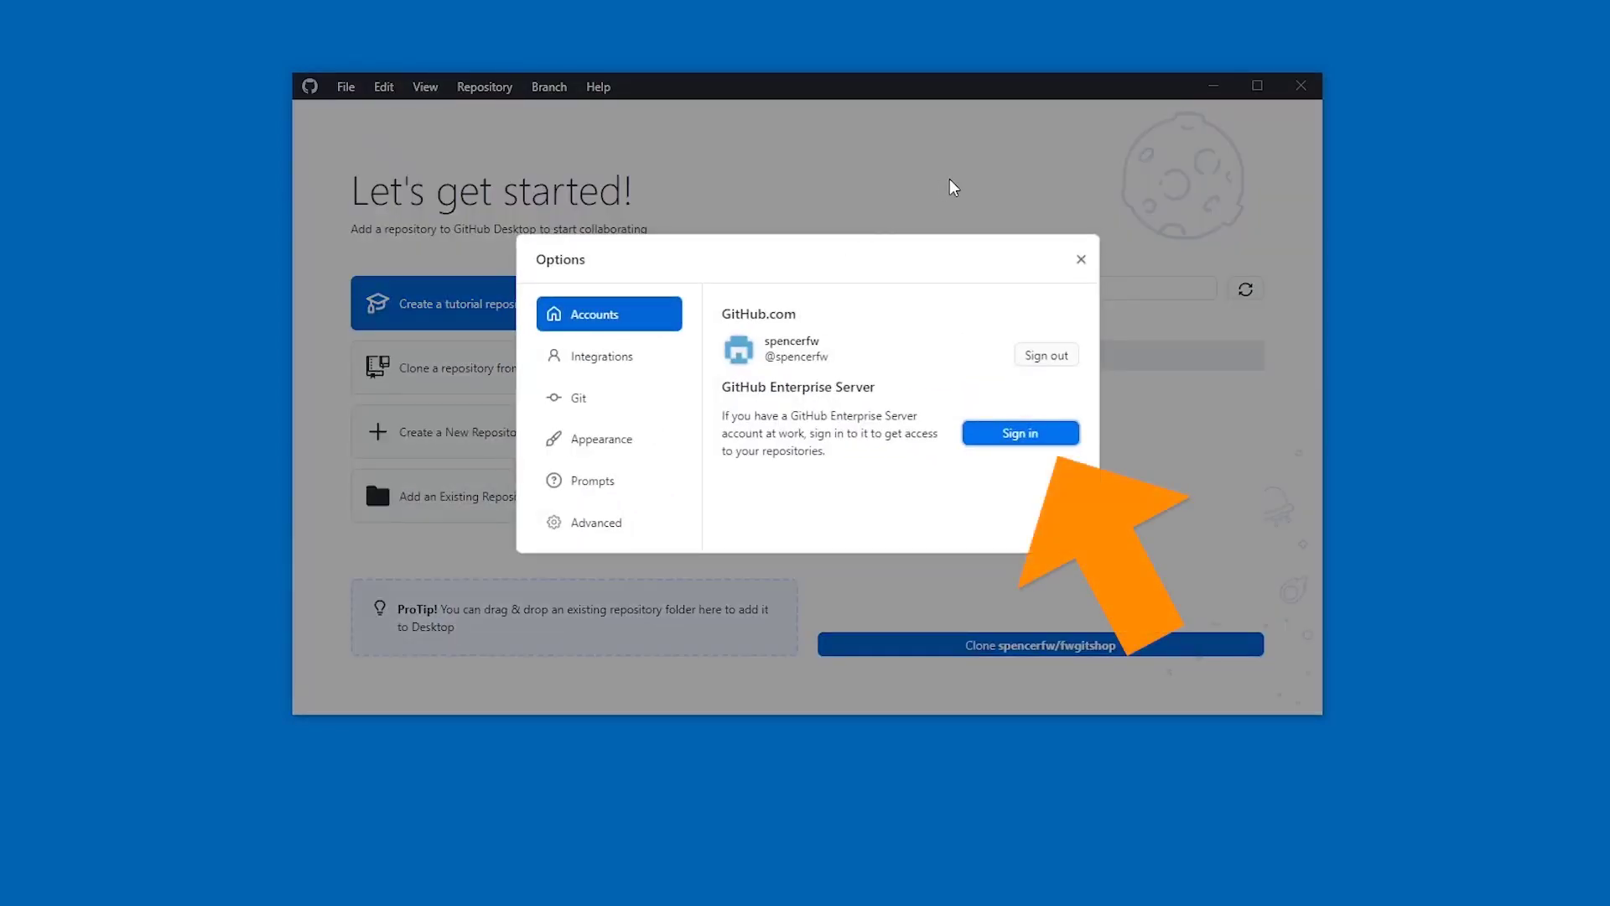
{"action": "left_click", "coordinate": [1081, 259]}
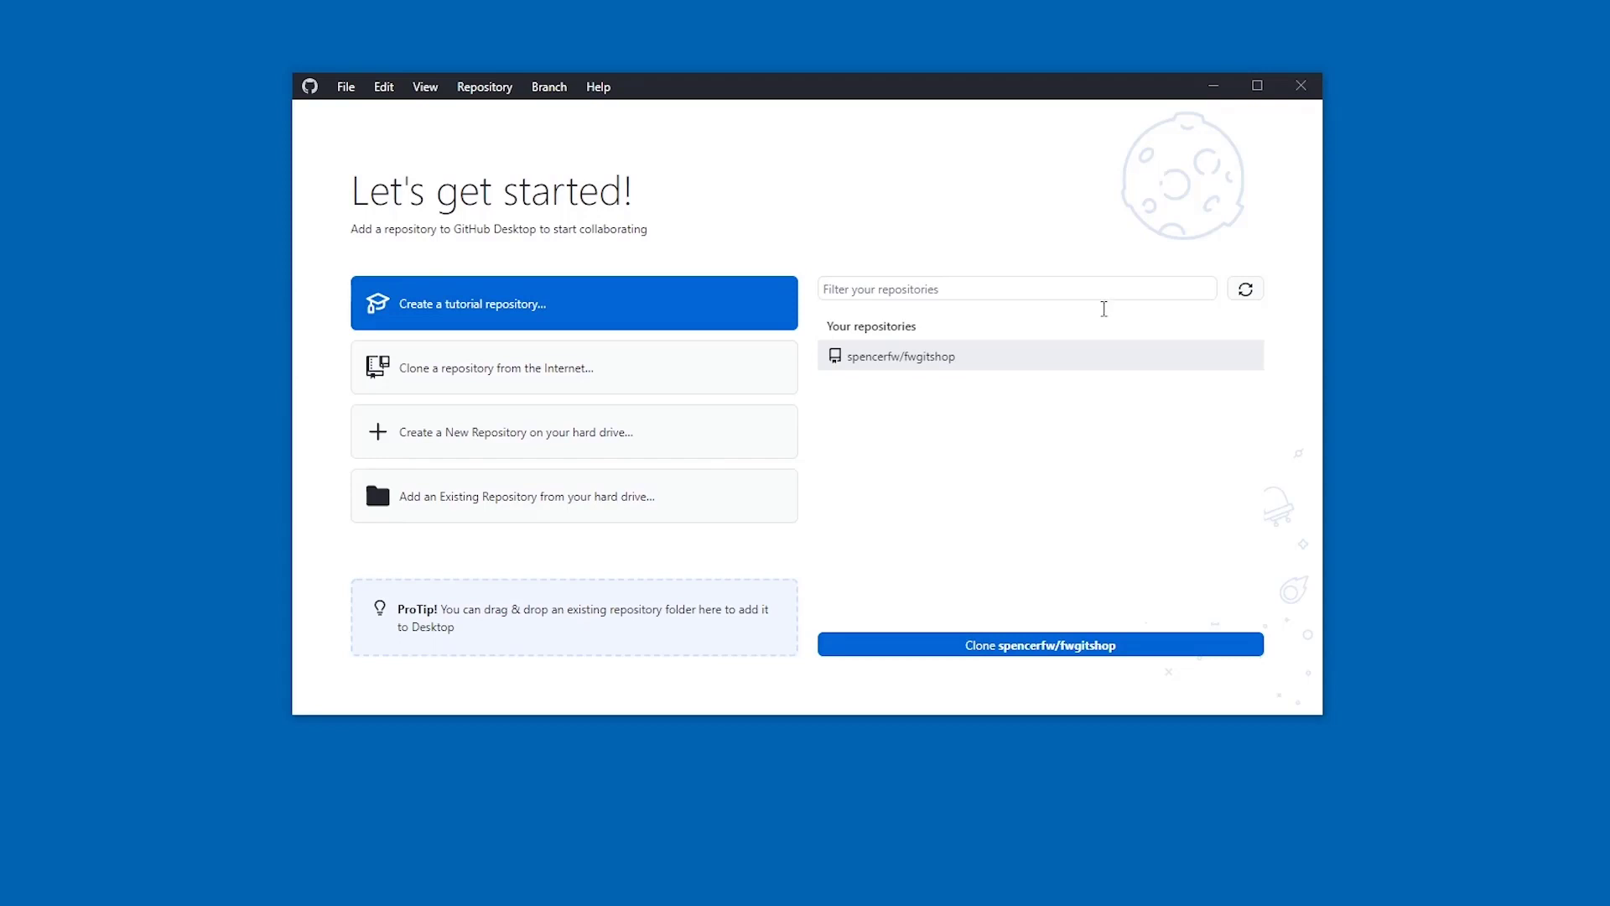
{"action": "left_click", "coordinate": [1076, 364]}
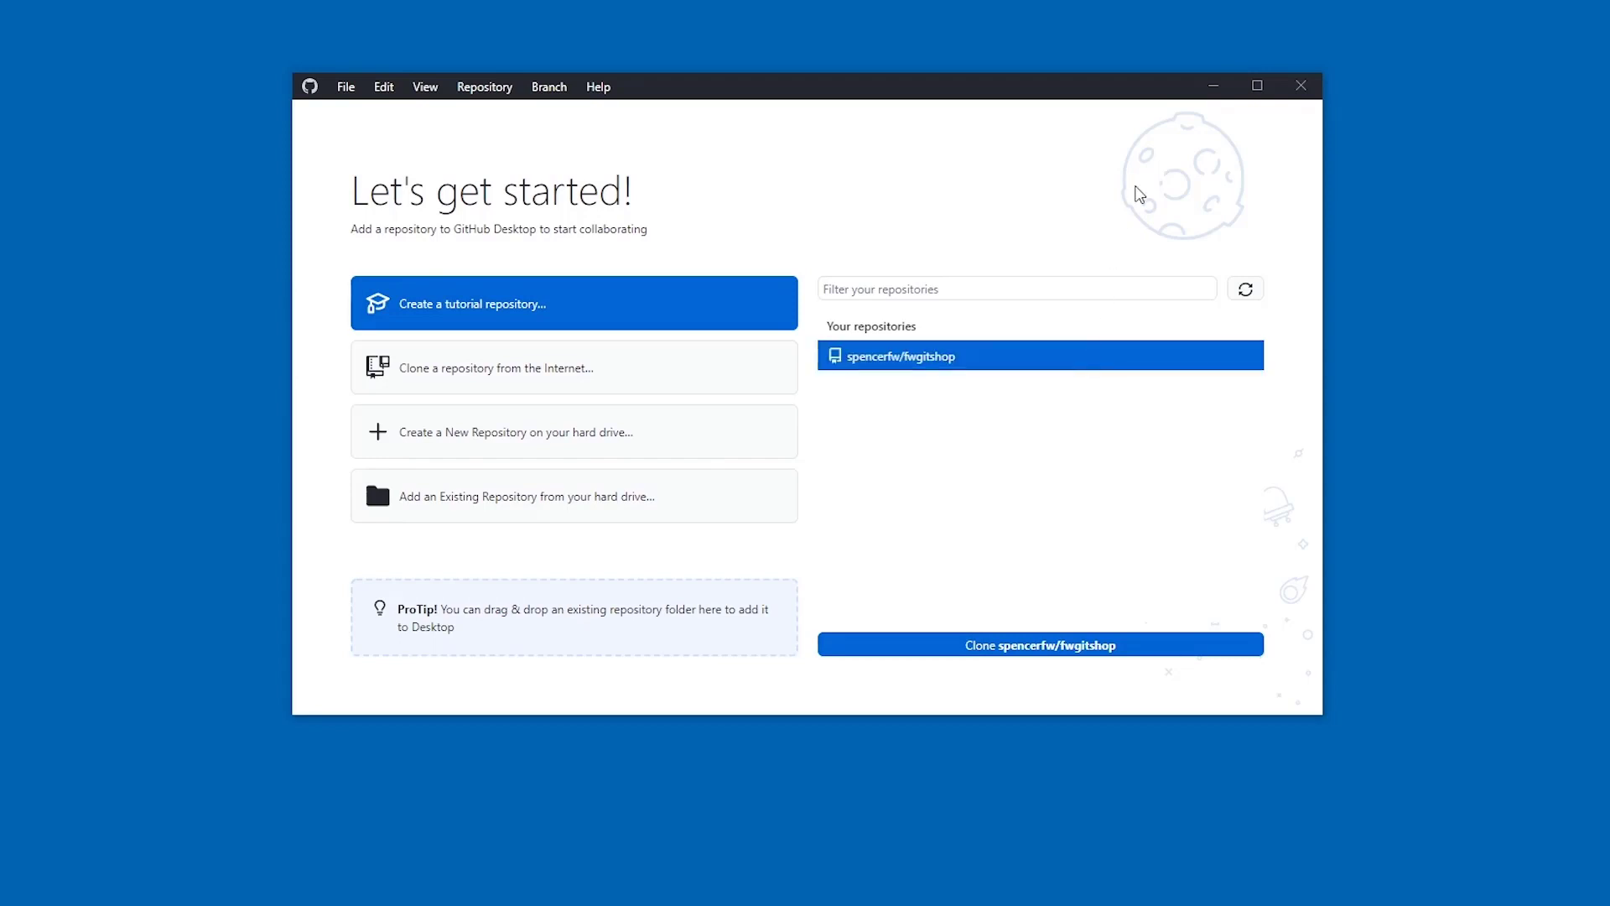
{"action": "left_click", "coordinate": [1093, 652]}
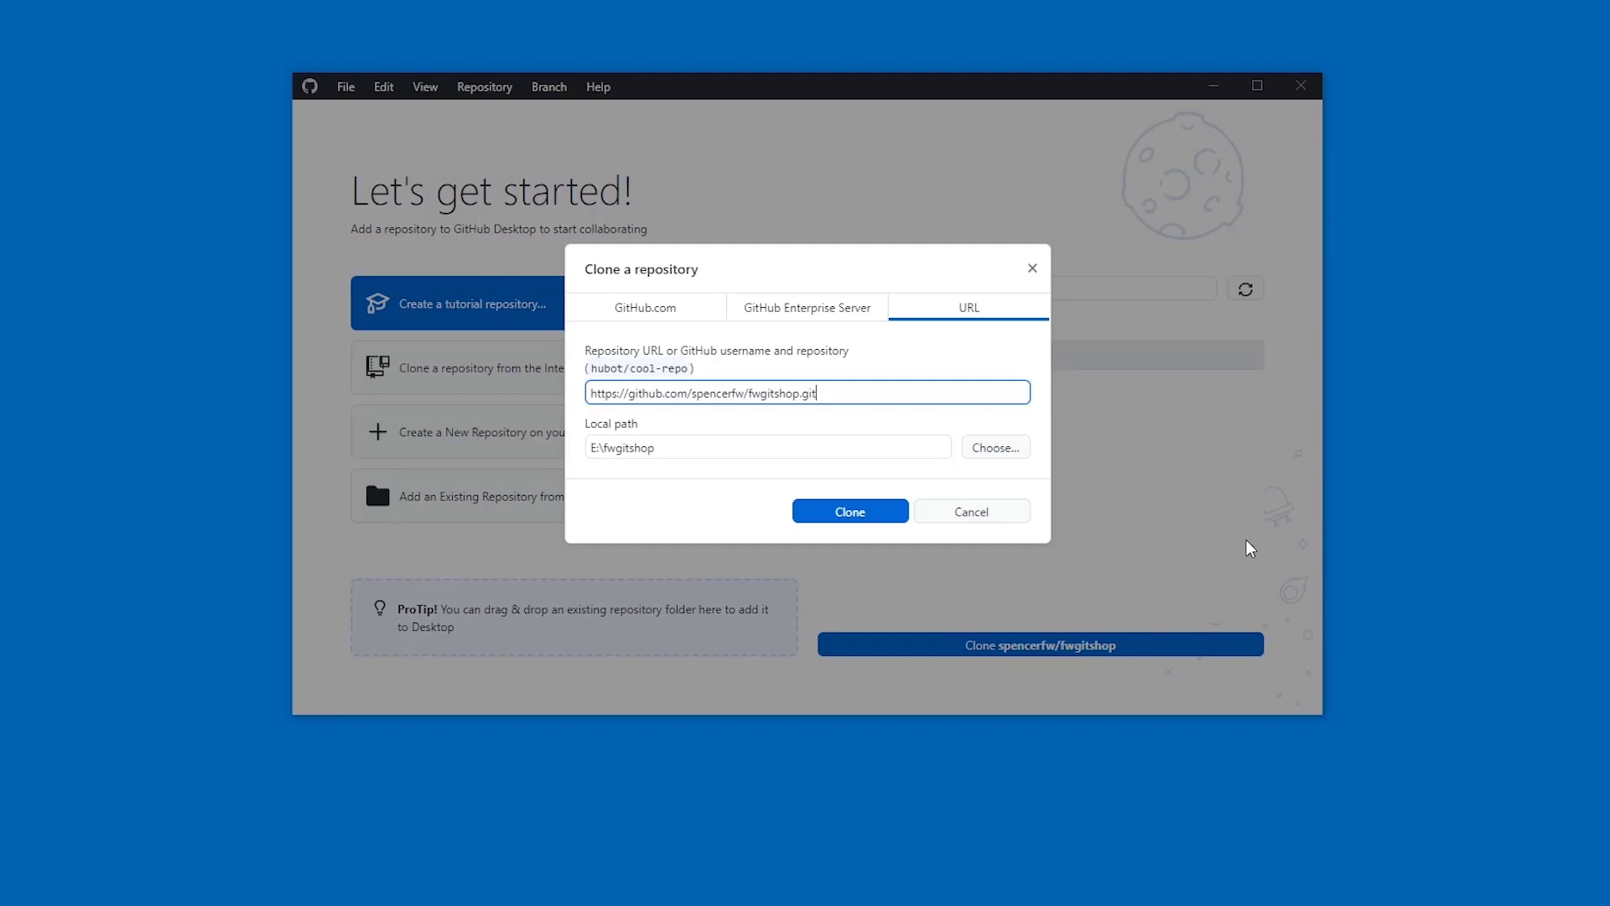
{"action": "left_click", "coordinate": [868, 510]}
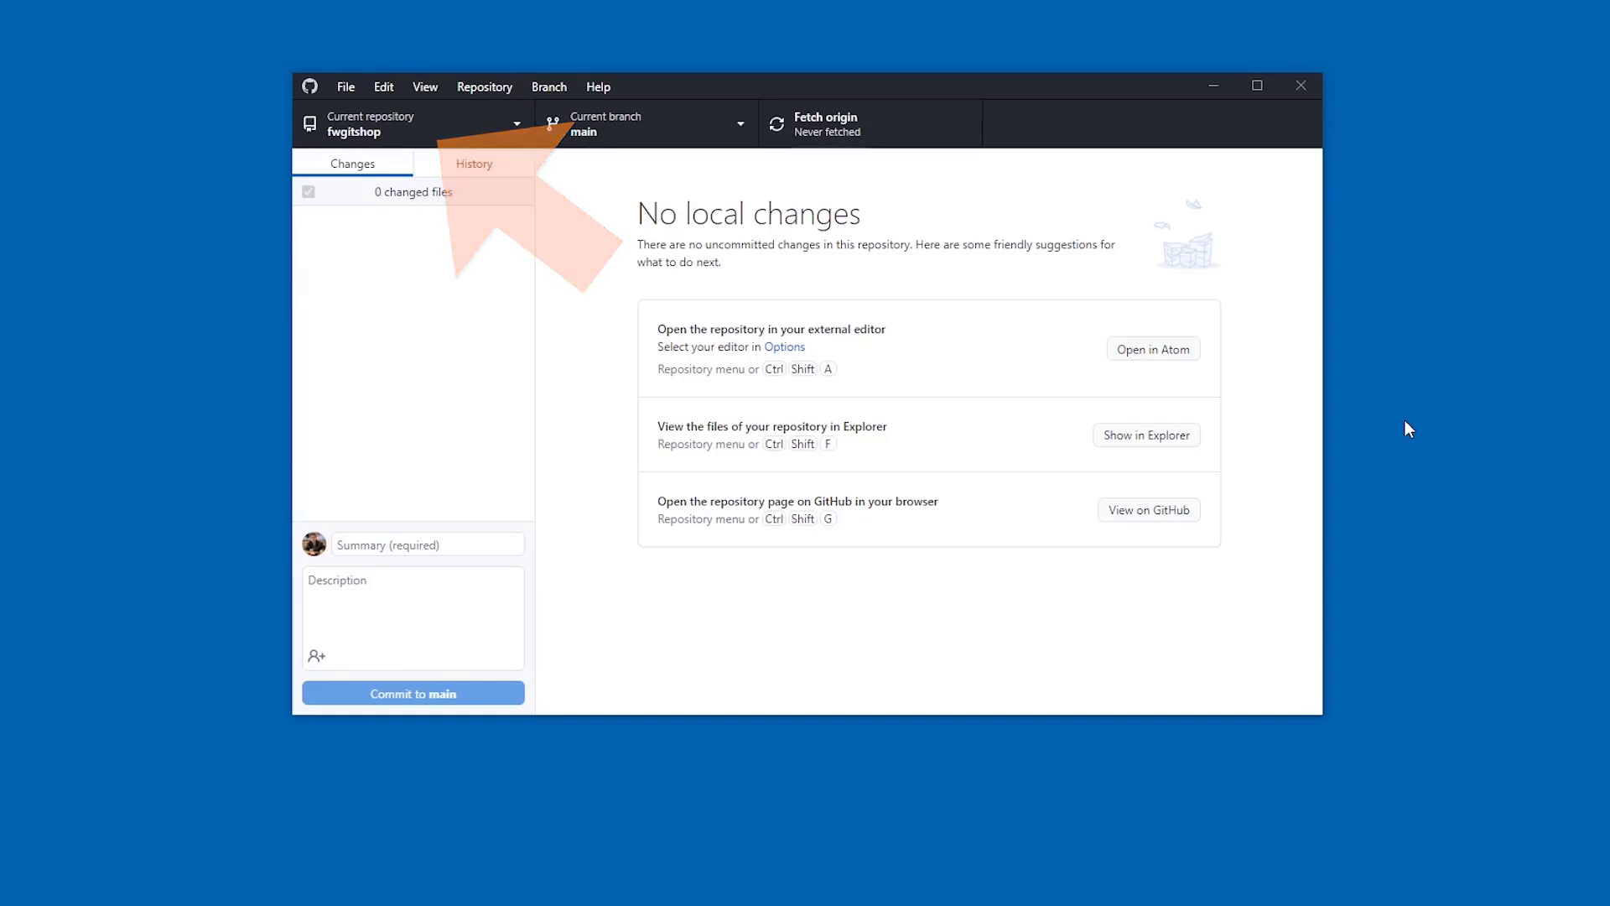
- Show the local fwgitshop repository folder in File Explorer via Repository > Show in Explorer
{"action": "left_click", "coordinate": [456, 124]}
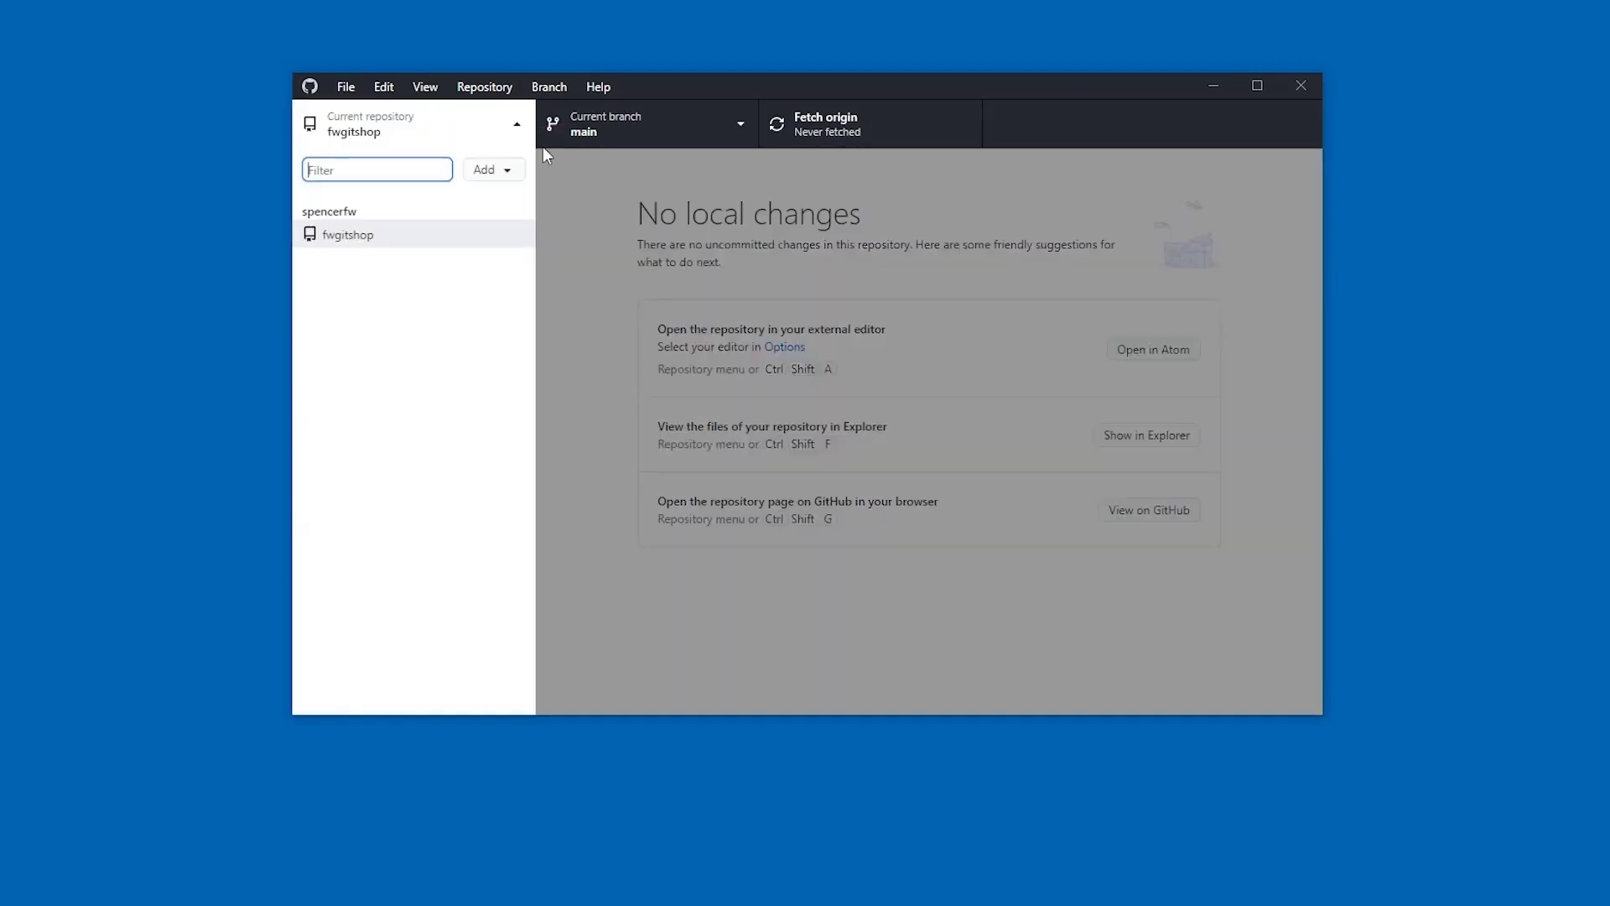
{"action": "left_click", "coordinate": [928, 332]}
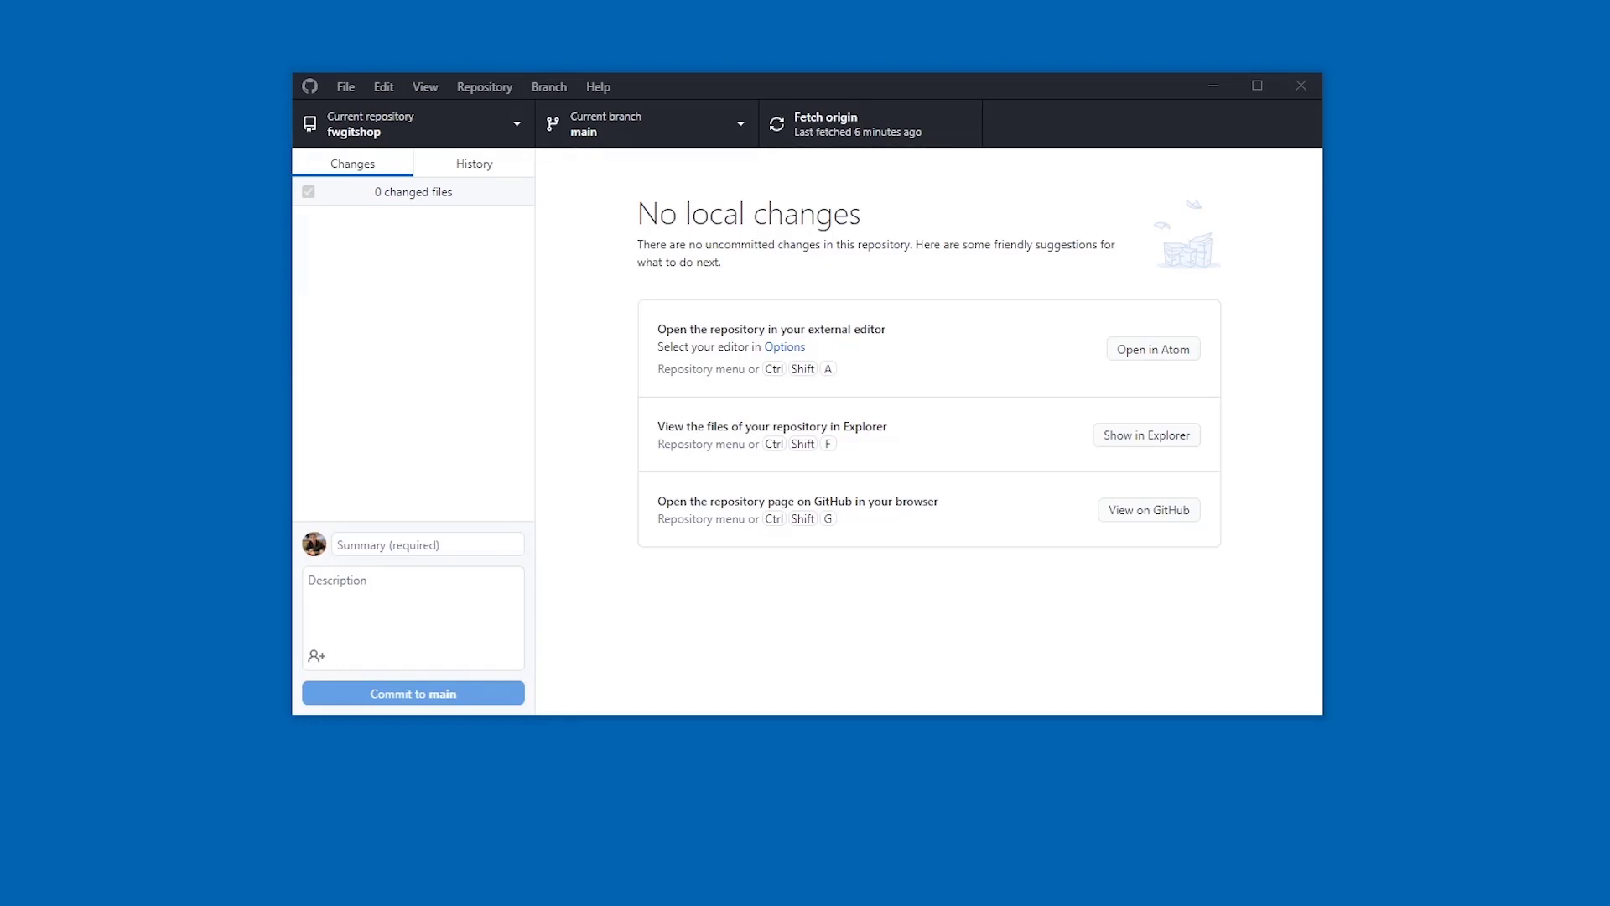
{"action": "left_click", "coordinate": [474, 90]}
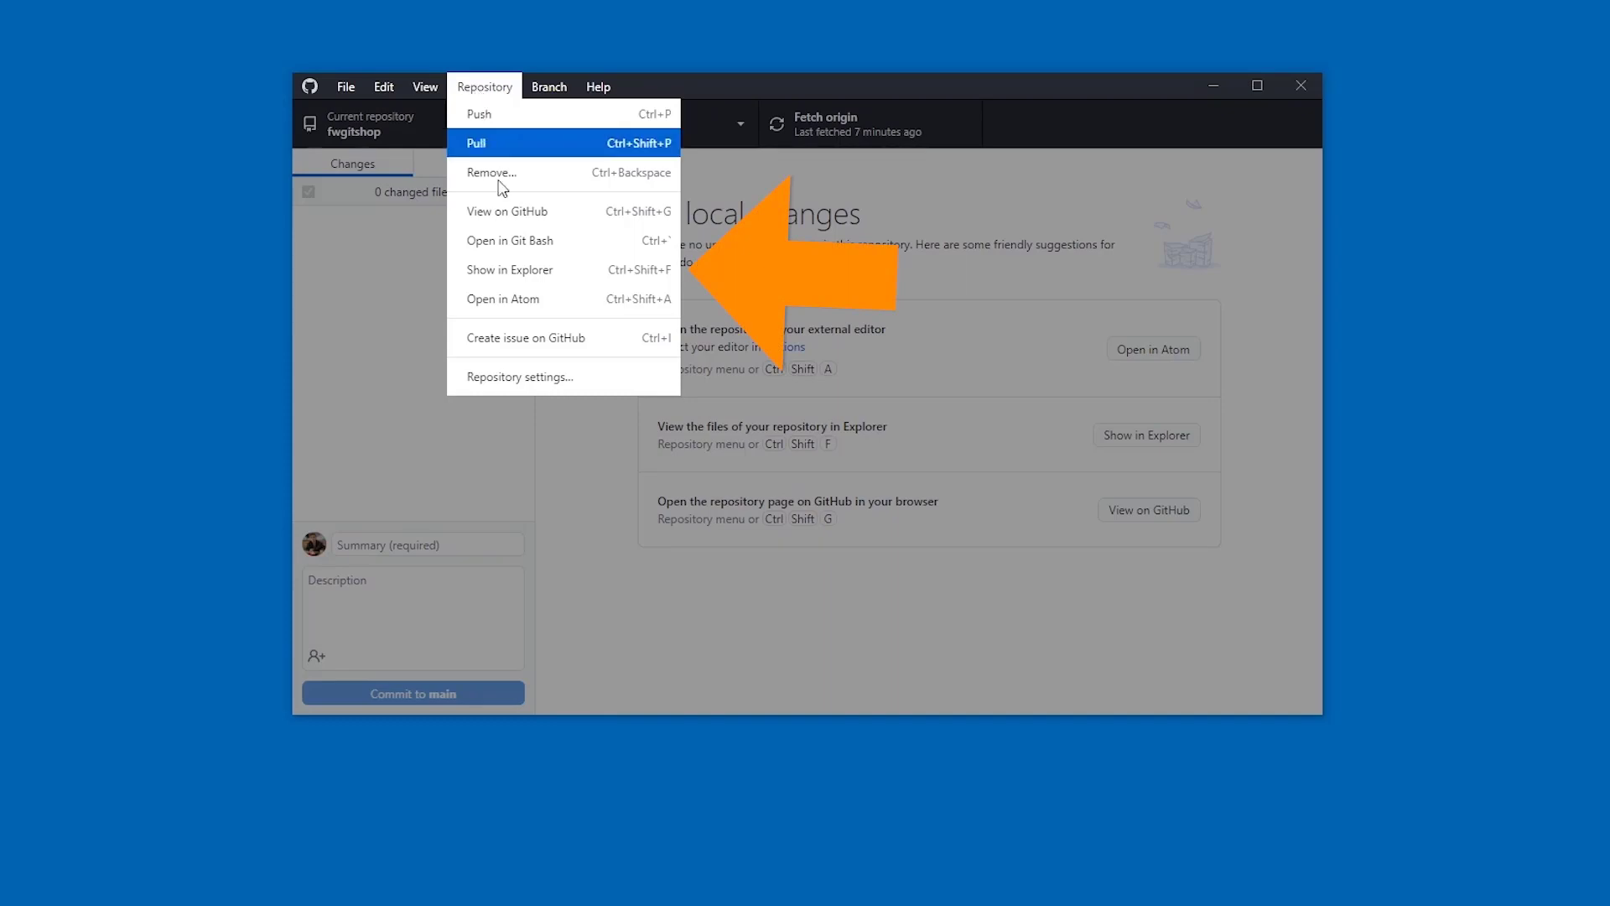
{"action": "left_click", "coordinate": [527, 268]}
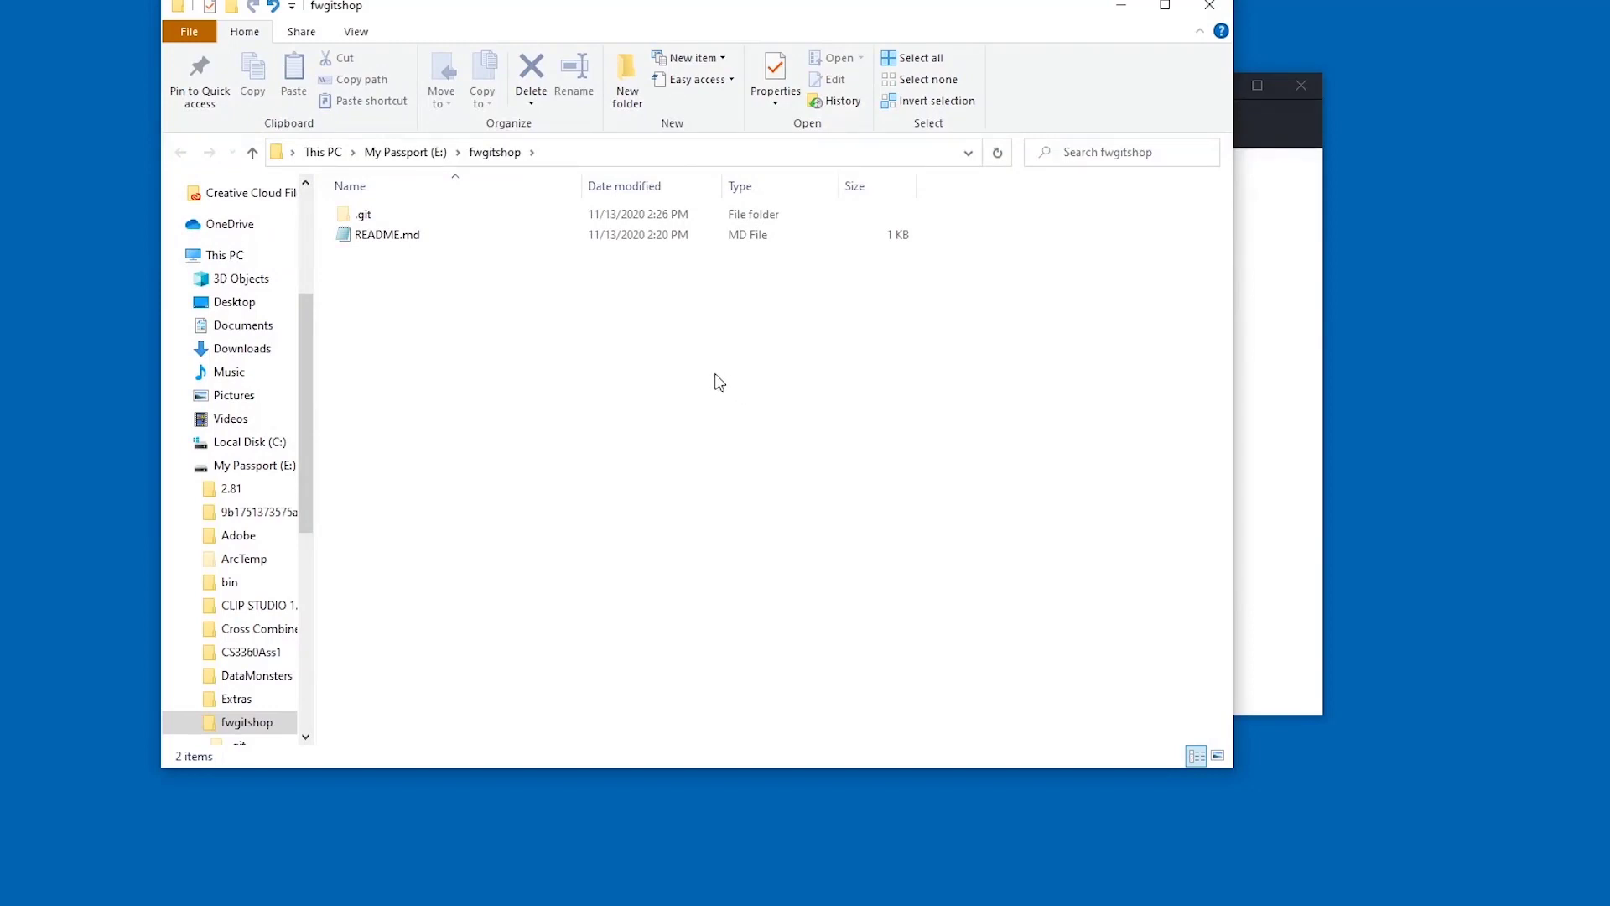
- Create an empty testchanges.txt in the fwgitshop folder and check it in GitHub Desktop
{"action": "right_click", "coordinate": [564, 361]}
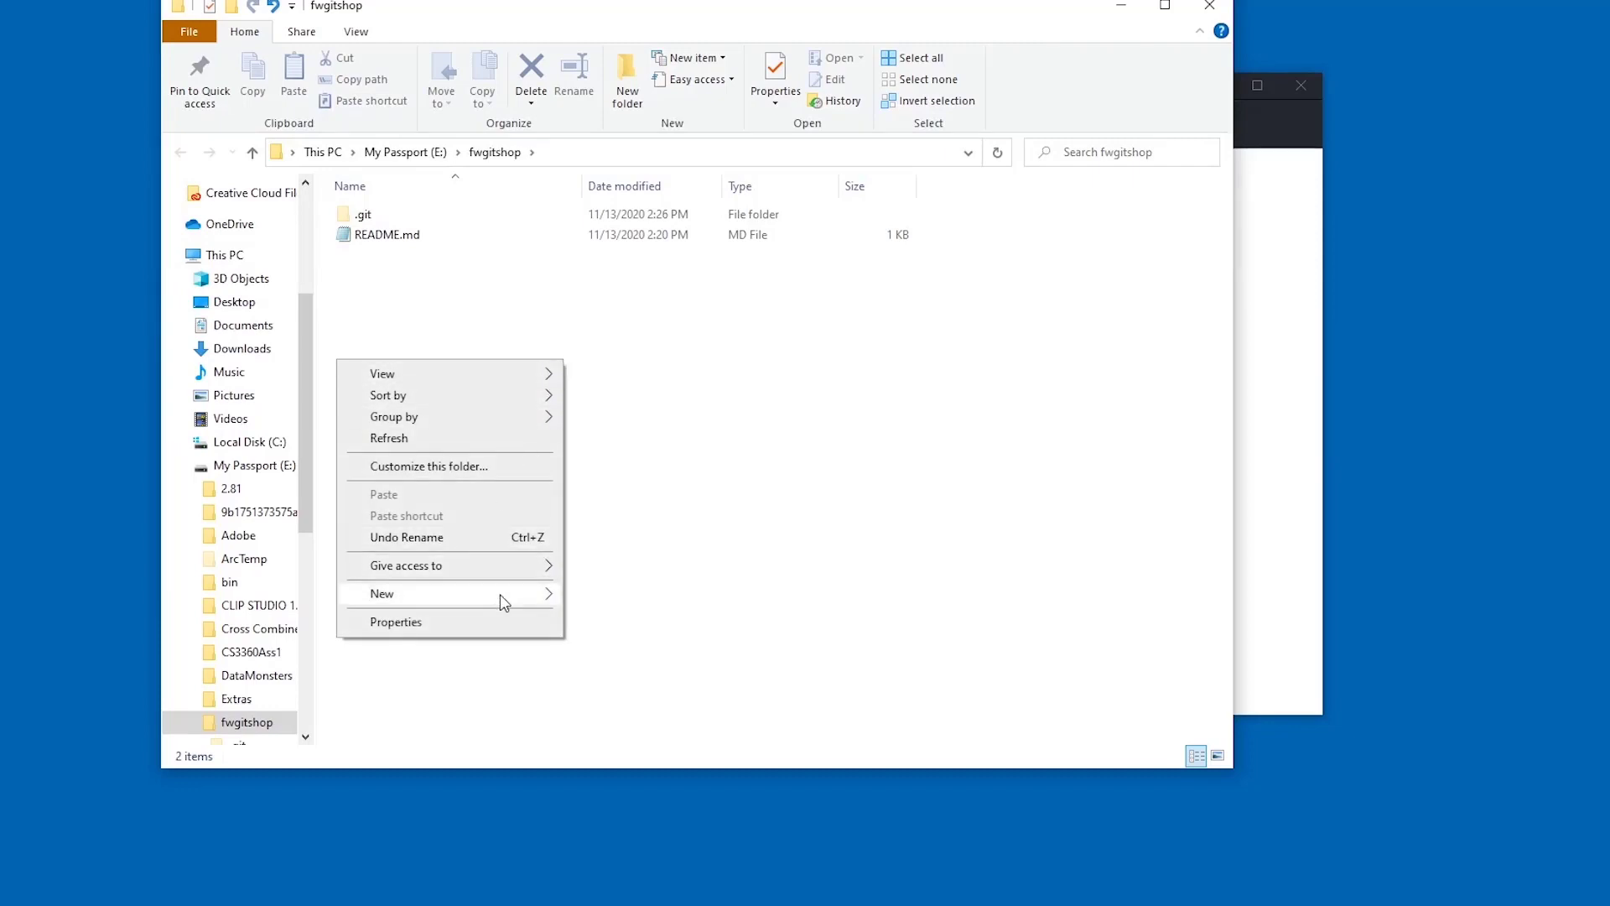
{"action": "mouse_move", "coordinate": [500, 594]}
{"action": "left_click", "coordinate": [652, 793]}
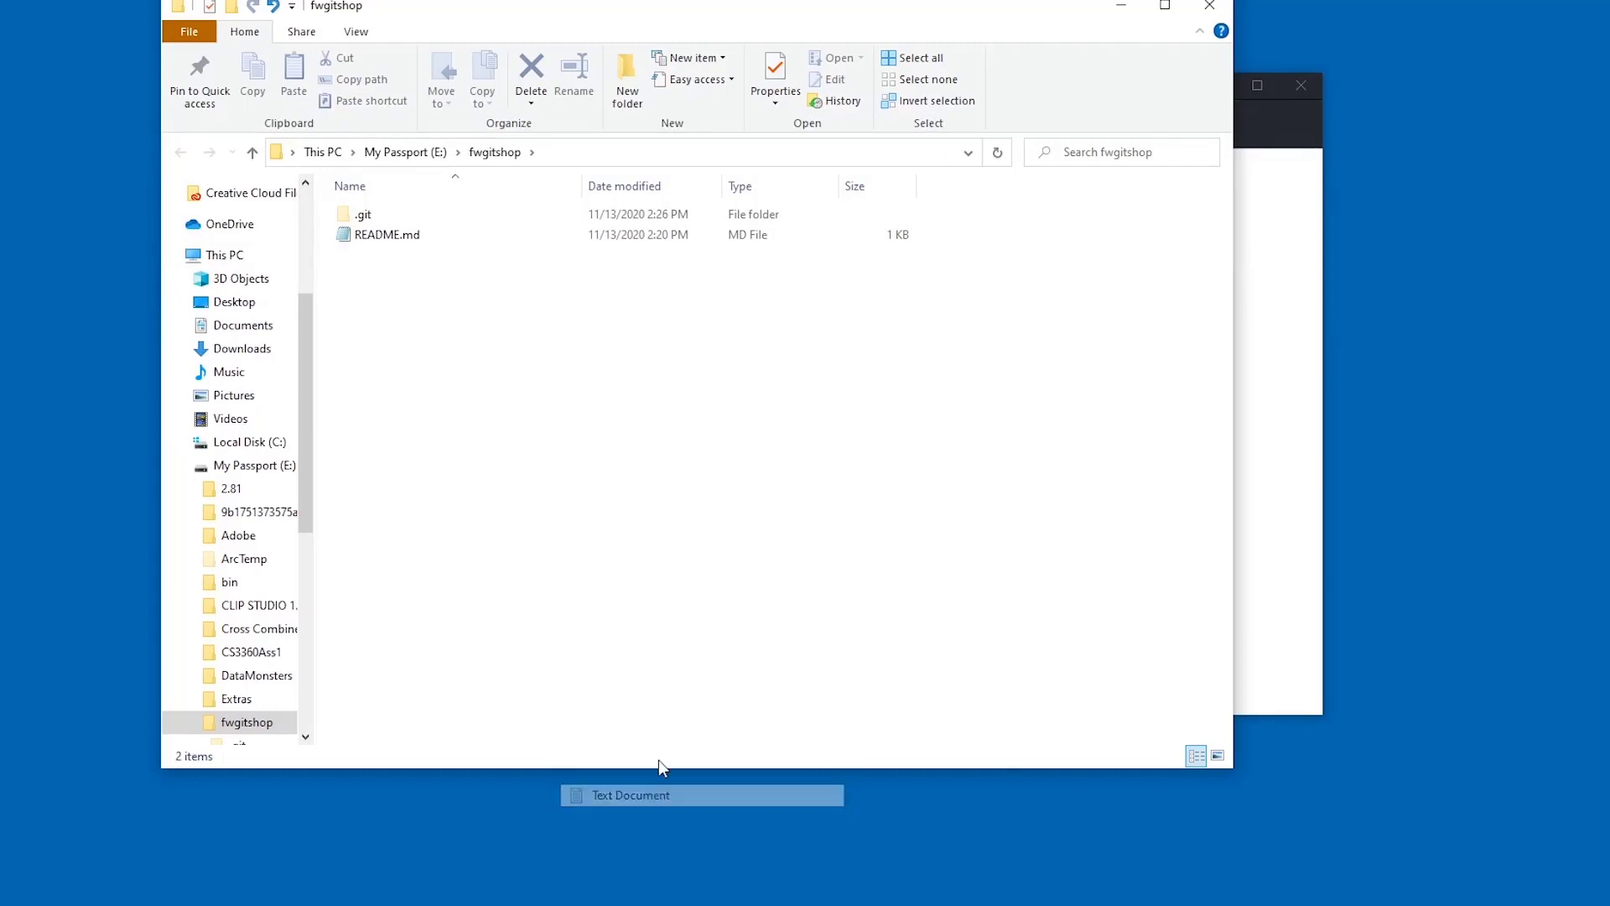
{"action": "type", "text": "t"}
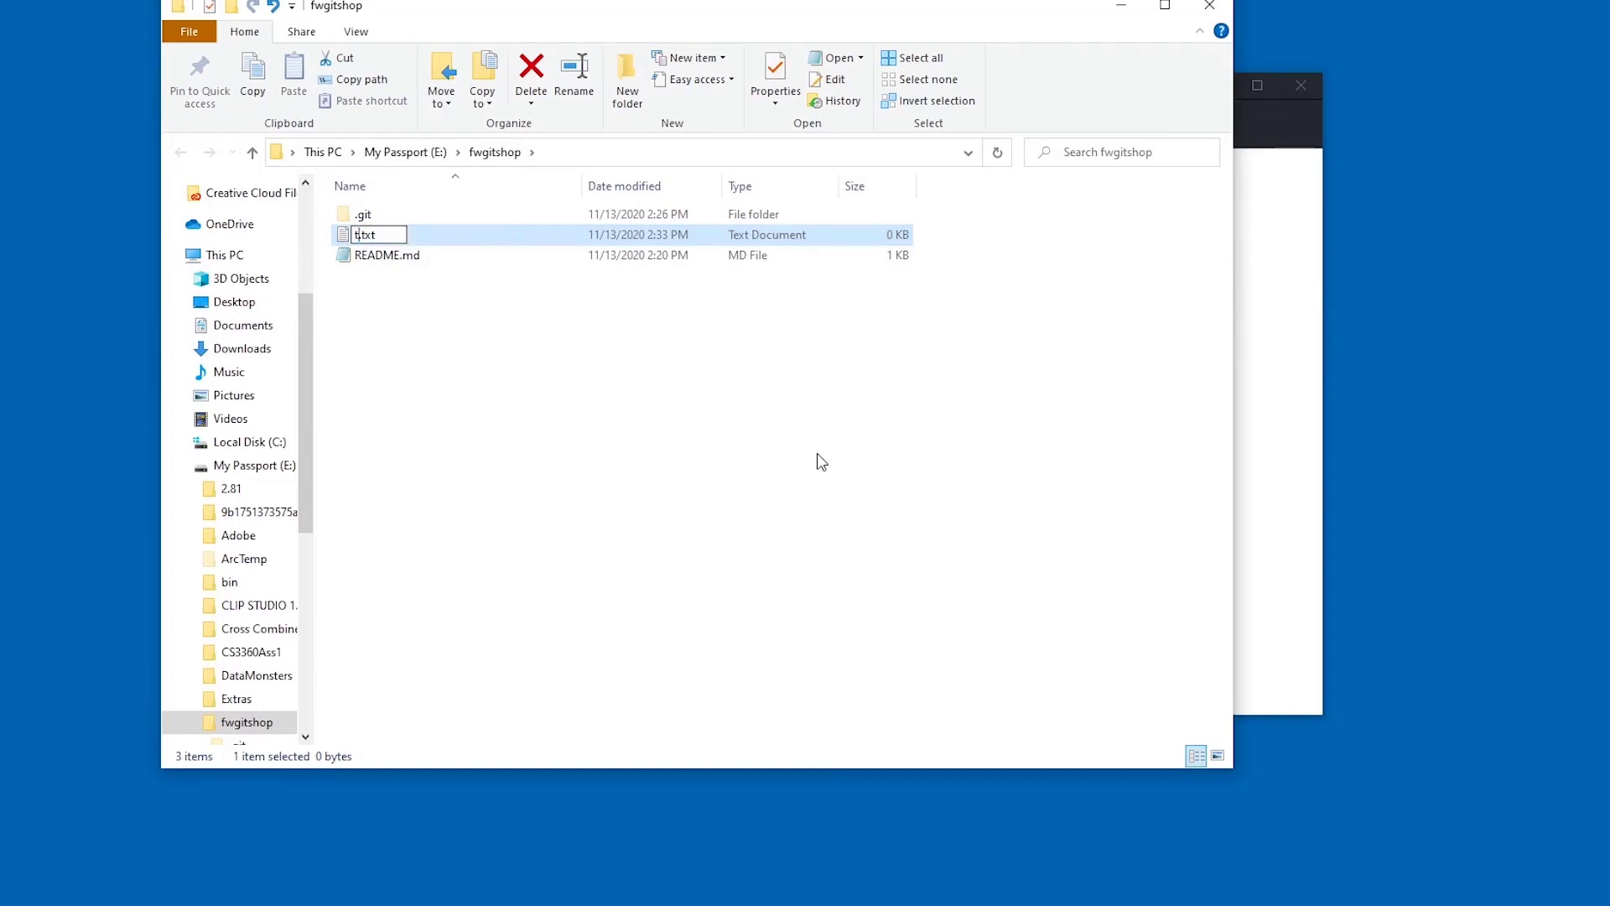
{"action": "type", "text": "estchanges"}
{"action": "key", "text": "Return"}
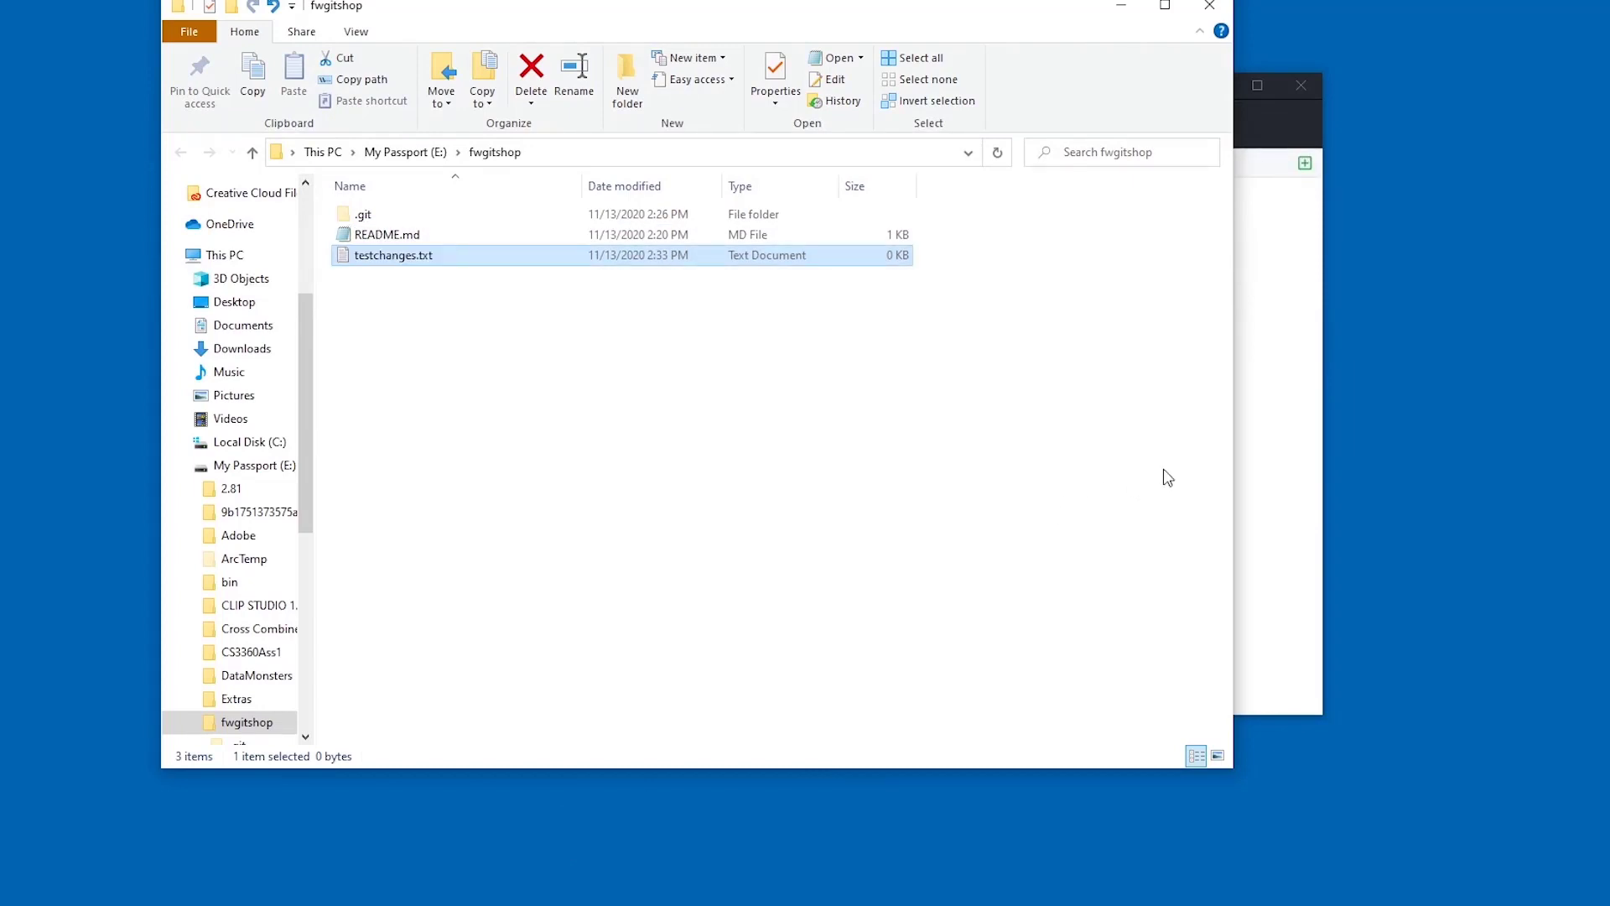
{"action": "left_click", "coordinate": [1315, 437]}
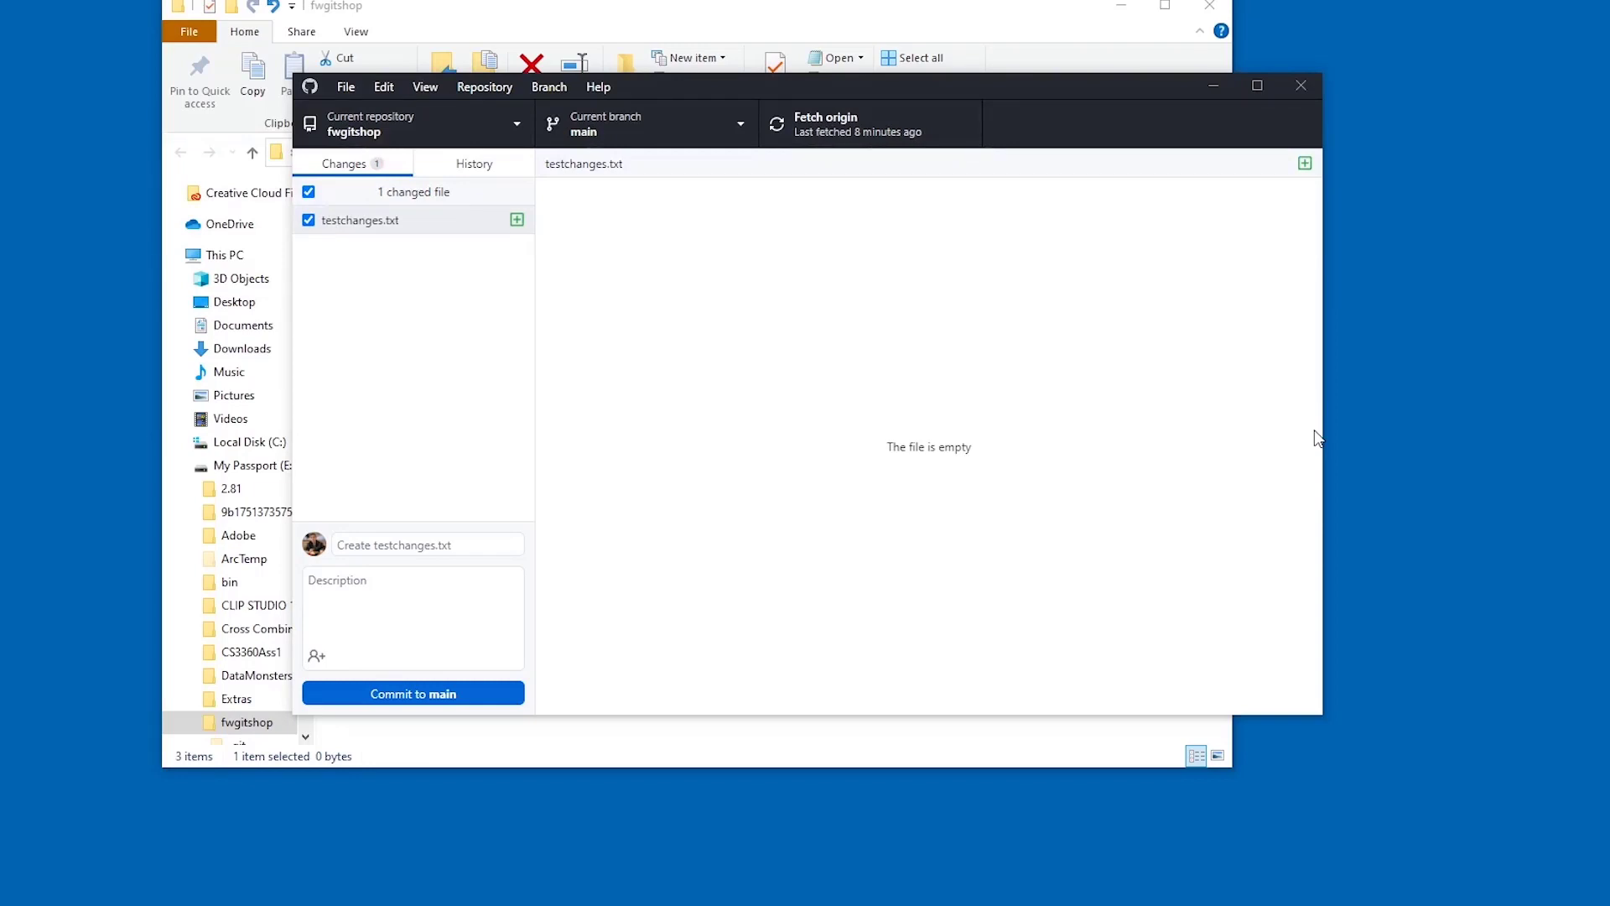
- View the History showing the Initial commit that added README.md
{"action": "left_click", "coordinate": [500, 168]}
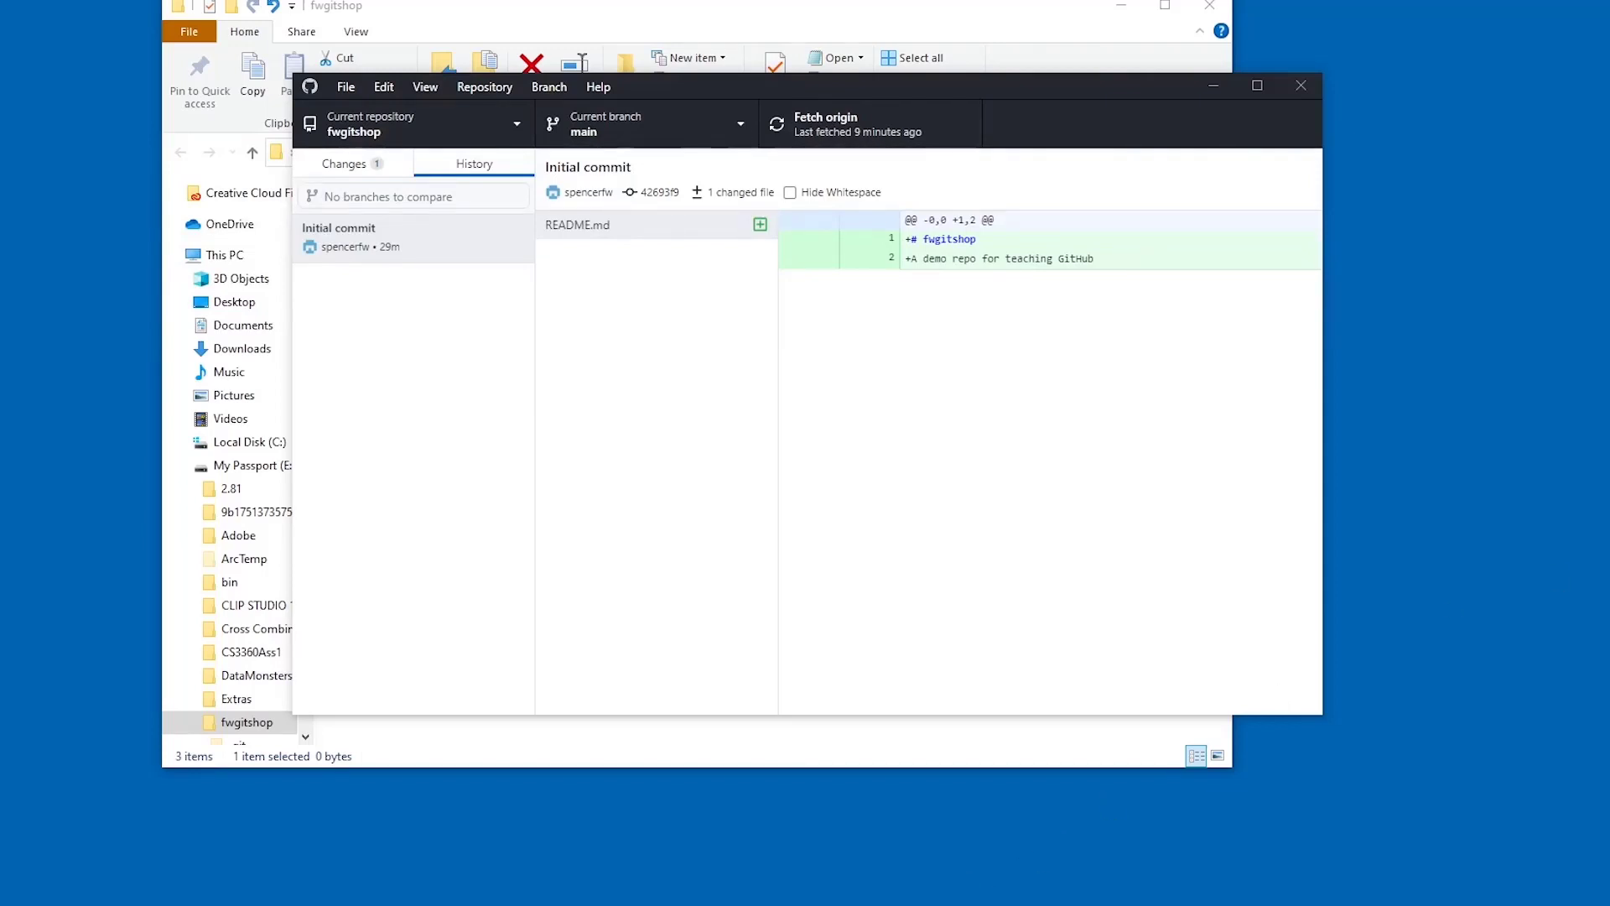
- Read README.md in Notepad, then go back to GitHub Desktop's Changes list
{"action": "left_click", "coordinate": [532, 8]}
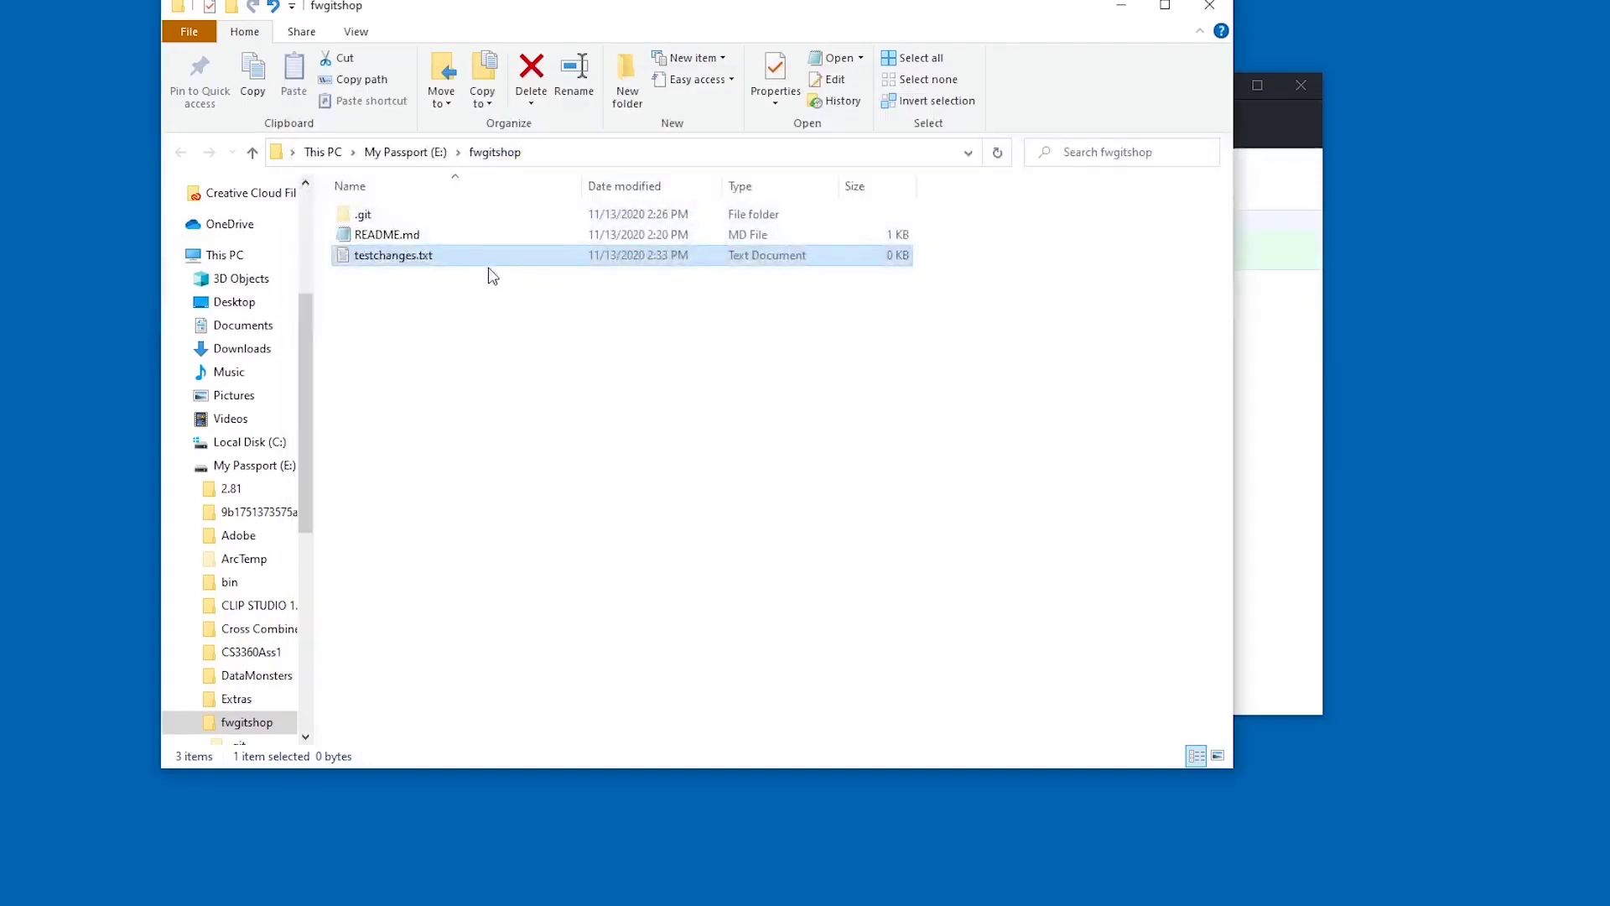
{"action": "double_click", "coordinate": [460, 237]}
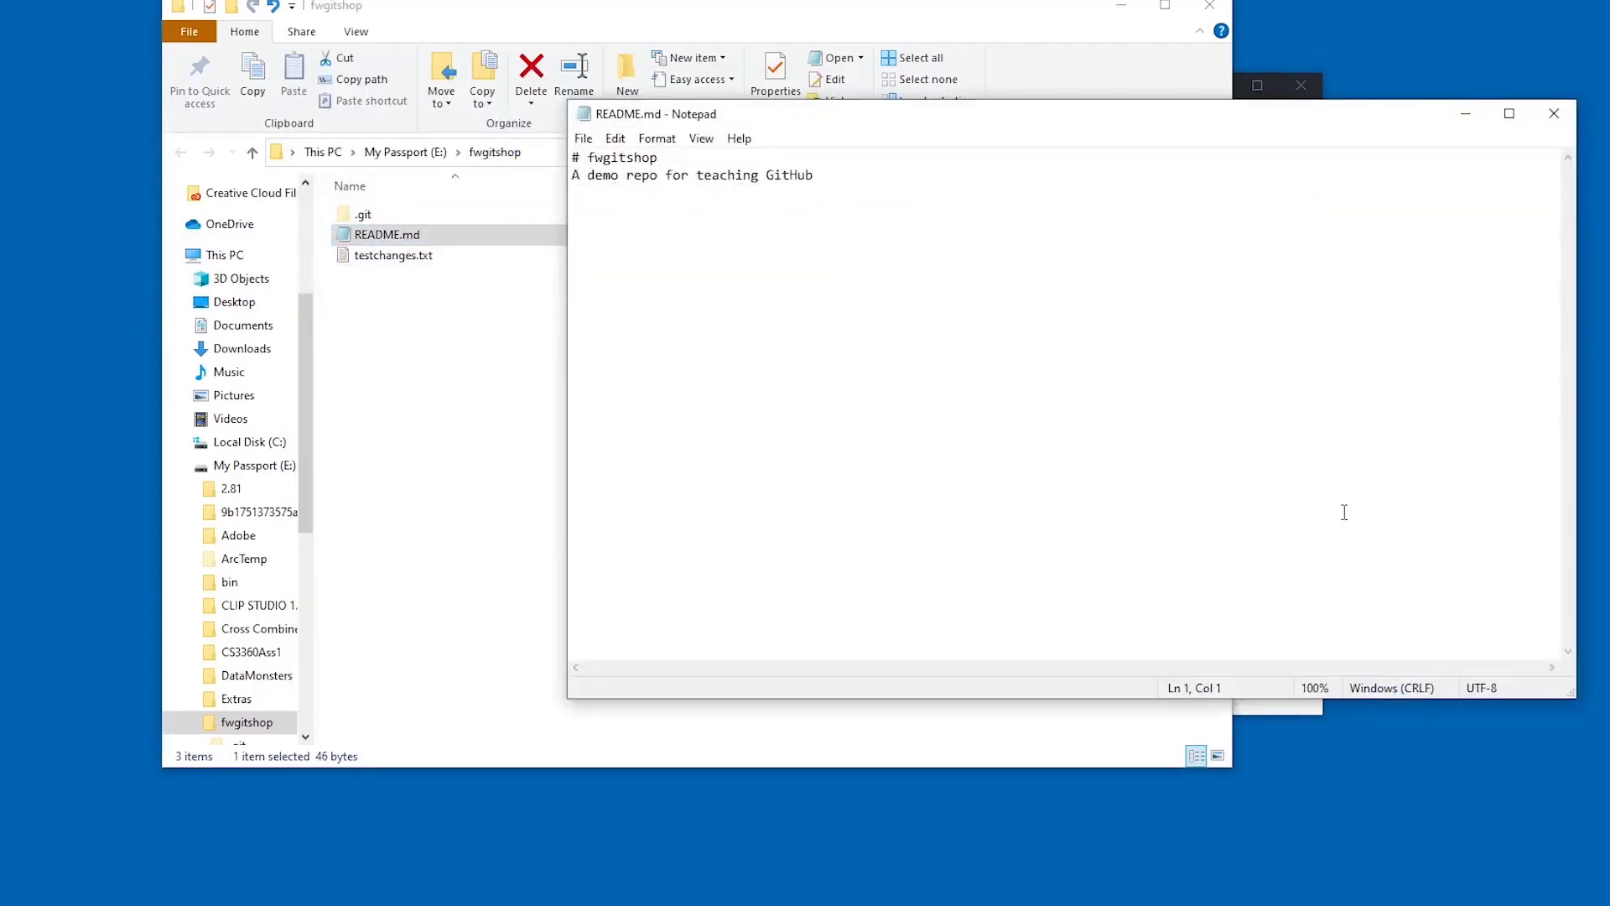
{"action": "left_click", "coordinate": [1556, 114]}
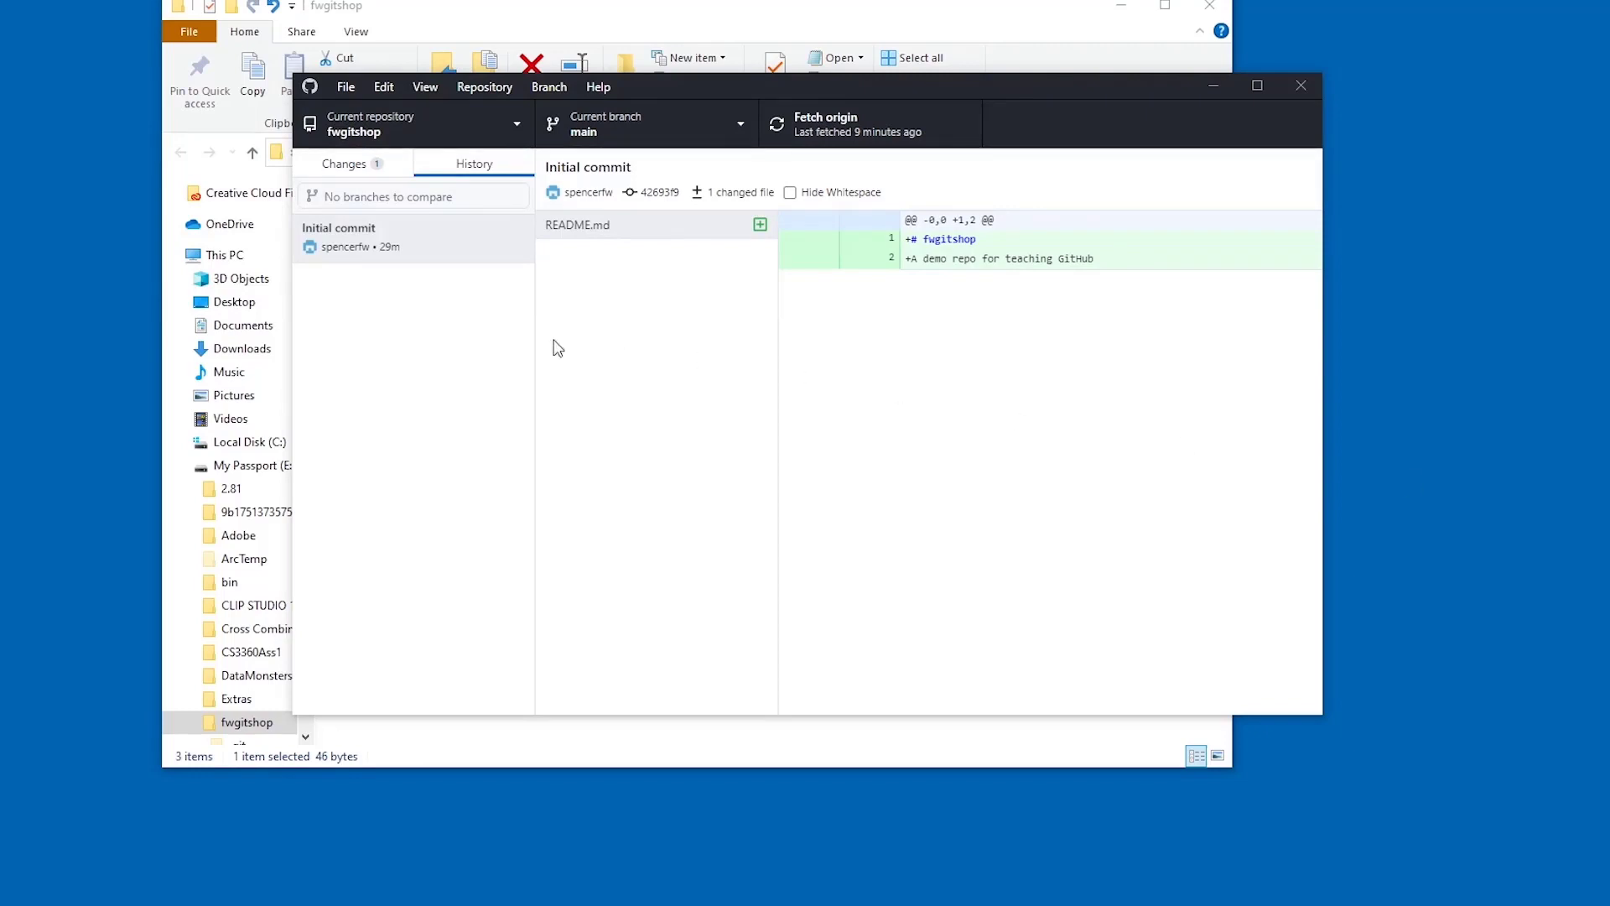
{"action": "left_click", "coordinate": [345, 164]}
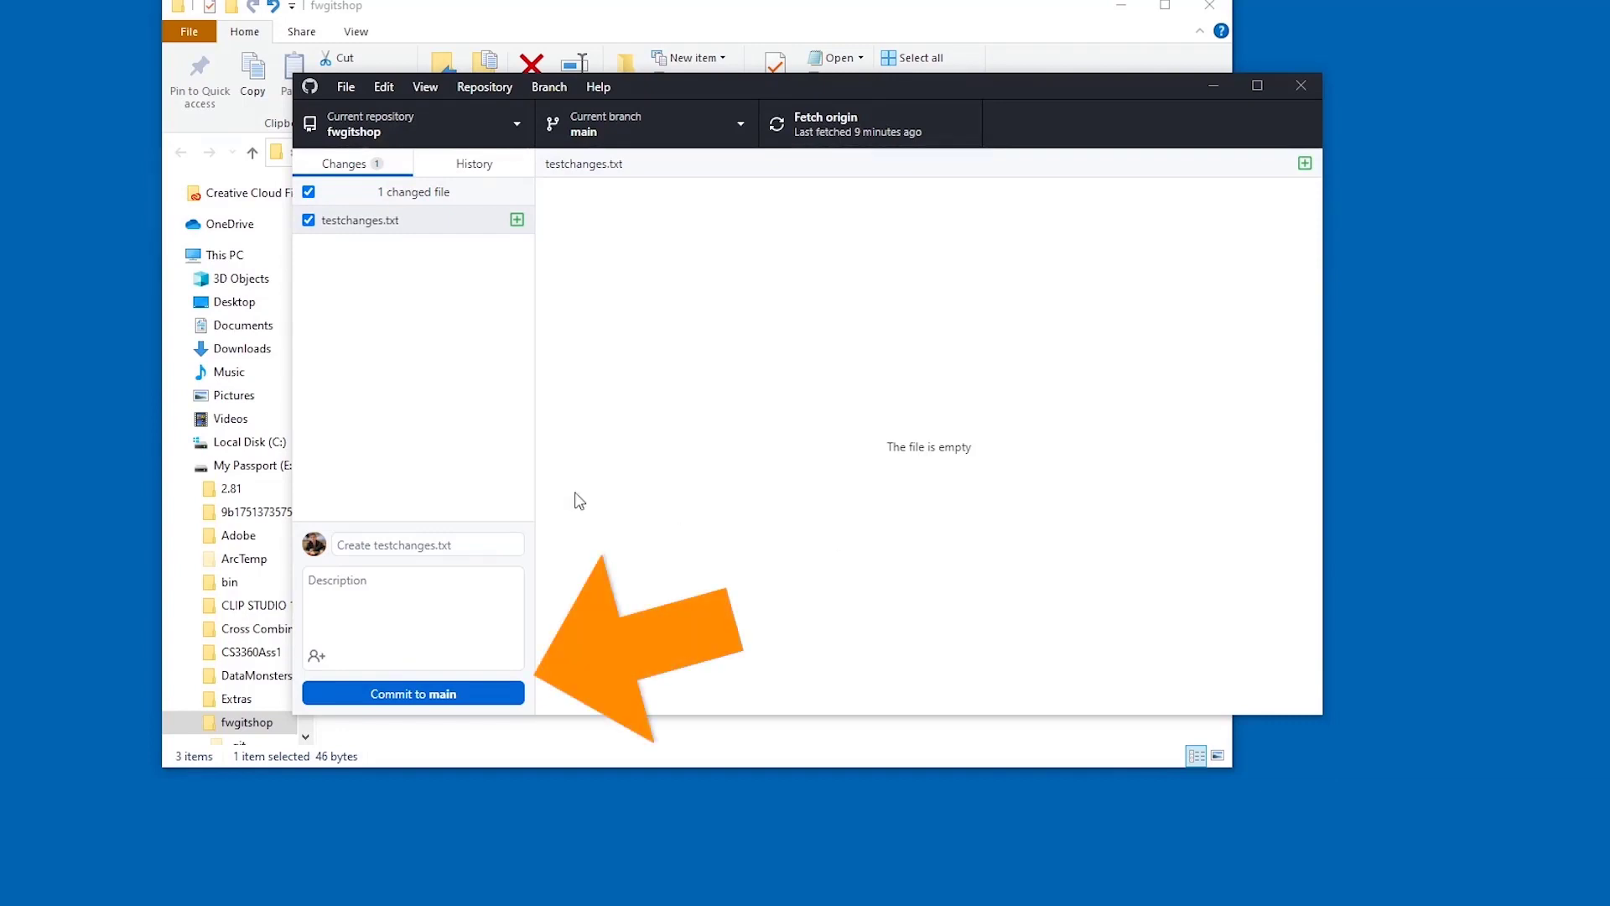
- Commit testchanges.txt to main with summary 'create testchanges' and view it in History
{"action": "left_click", "coordinate": [410, 543]}
{"action": "type", "text": "create testchanges"}
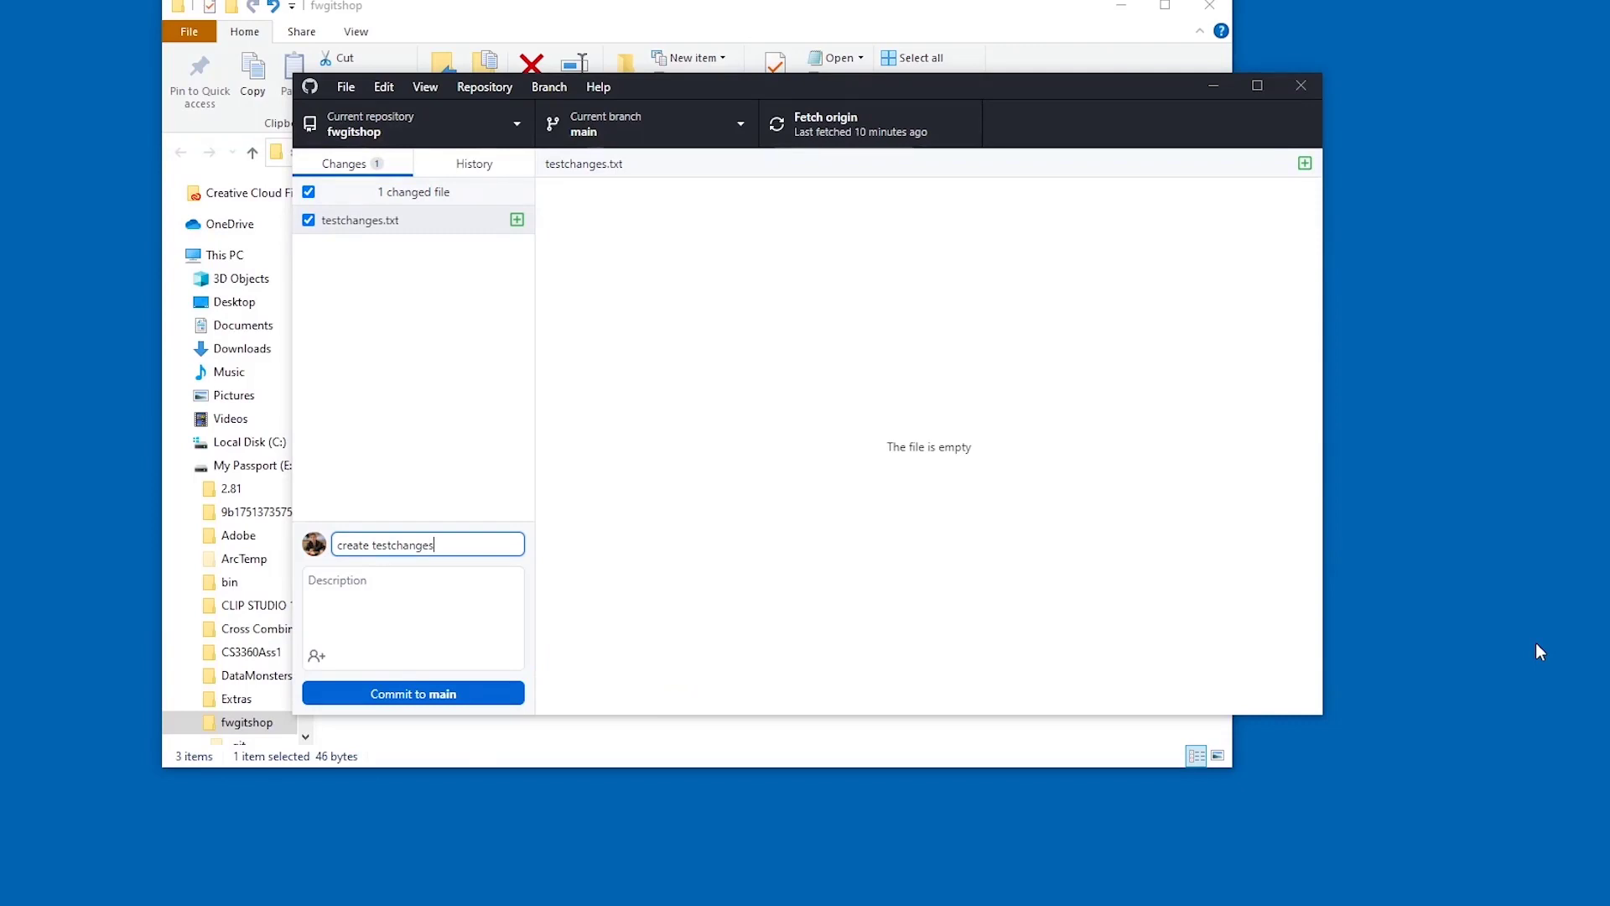
{"action": "left_click", "coordinate": [497, 698]}
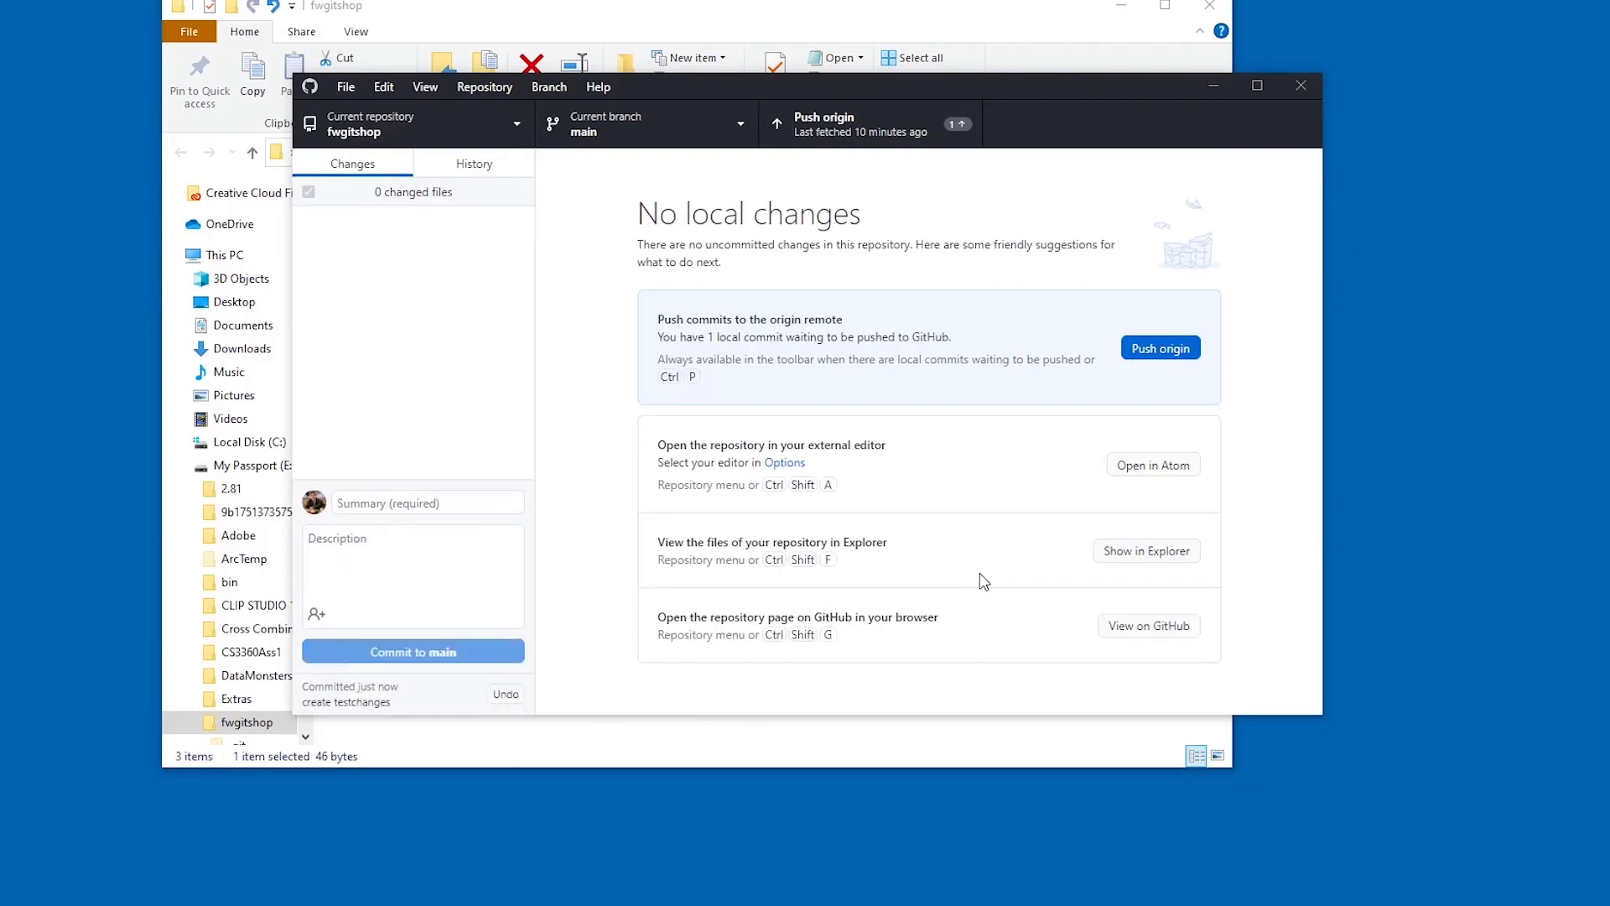
{"action": "left_click", "coordinate": [469, 165]}
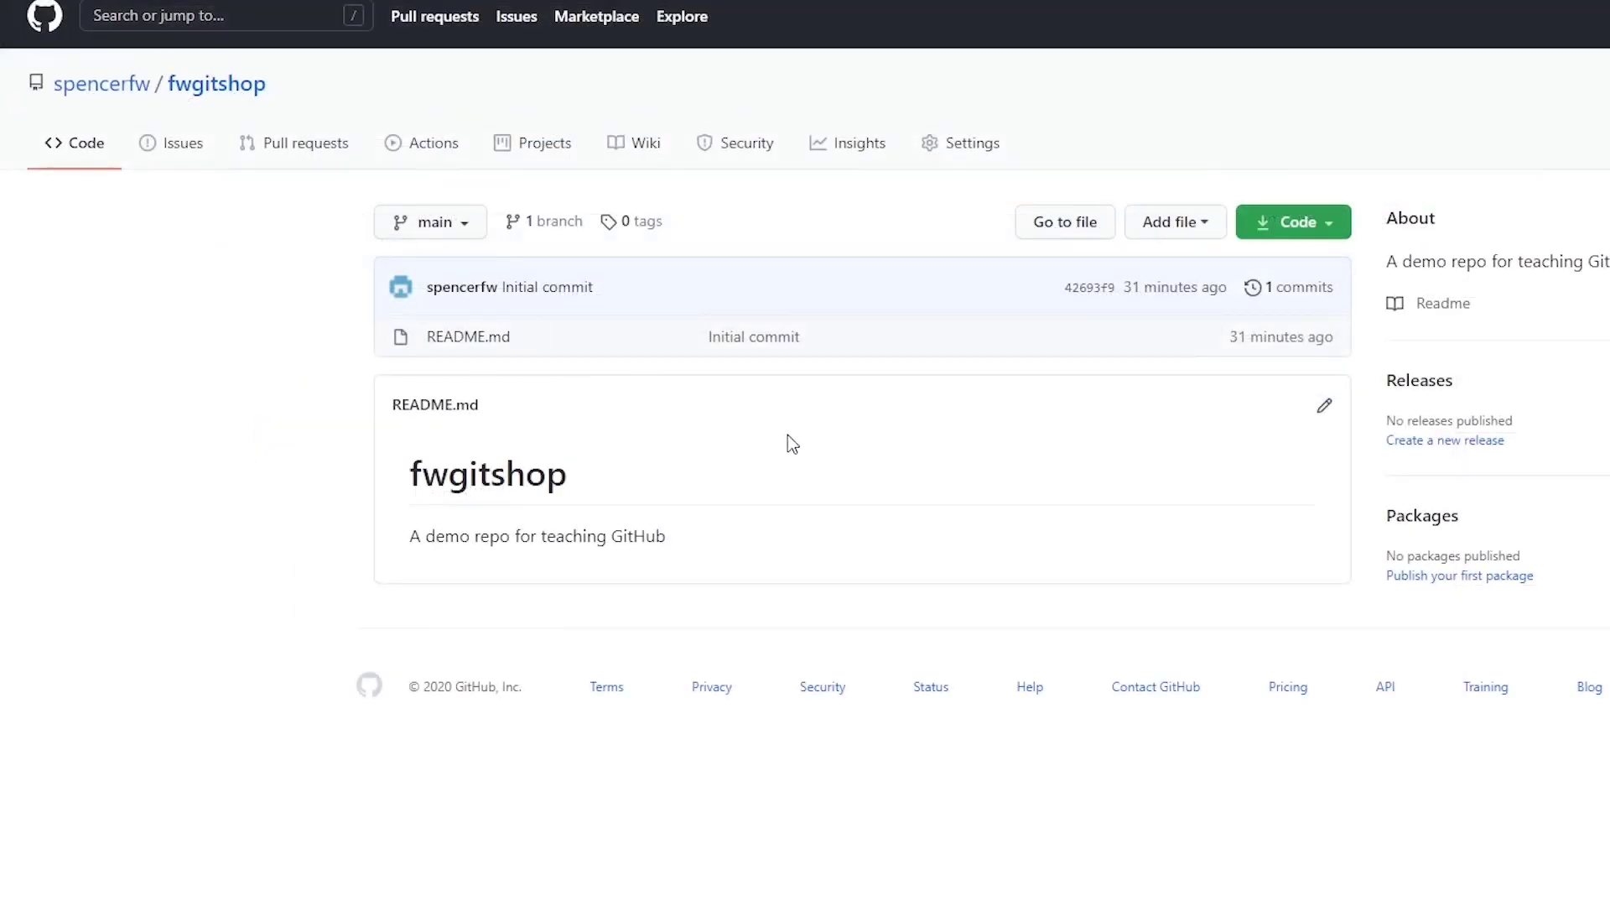
- Reload the fwgitshop page on GitHub to see the pushed testchanges.txt and 2 commits
{"action": "key", "text": "F5"}
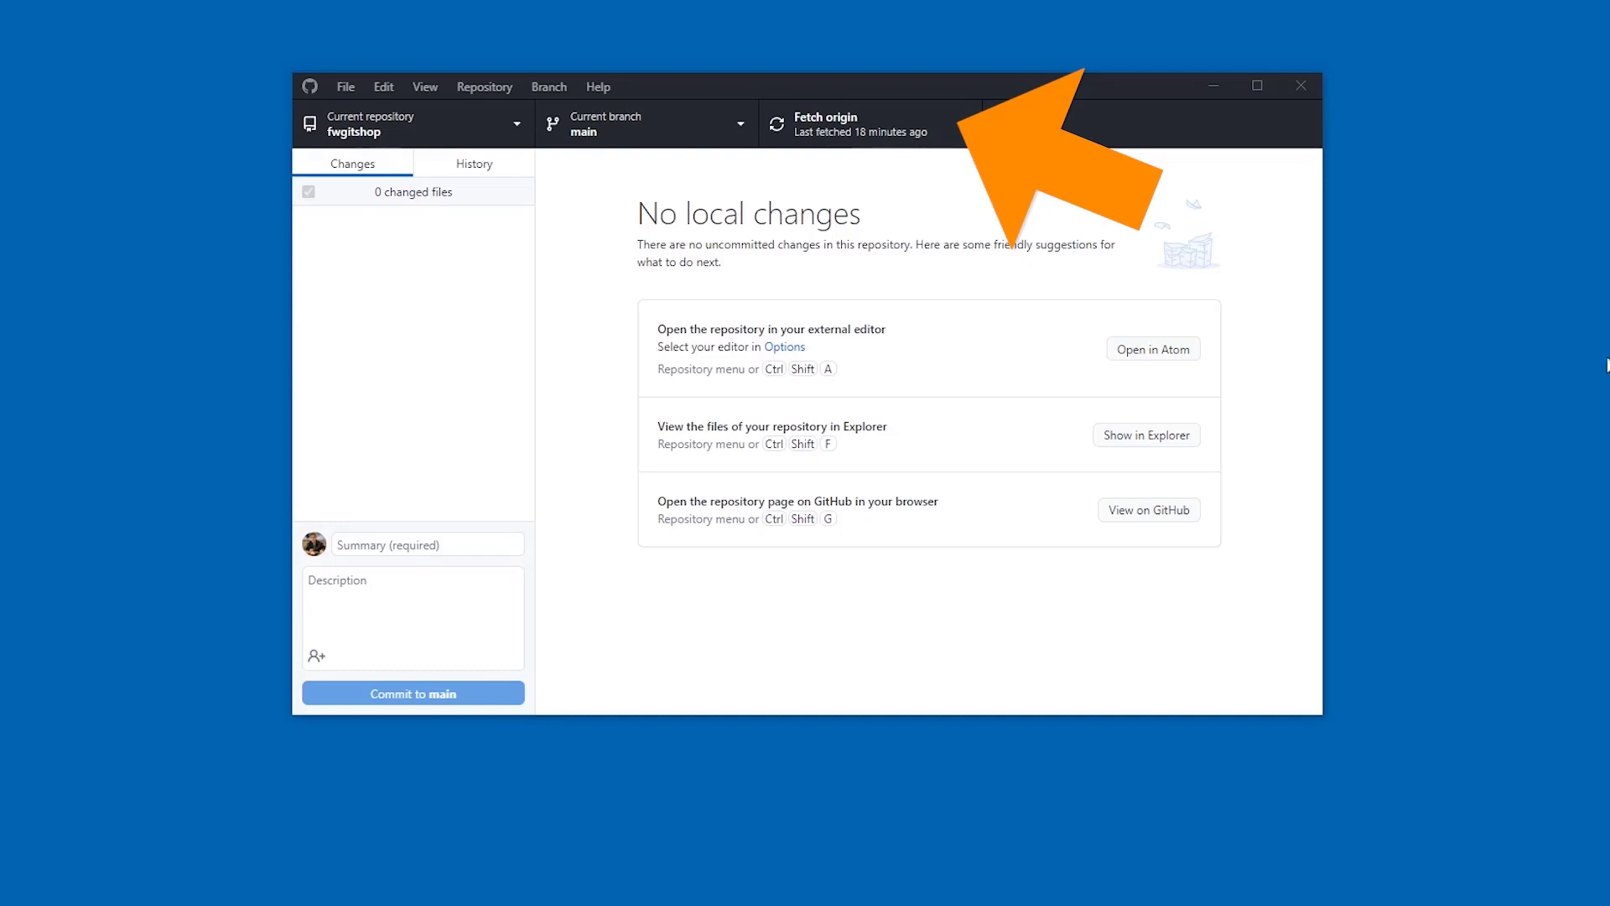
- Fetch origin for fwgitshop in GitHub Desktop to check for remote changes
{"action": "left_click", "coordinate": [921, 137]}
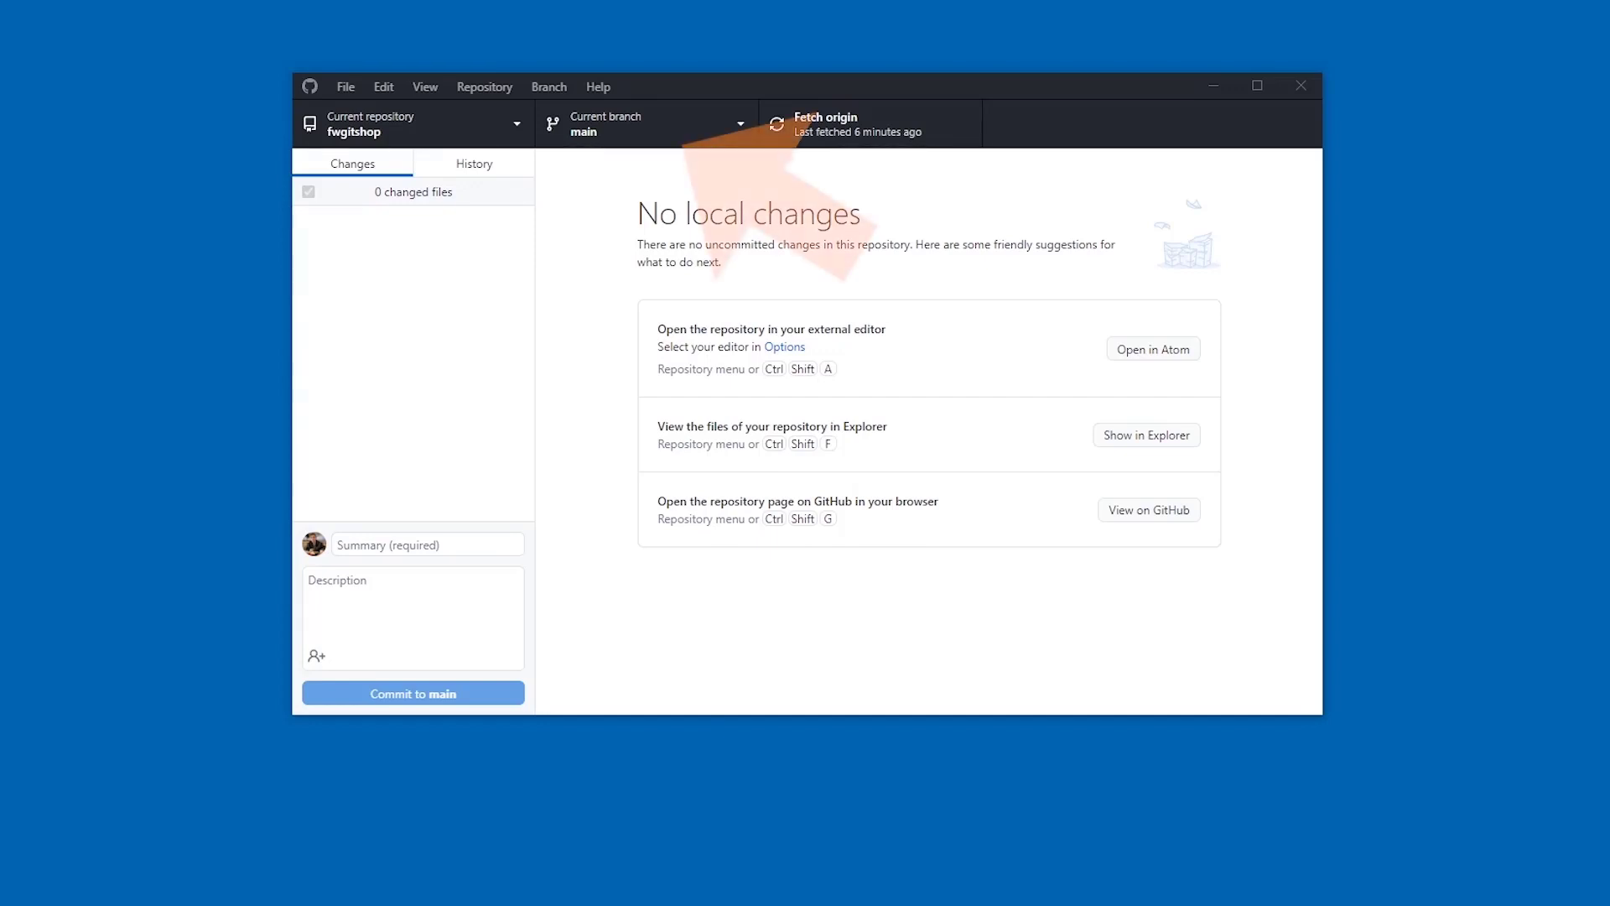
- Create a branch named 'testing' from main and publish it to origin
{"action": "left_click", "coordinate": [629, 138]}
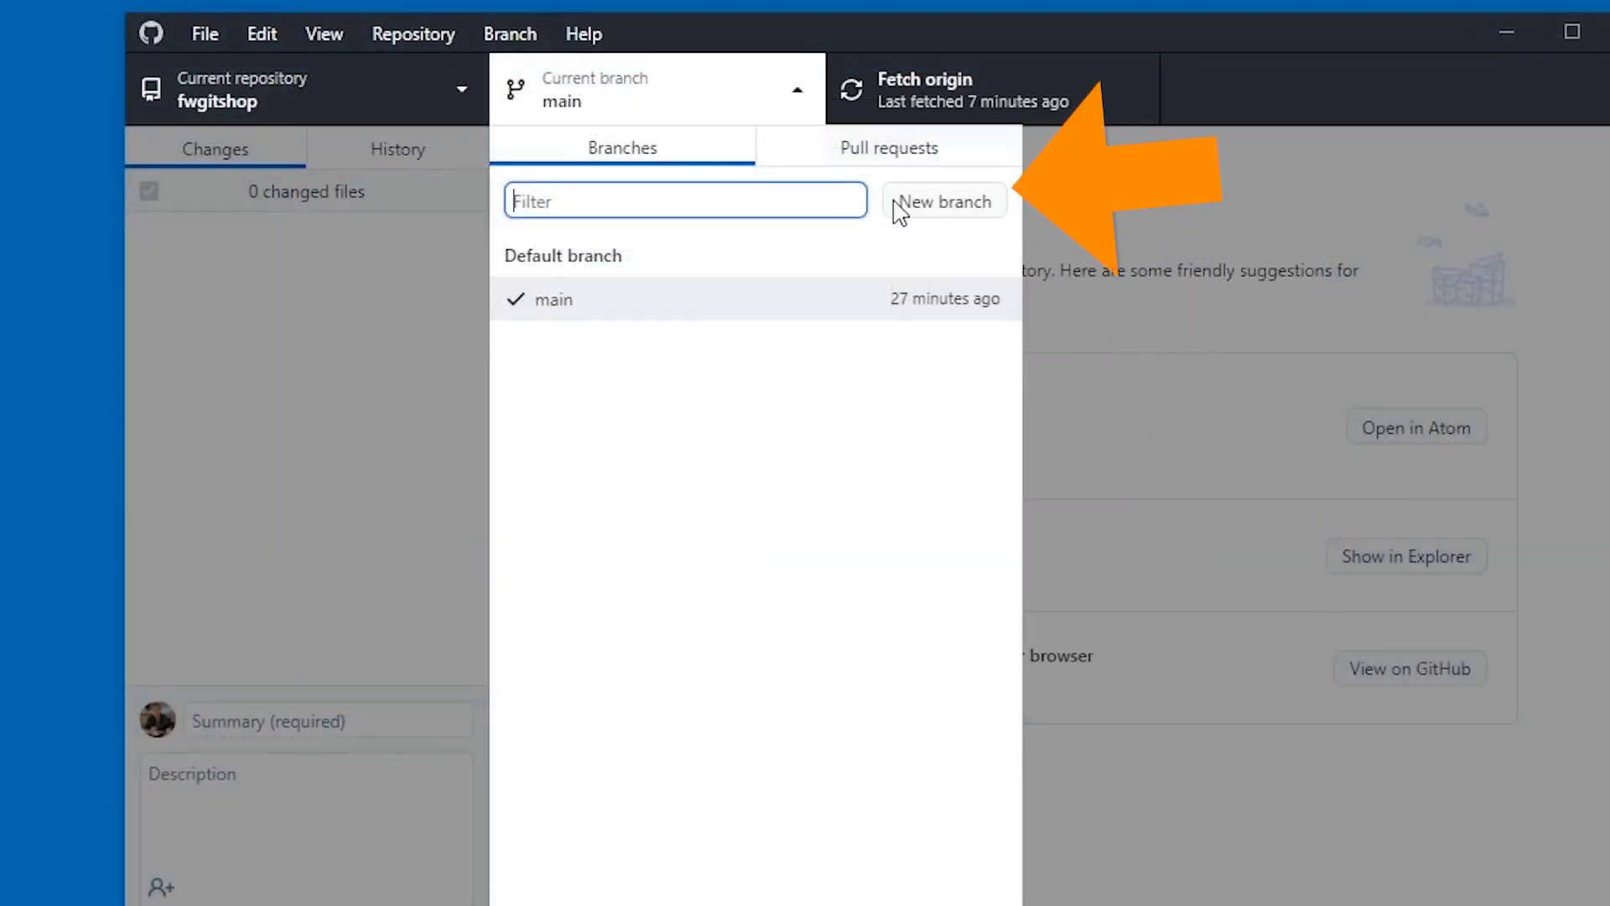
{"action": "left_click", "coordinate": [953, 217]}
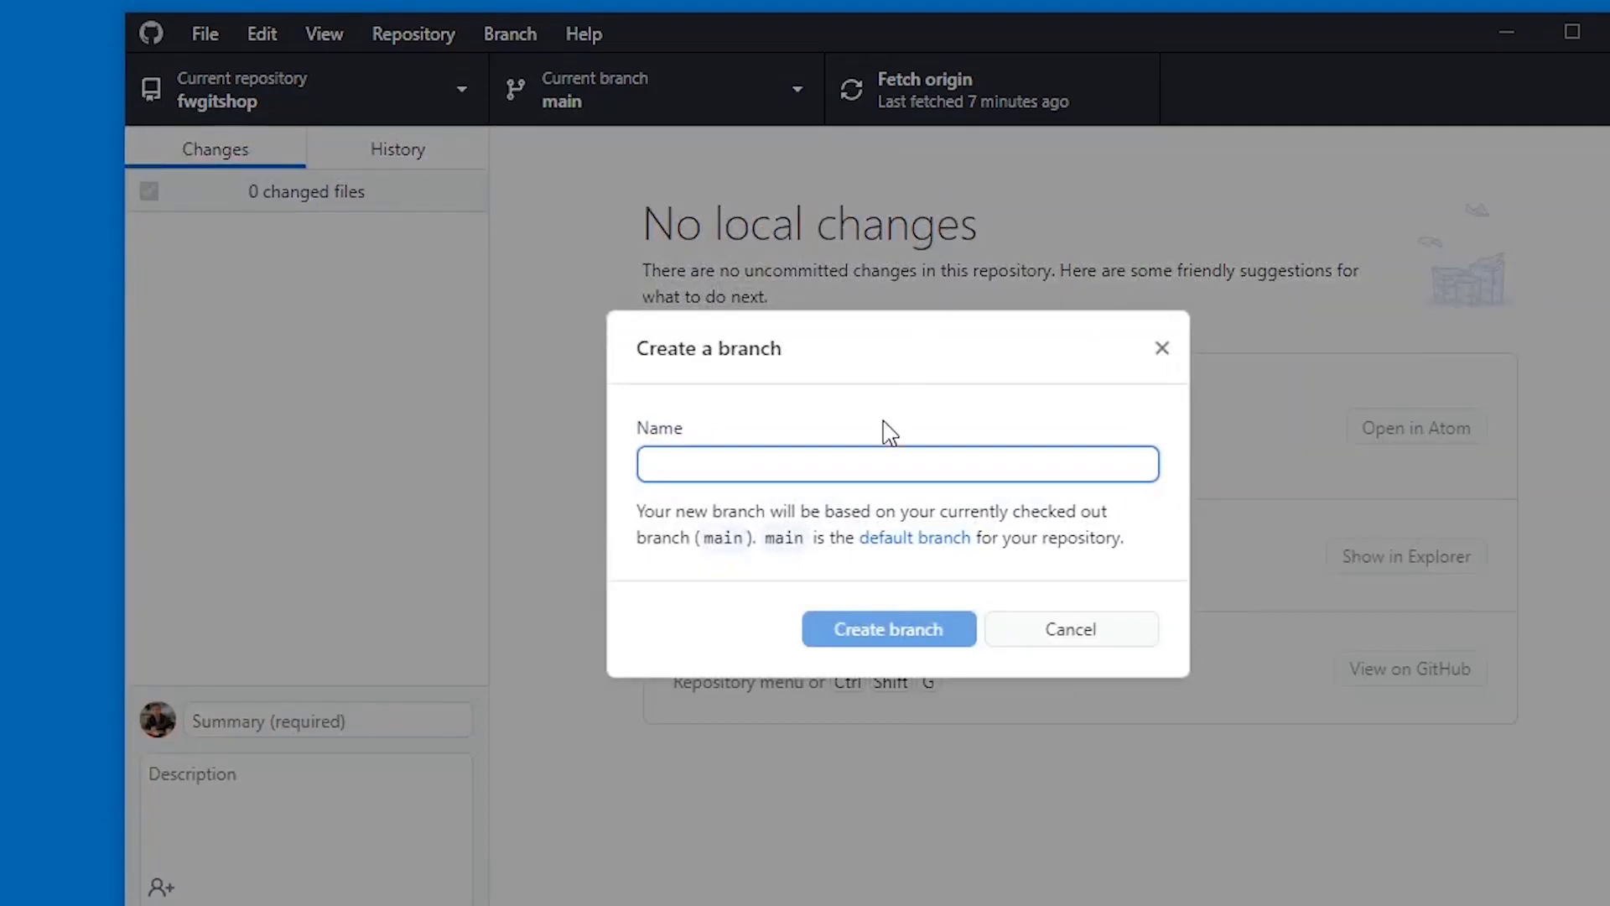
{"action": "type", "text": "testing"}
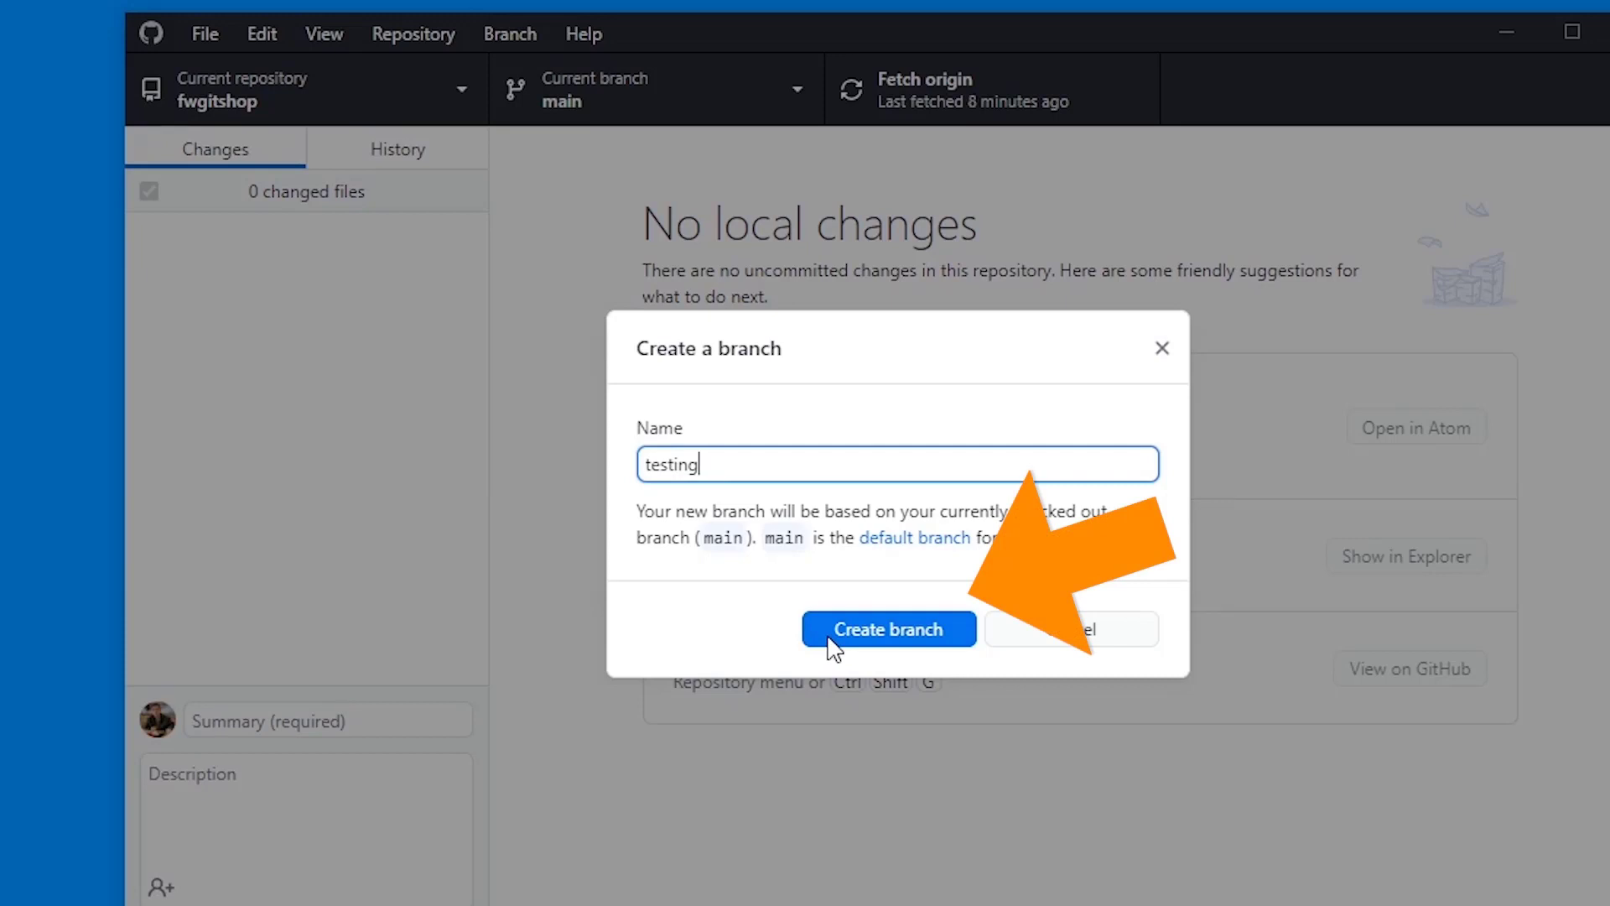
{"action": "left_click", "coordinate": [828, 639]}
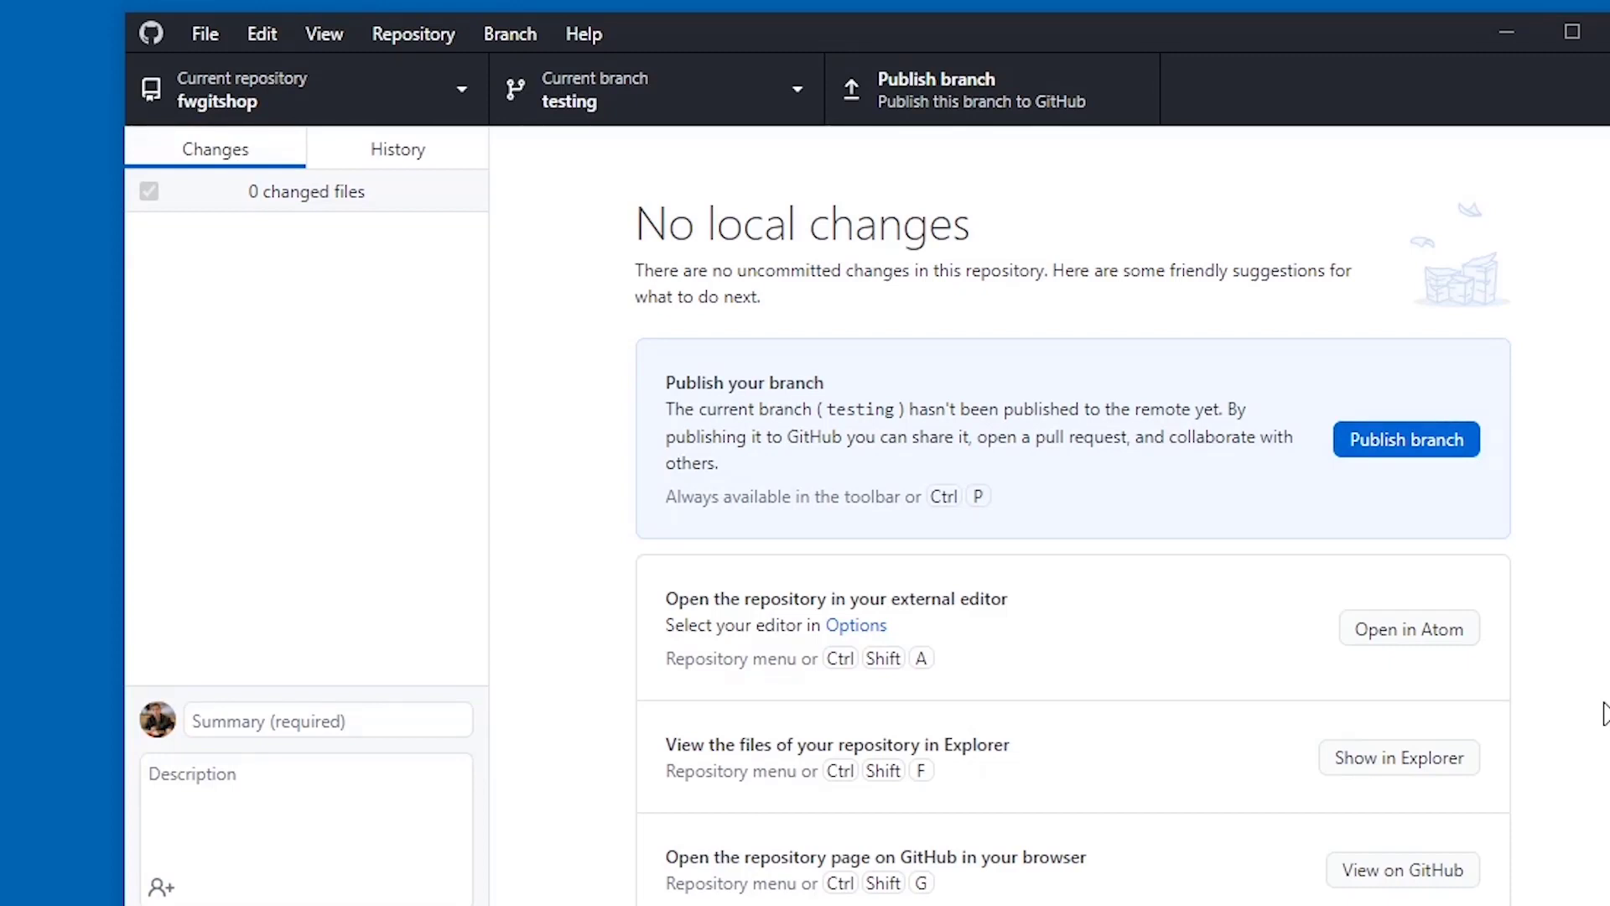
{"action": "left_click", "coordinate": [922, 88]}
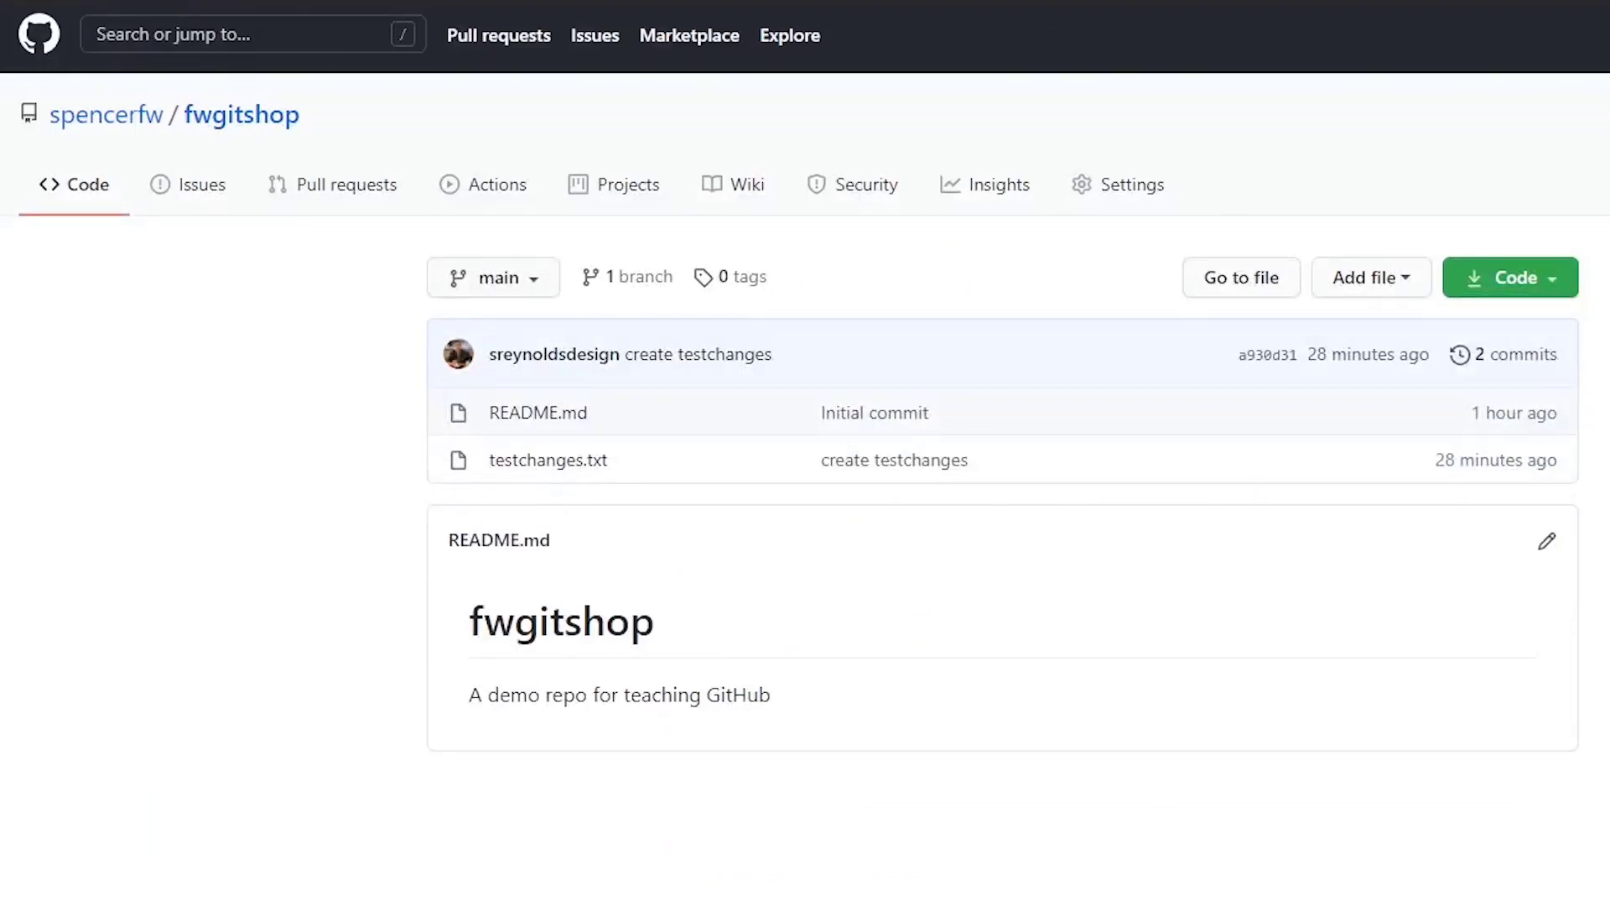
- Reload the fwgitshop page on GitHub and view the new testing branch
{"action": "key", "text": "F5"}
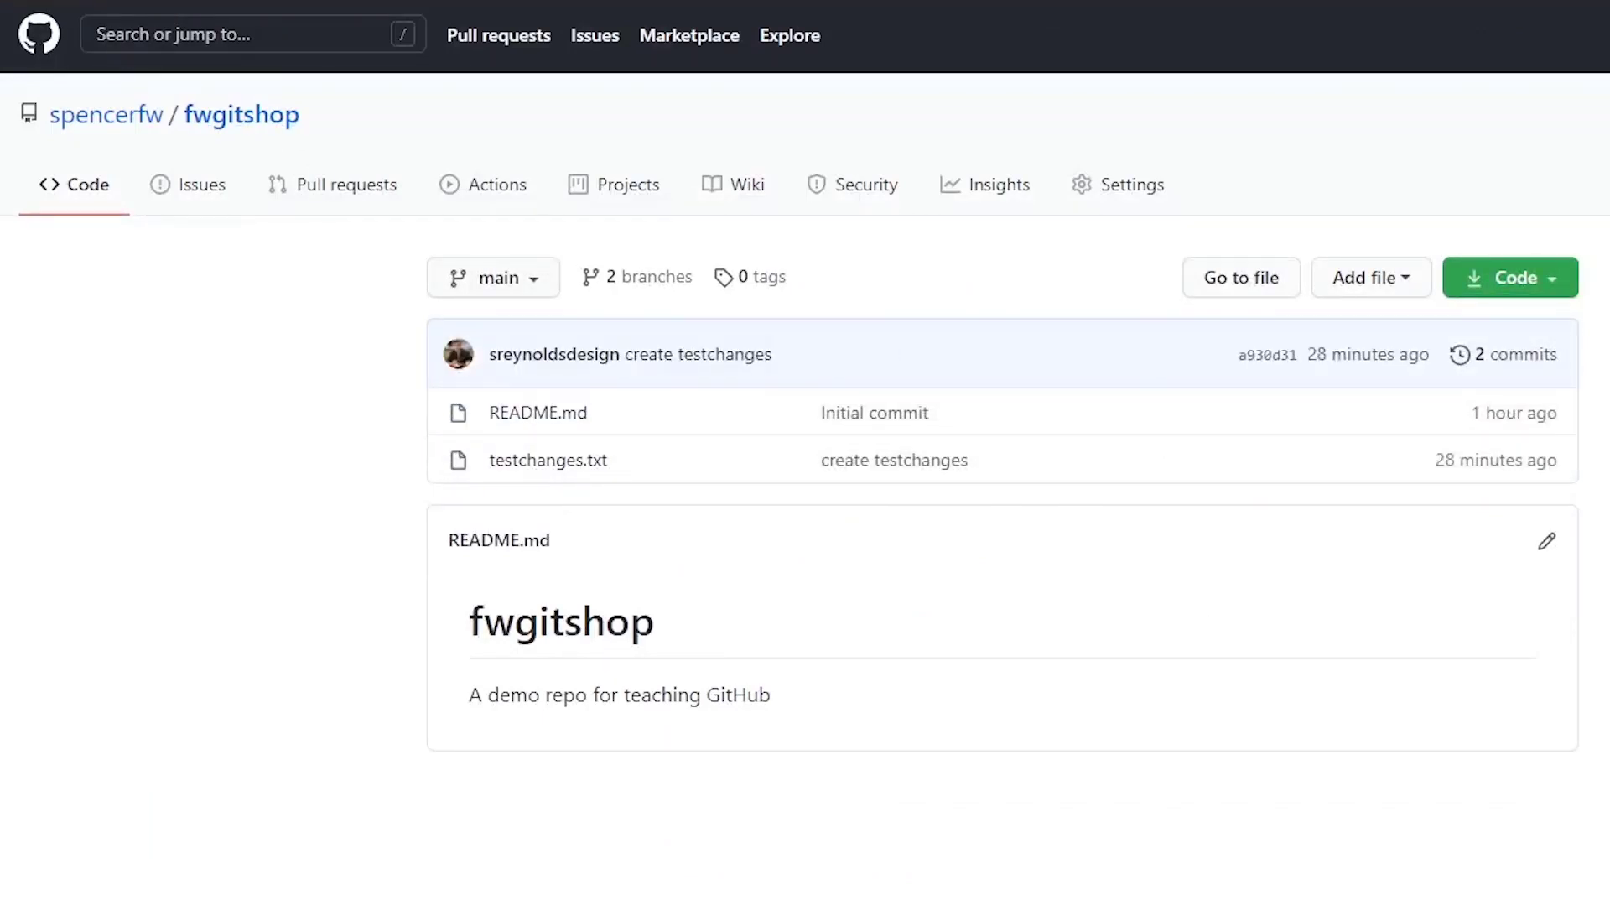
{"action": "left_click", "coordinate": [463, 279]}
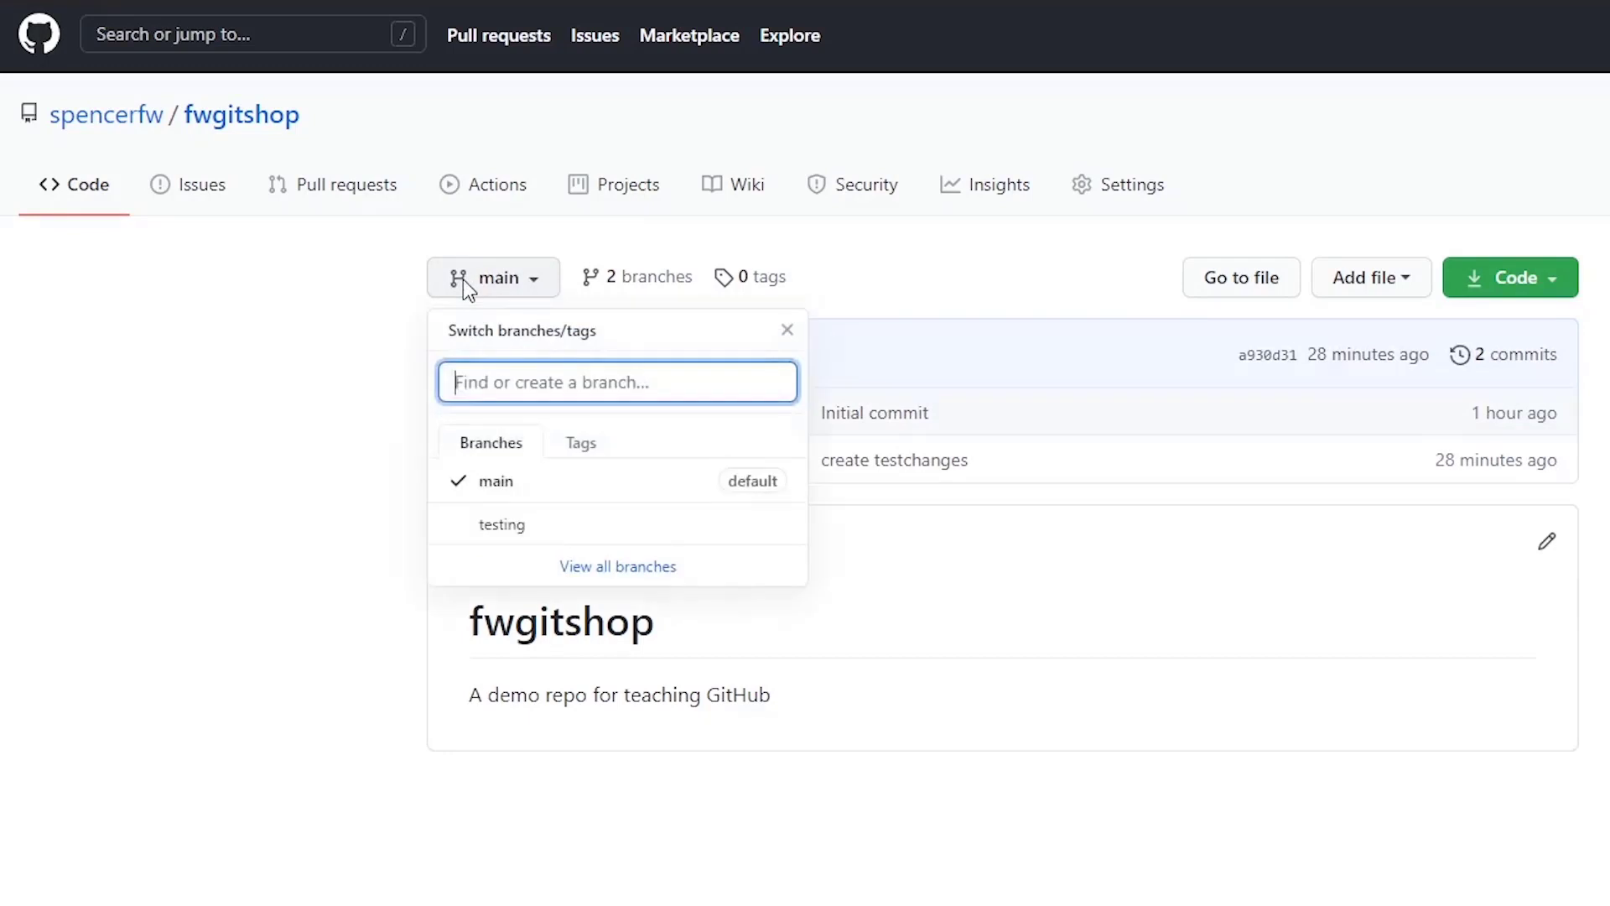
{"action": "left_click", "coordinate": [557, 535]}
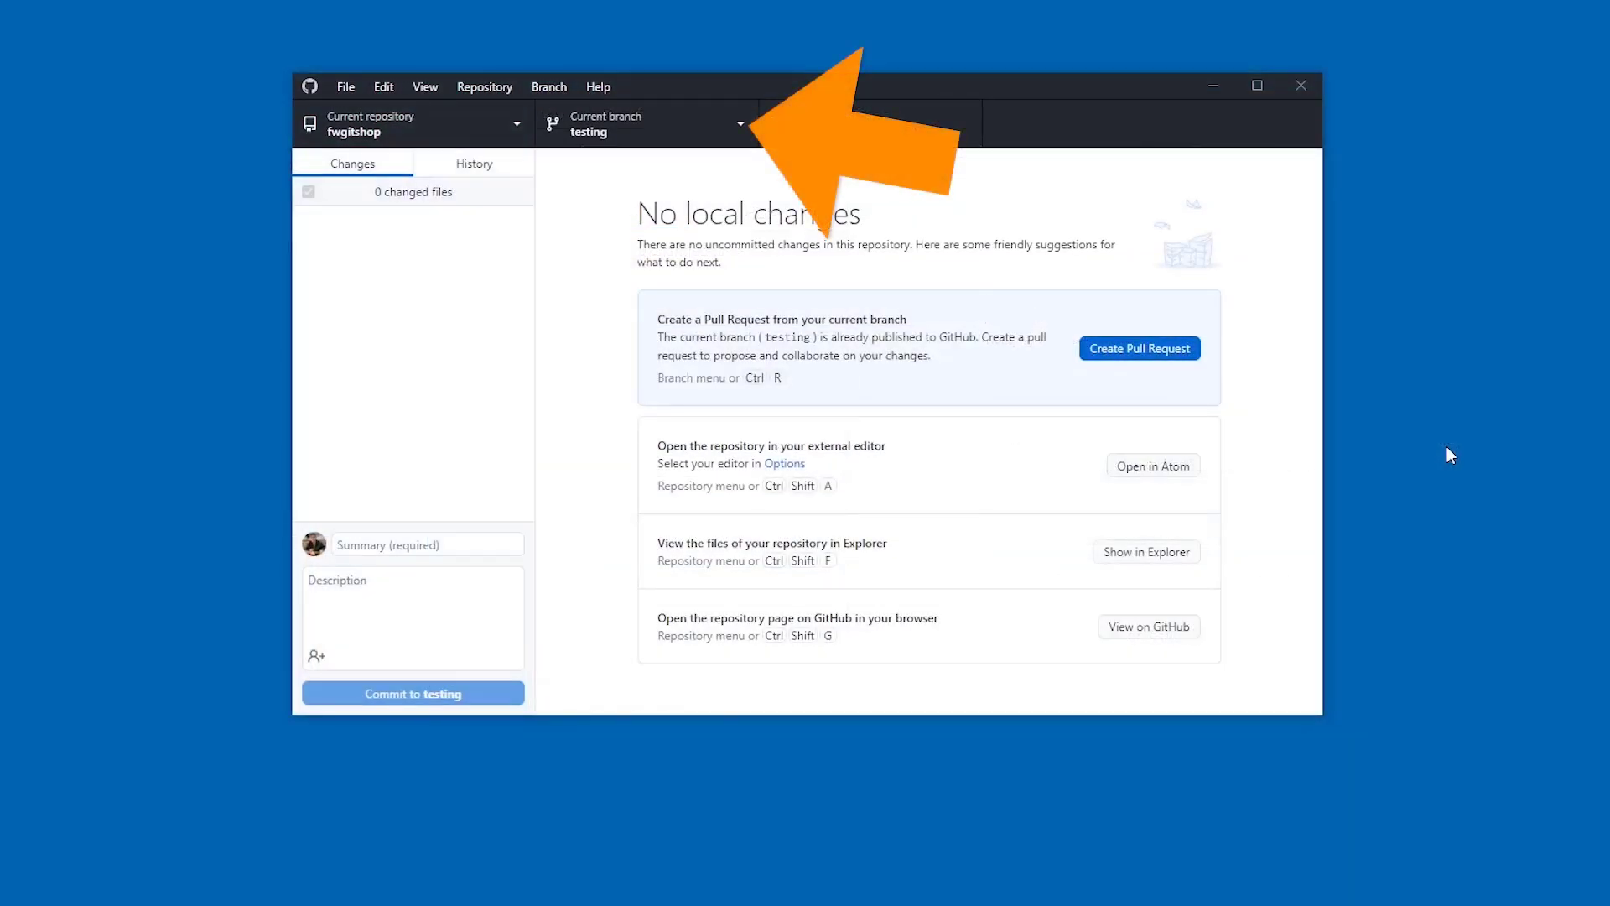
- Check out main and merge testing into it, hitting a conflict in testchanges.txt
{"action": "left_click", "coordinate": [701, 129]}
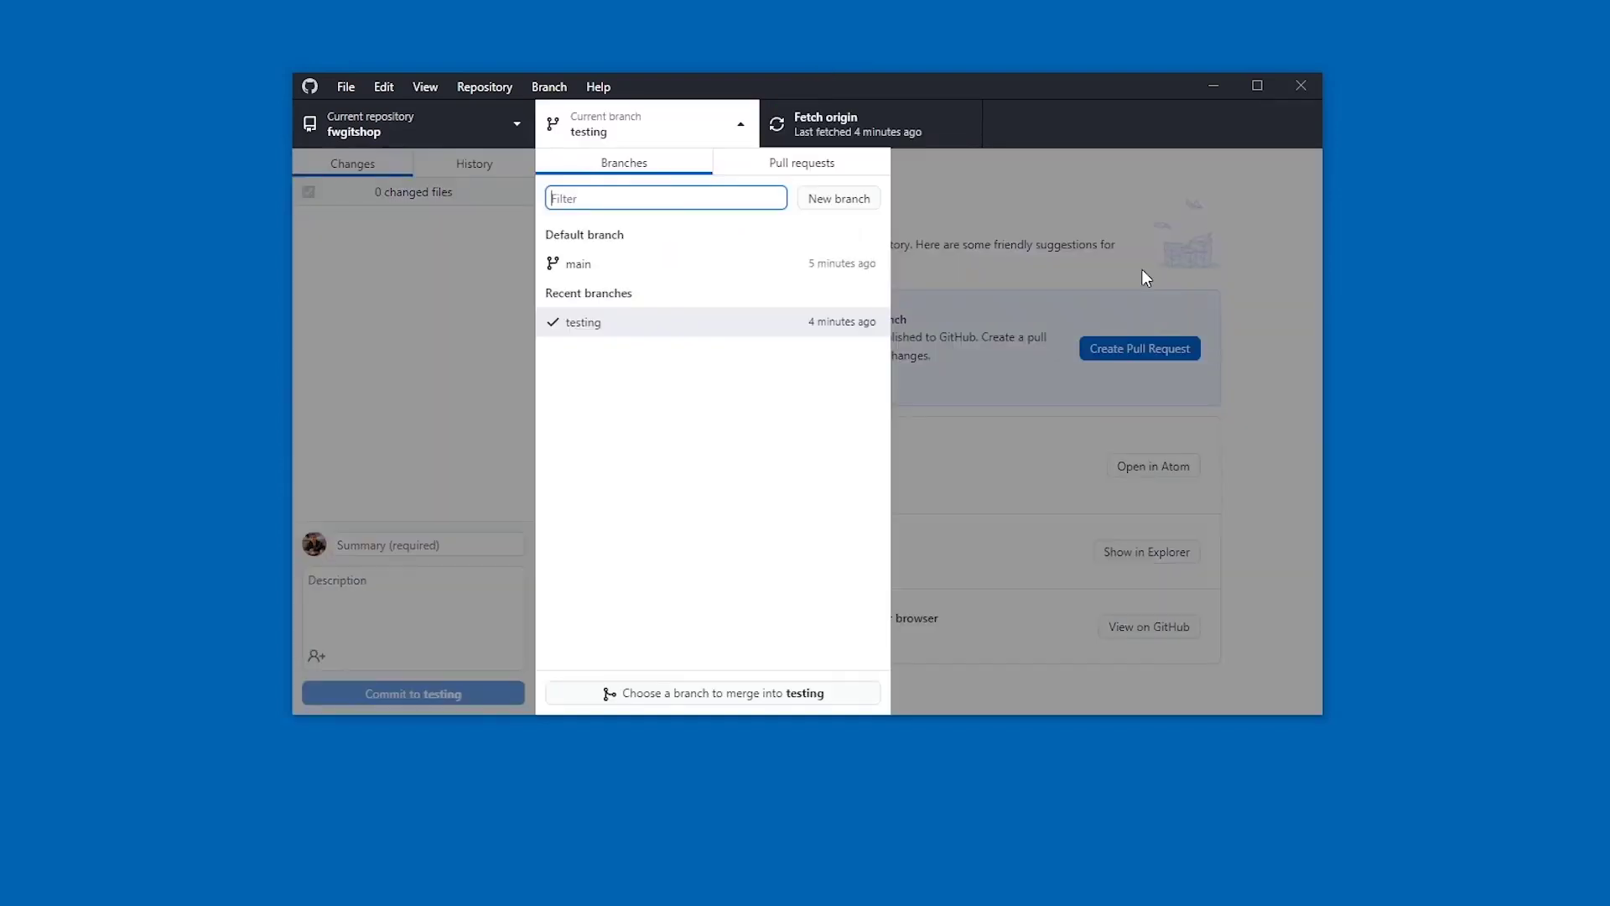
{"action": "left_click", "coordinate": [719, 272]}
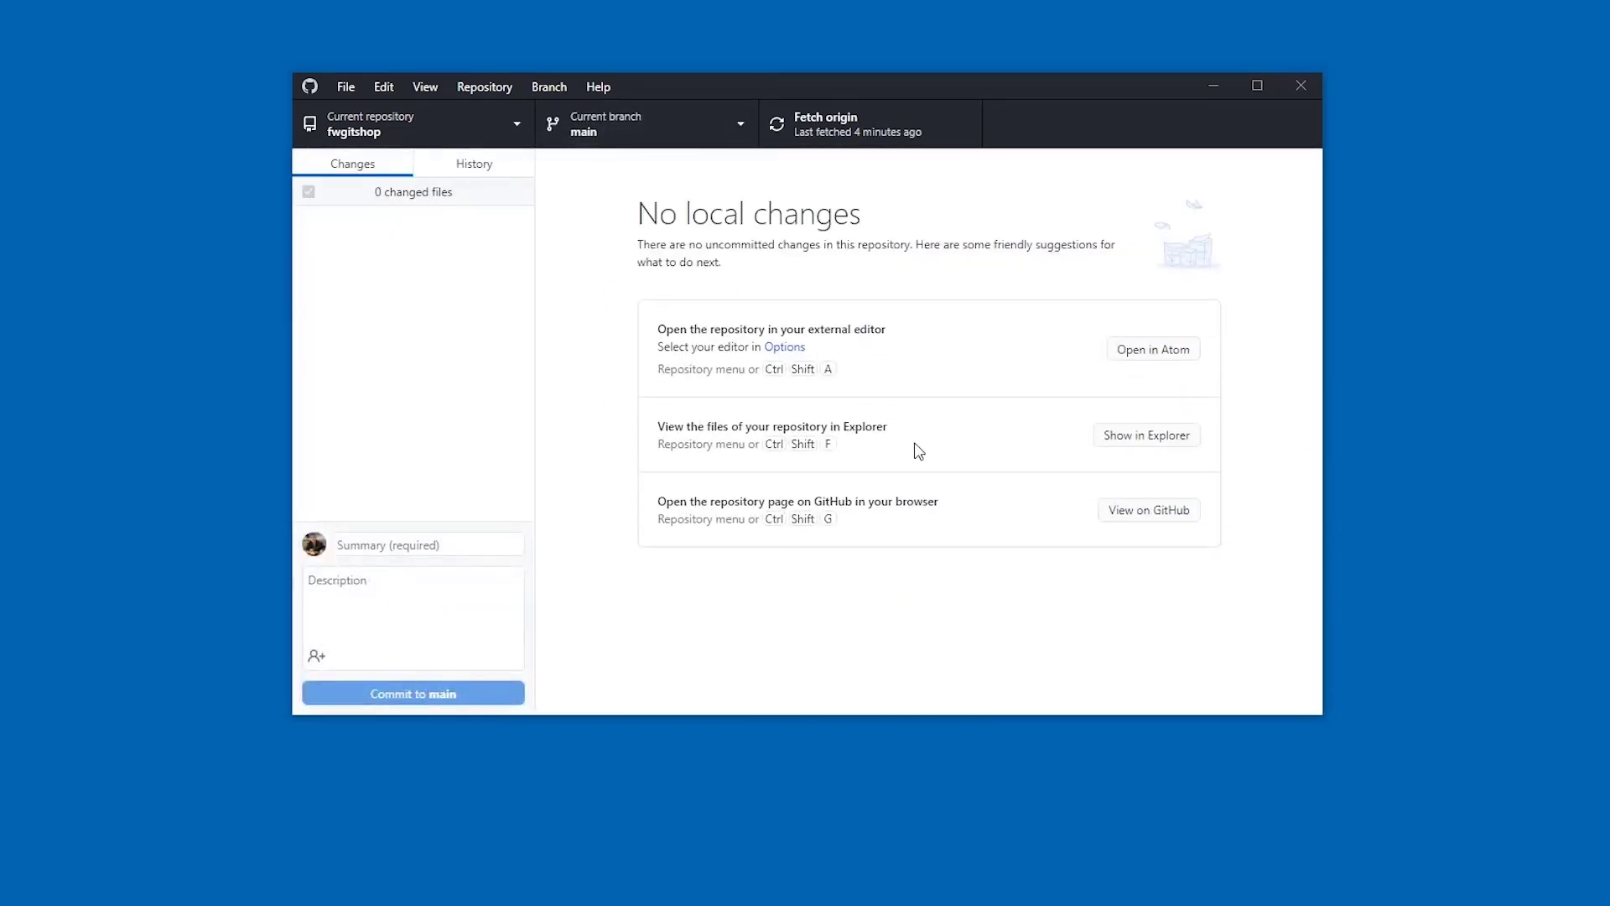
{"action": "left_click", "coordinate": [671, 131]}
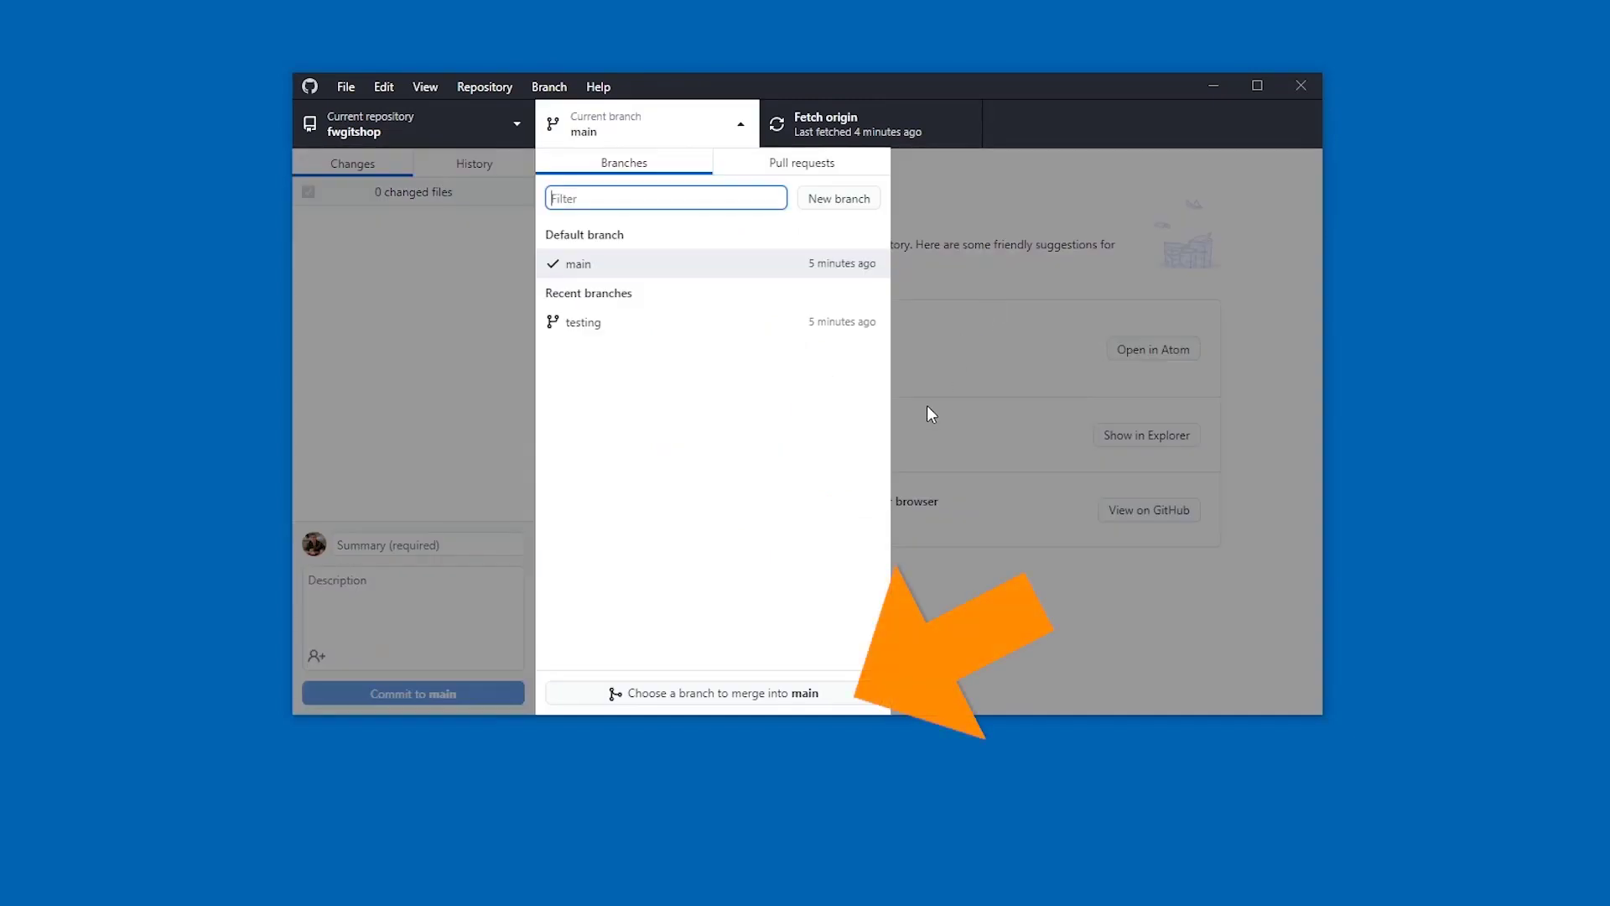
{"action": "left_click", "coordinate": [759, 692]}
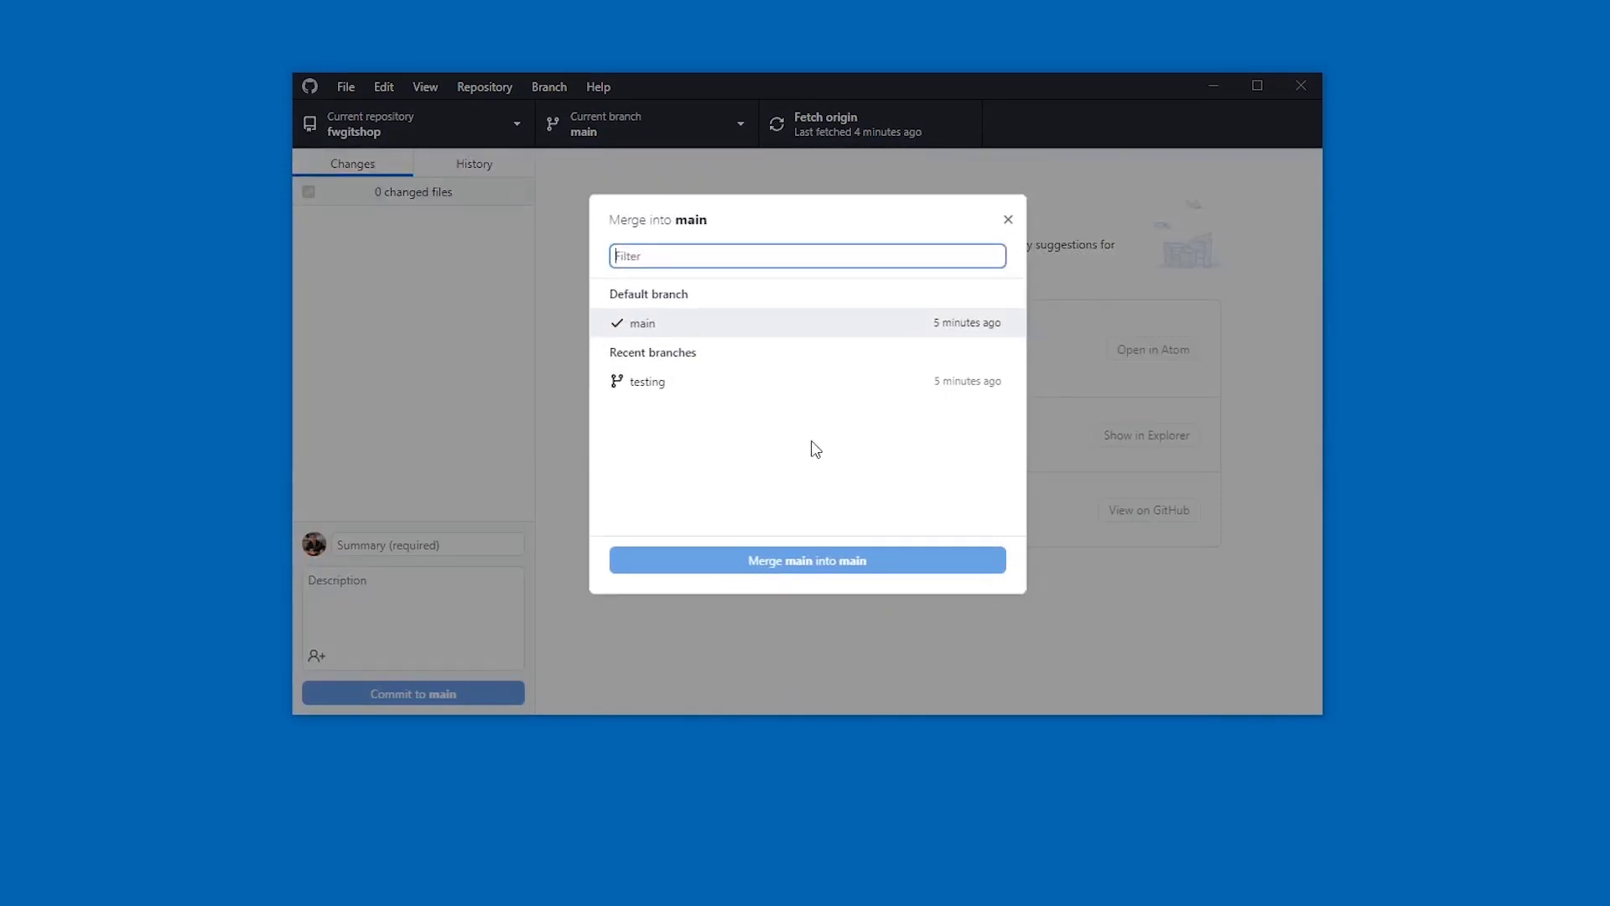
{"action": "left_click", "coordinate": [737, 388]}
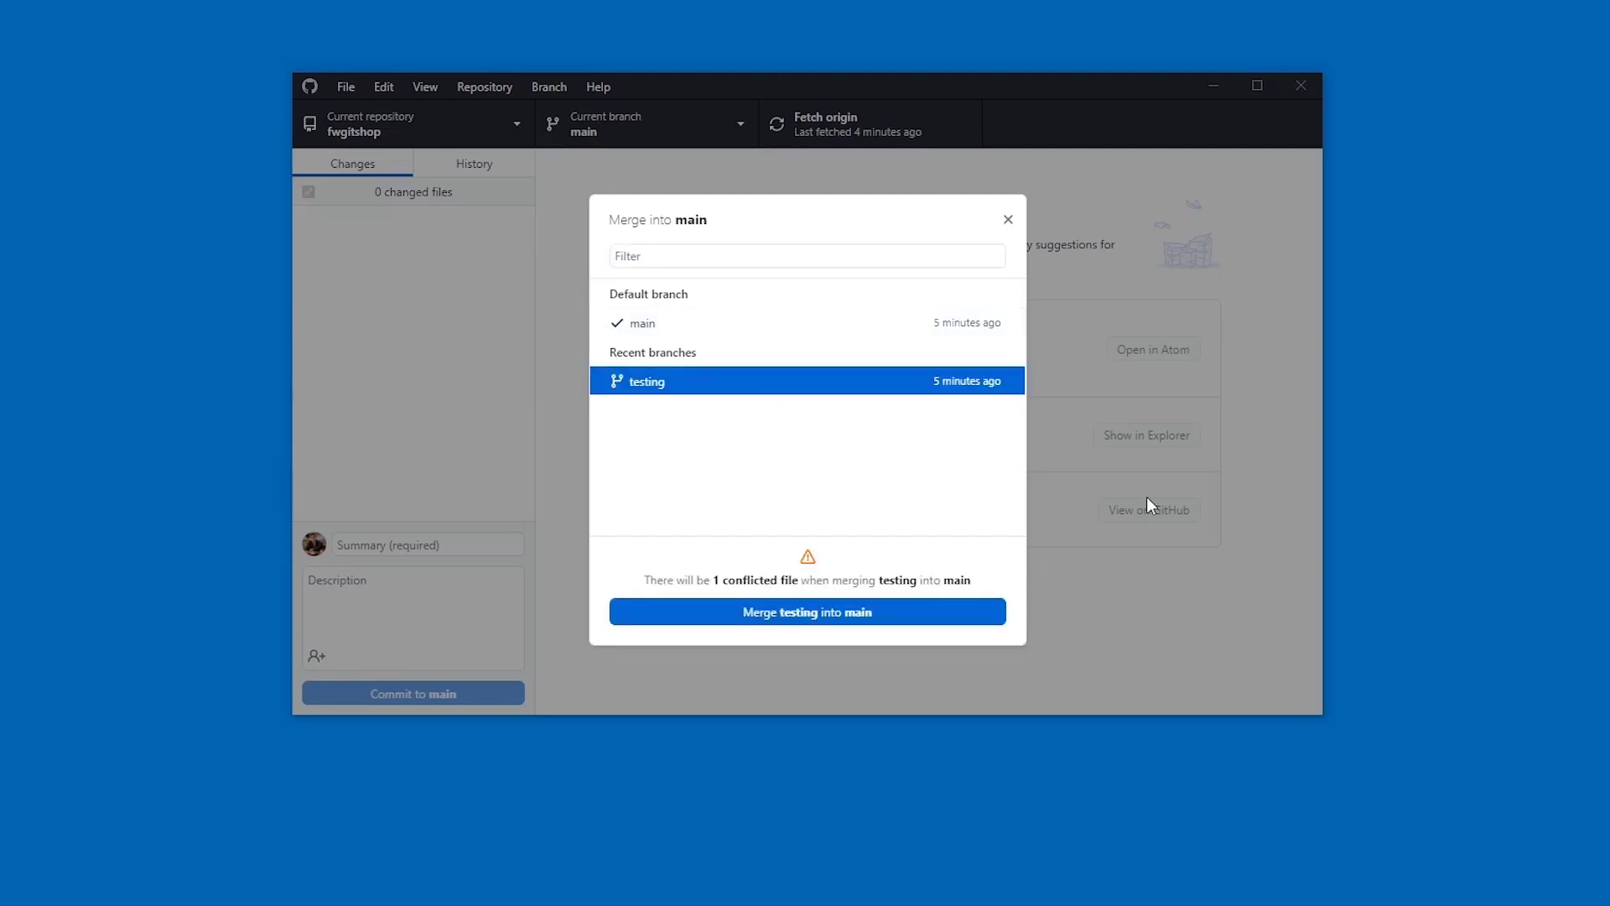
{"action": "left_click", "coordinate": [864, 617]}
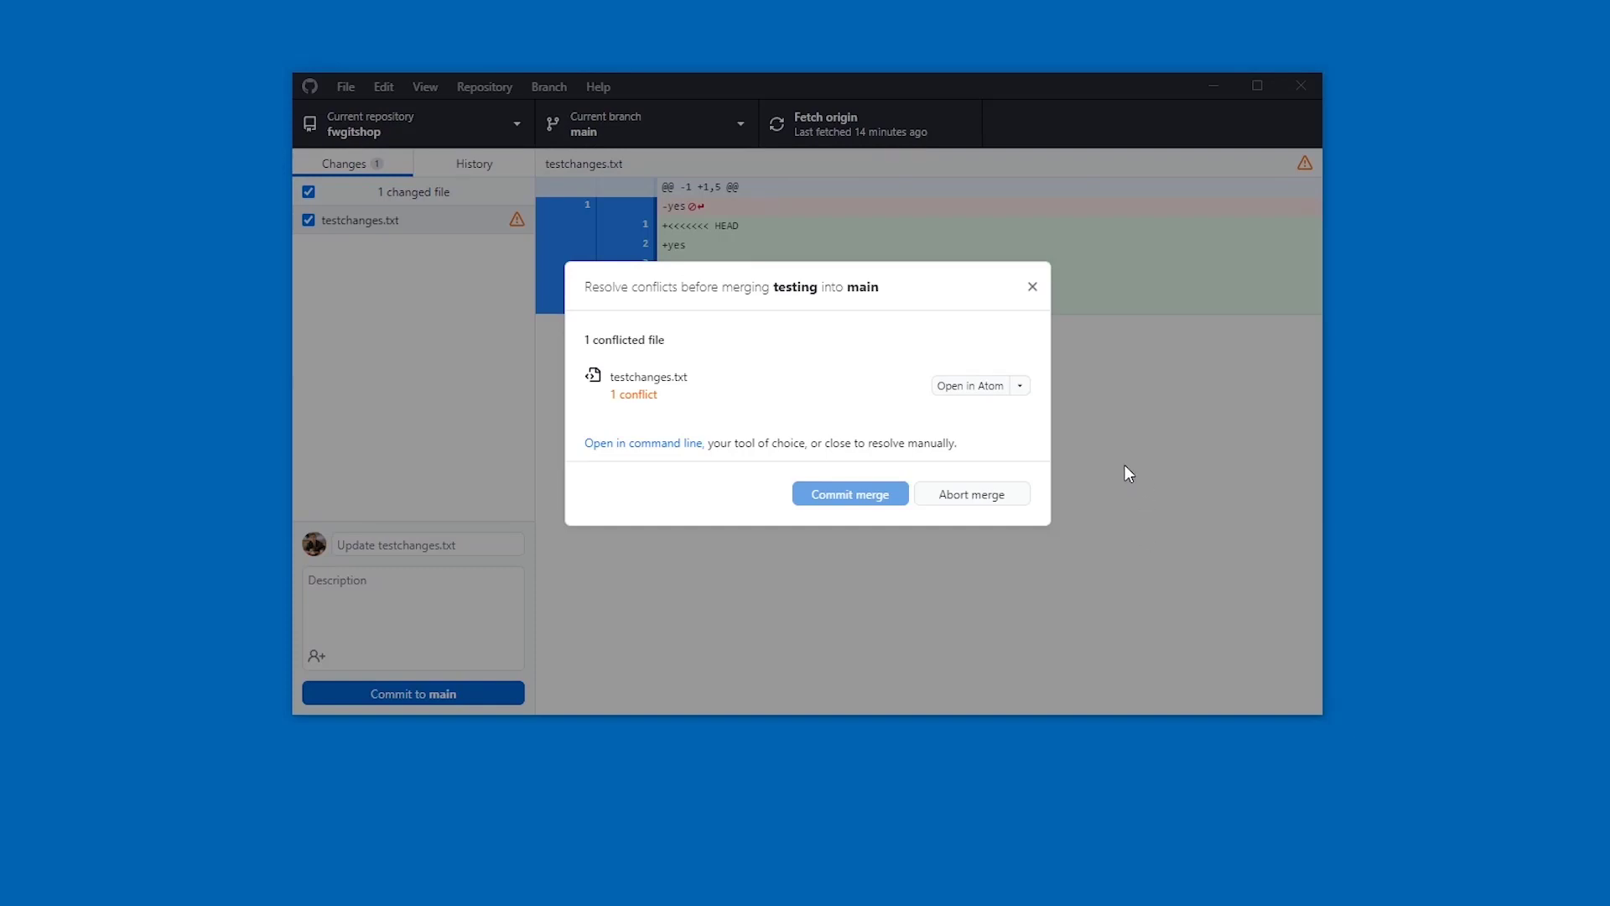
- Close the resolve-conflicts dialog and uncheck testchanges.txt in the Changes list
{"action": "left_click", "coordinate": [1031, 287]}
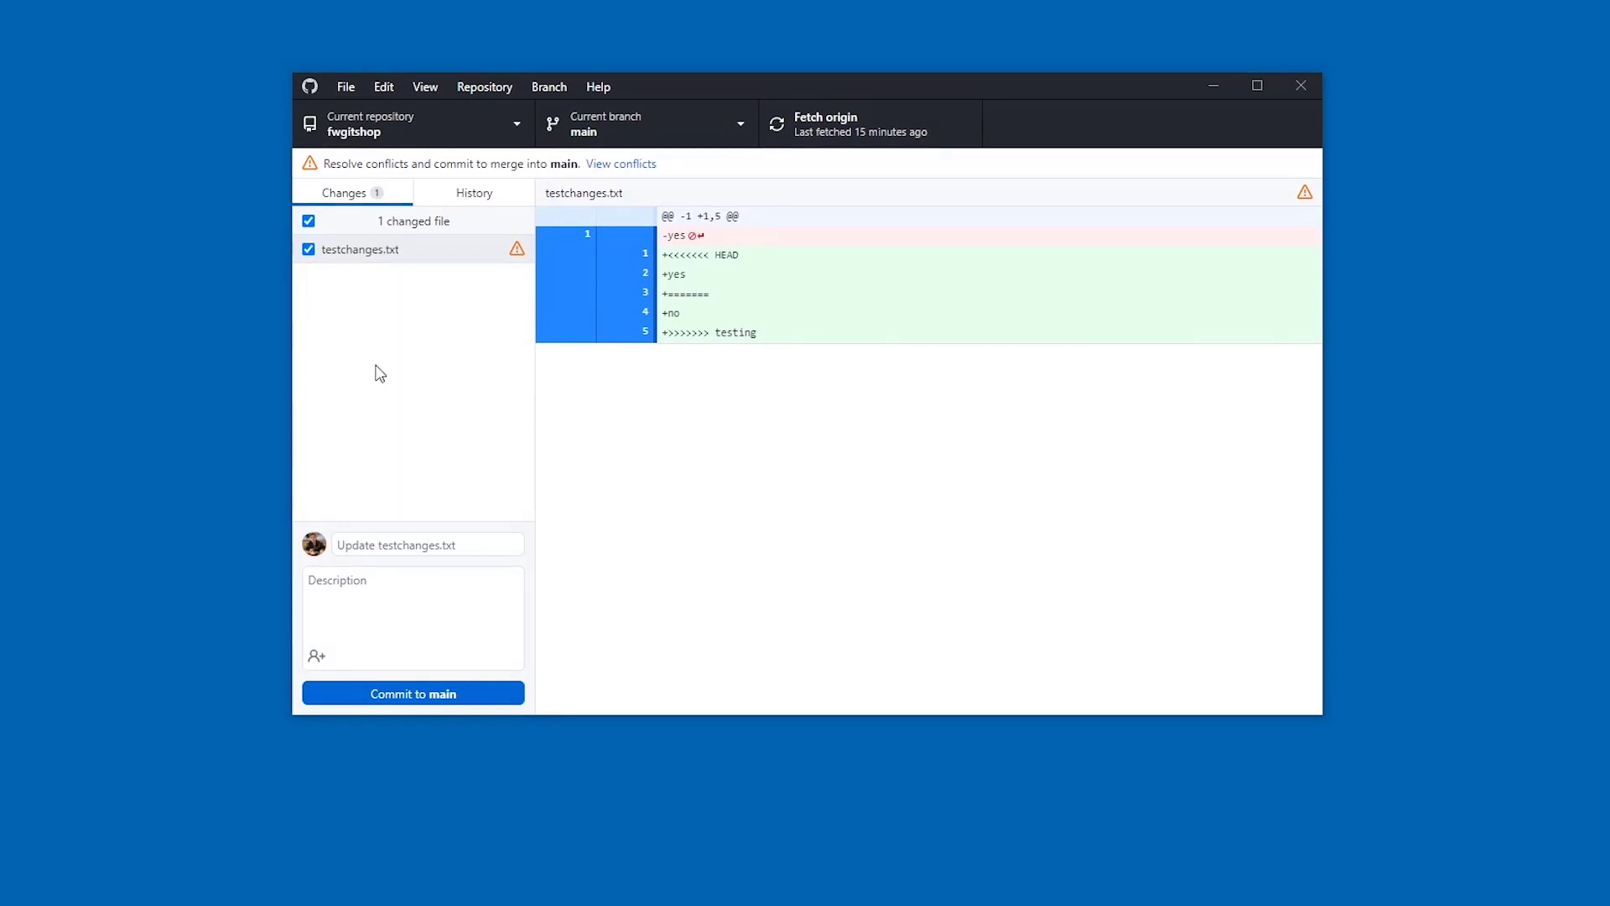
{"action": "left_click", "coordinate": [309, 250]}
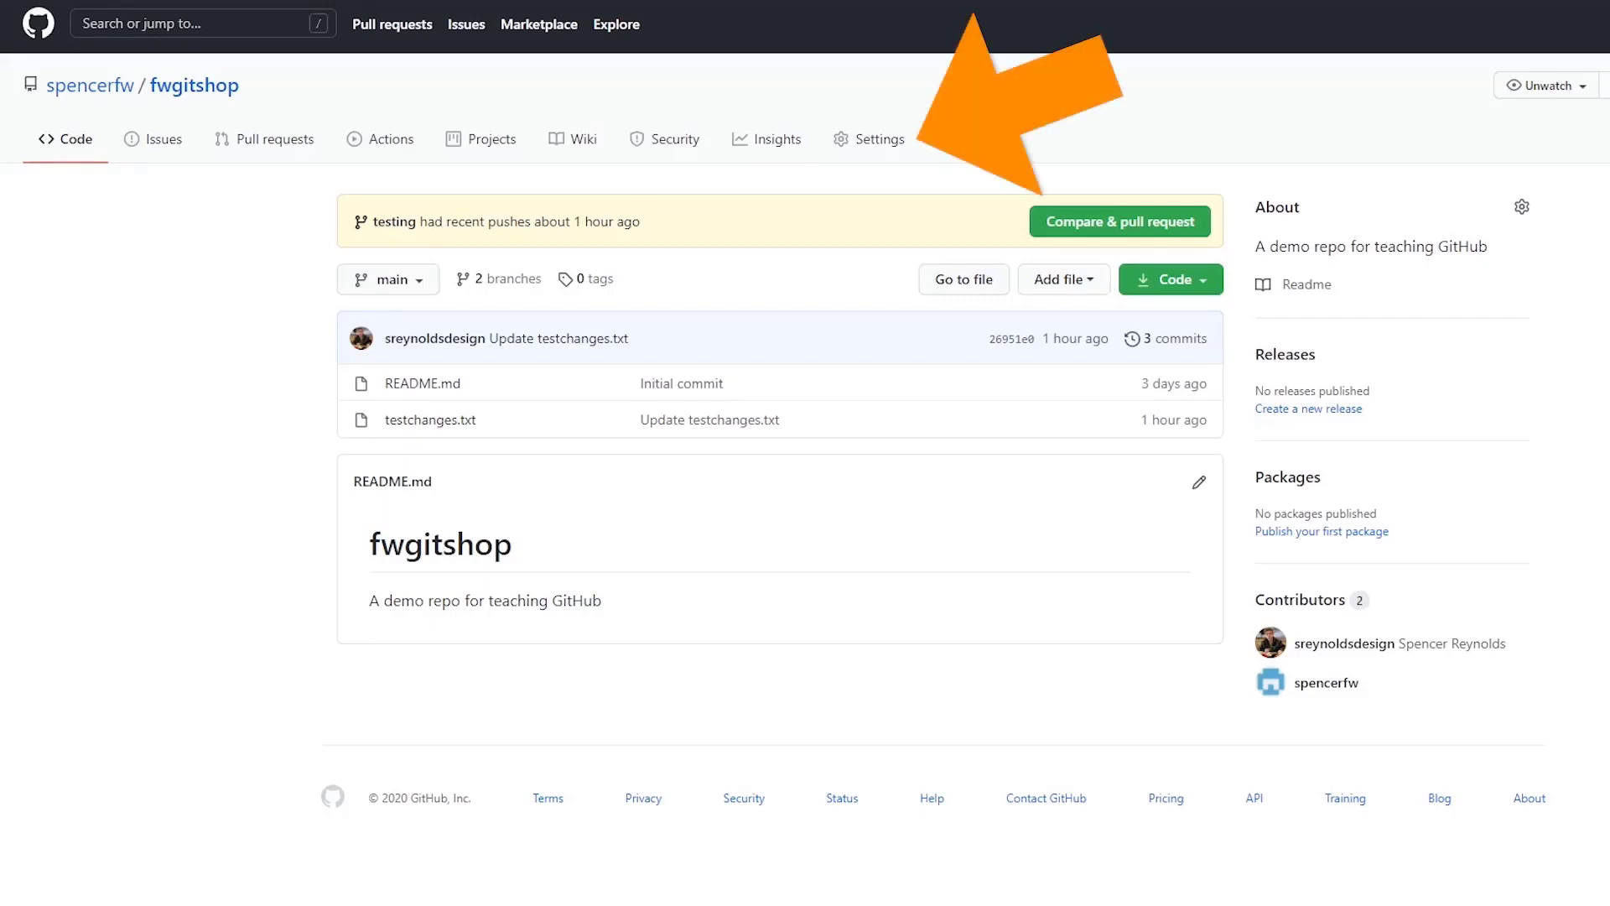
- Open the fwgitshop Settings and scroll through the Options page
{"action": "left_click", "coordinate": [869, 138]}
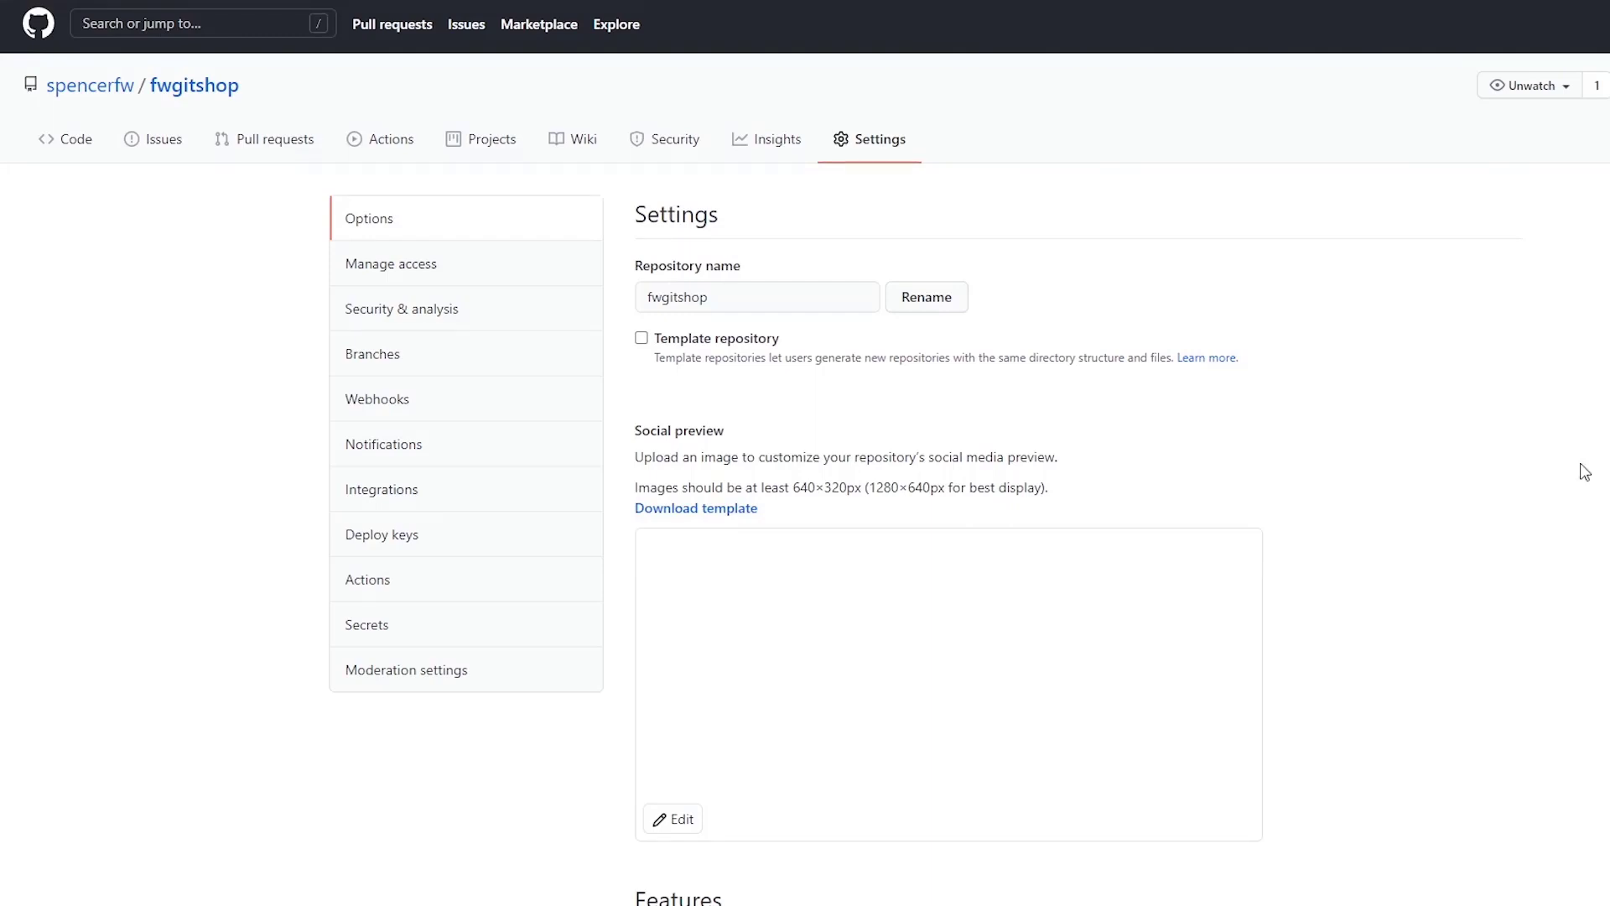
{"action": "scroll", "coordinate": [1584, 471], "scroll_direction": "down", "scroll_amount": 10}
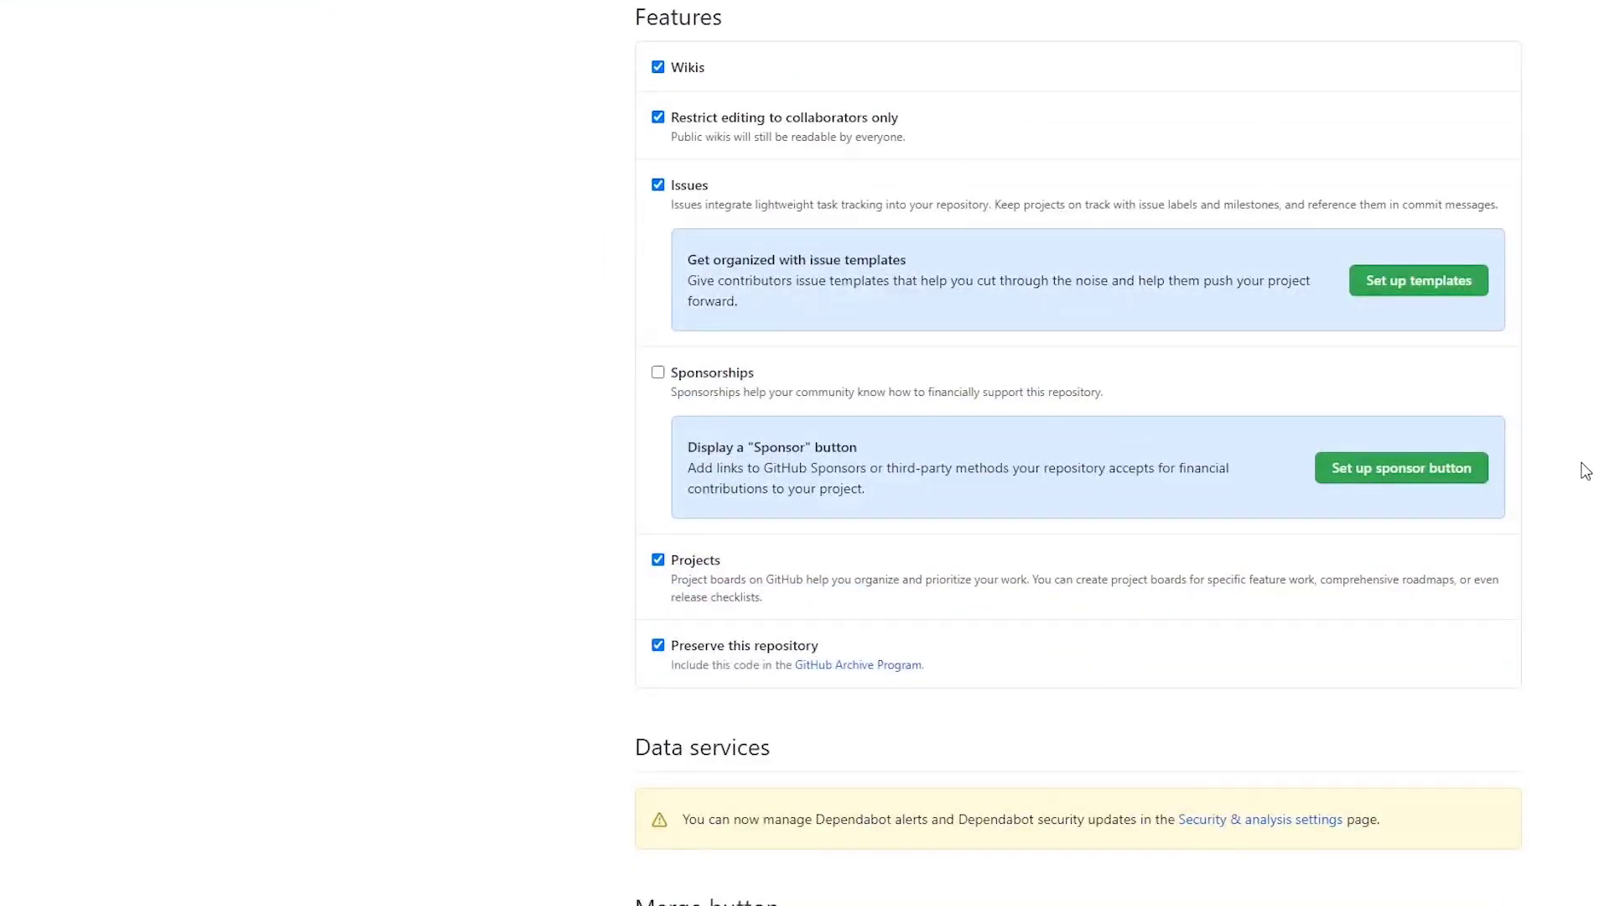
{"action": "scroll", "coordinate": [1584, 471], "scroll_direction": "down", "scroll_amount": 12}
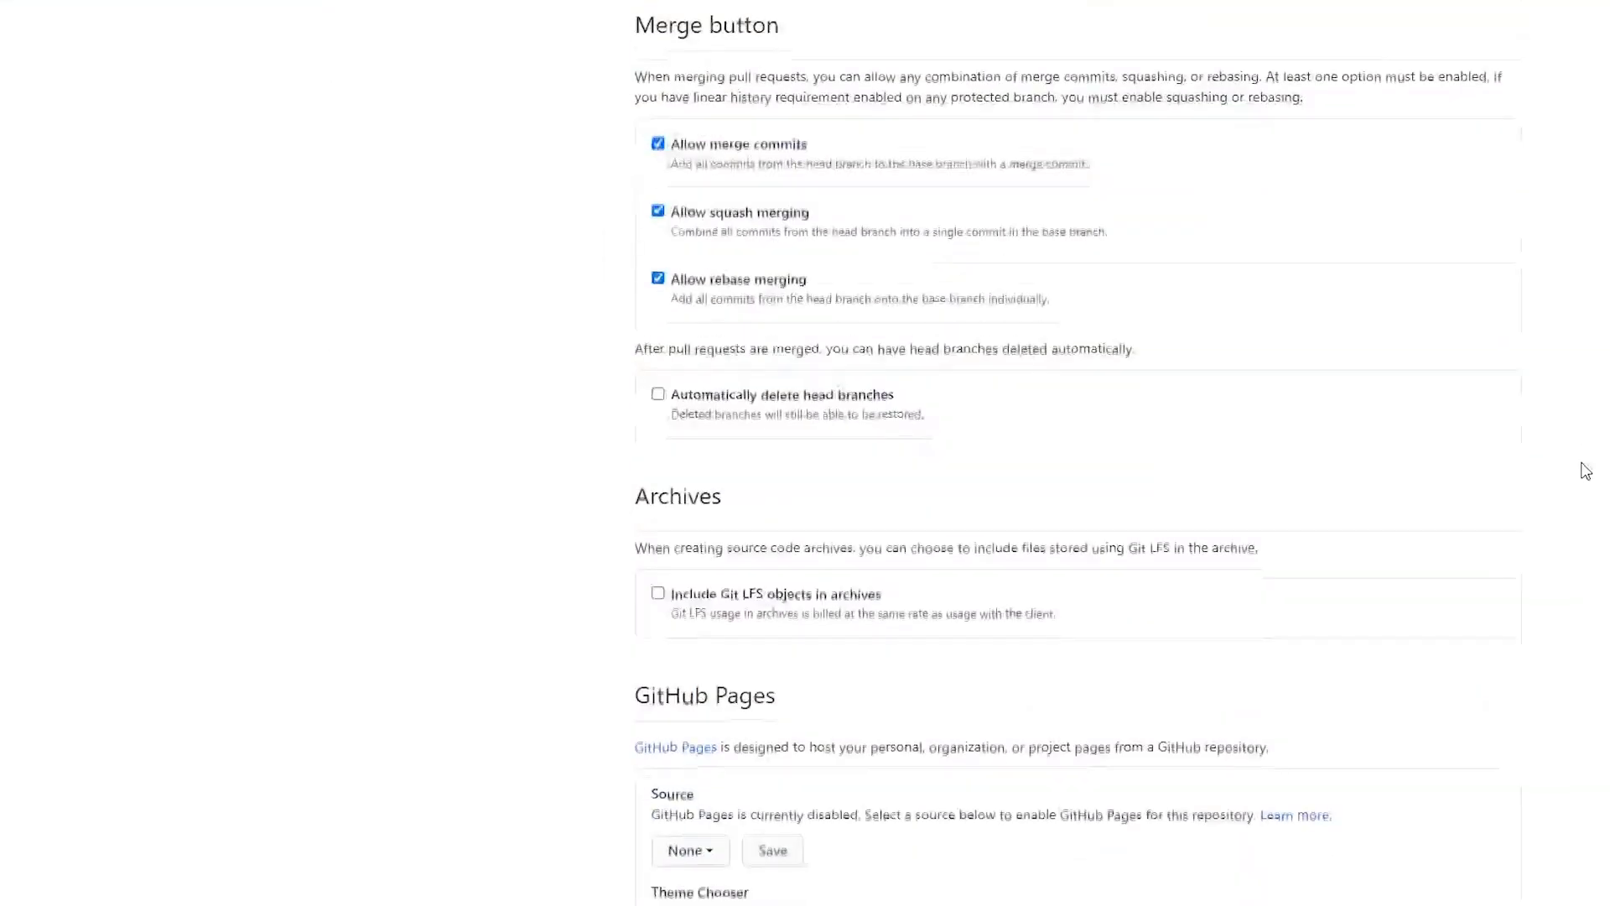
{"action": "scroll", "coordinate": [1584, 471], "scroll_direction": "down", "scroll_amount": 2}
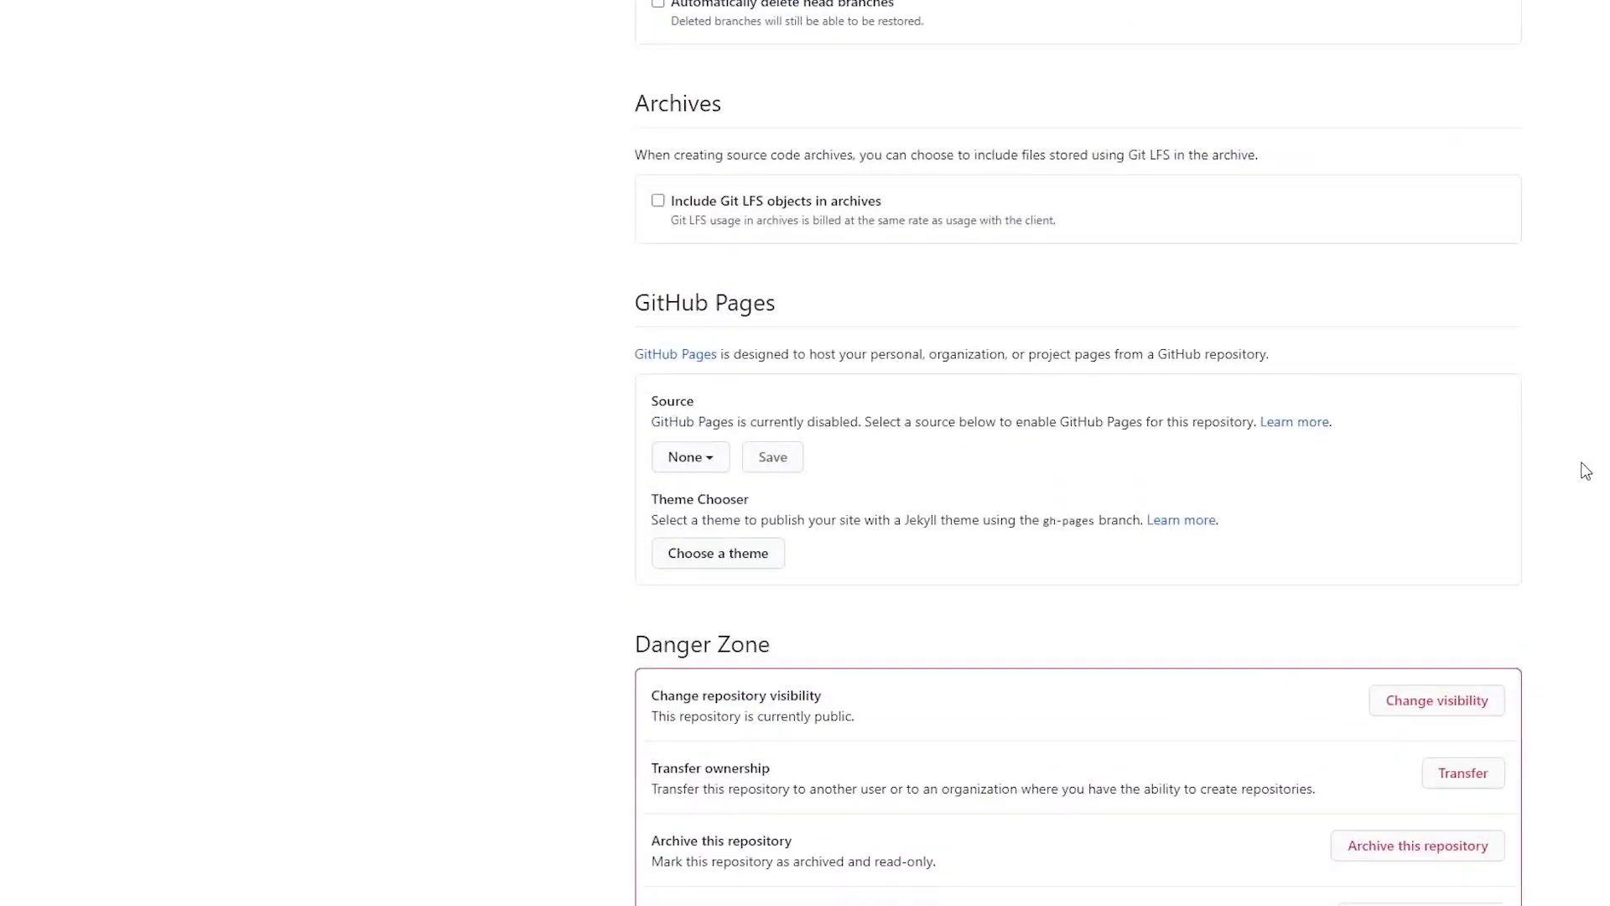
{"action": "scroll", "coordinate": [1584, 471], "scroll_direction": "down", "scroll_amount": 2}
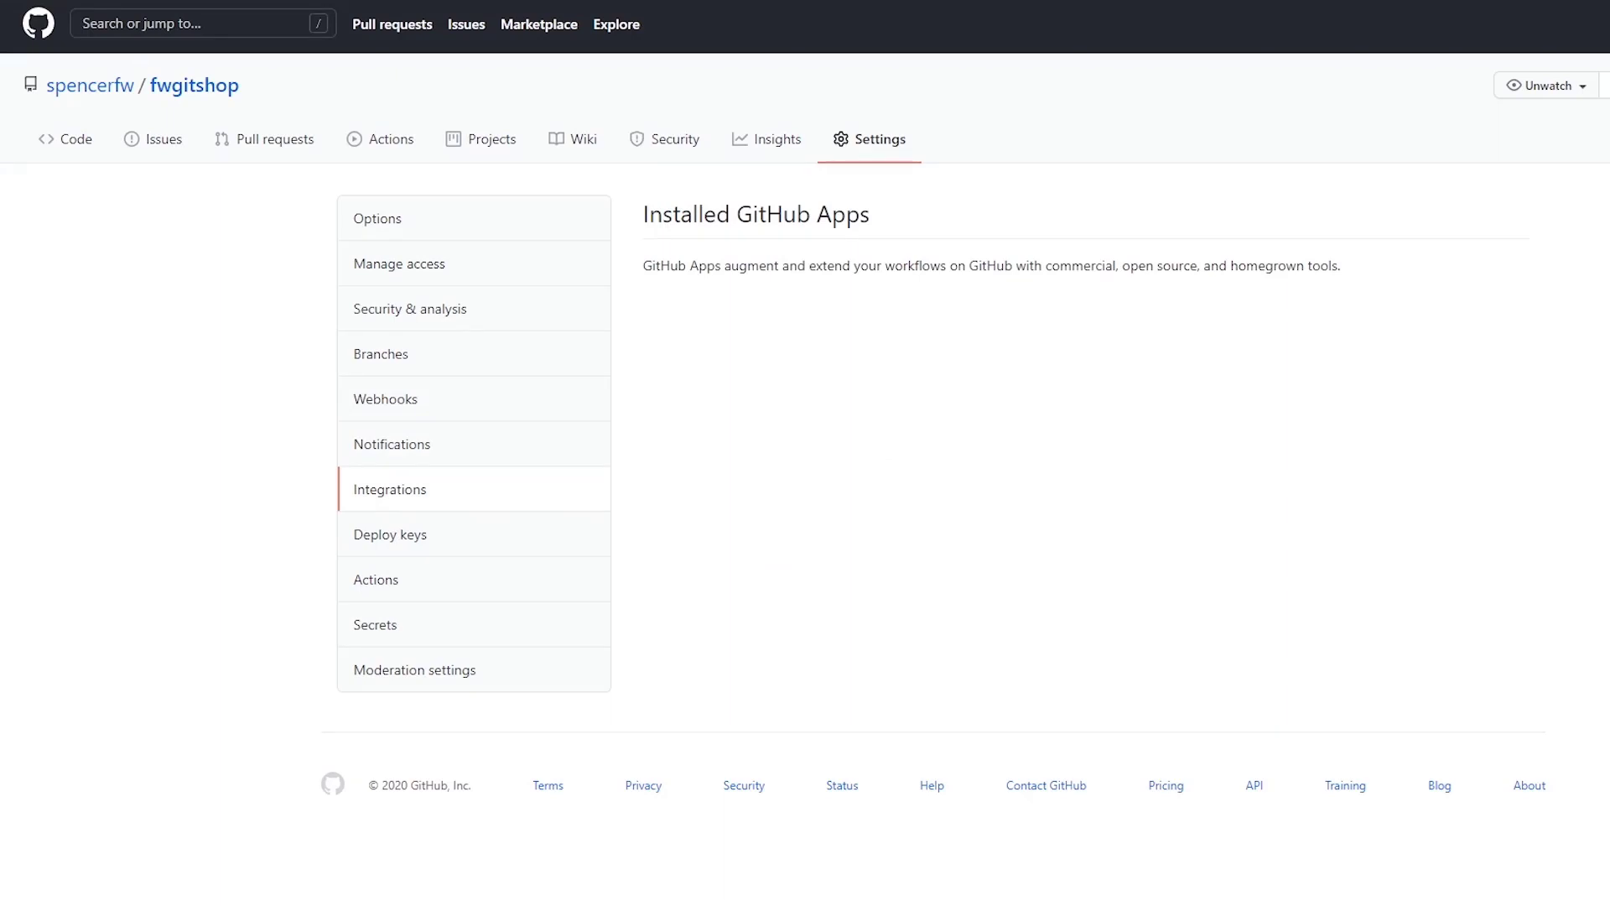
- Open Manage access in the fwgitshop Settings sidebar
{"action": "left_click", "coordinate": [399, 263]}
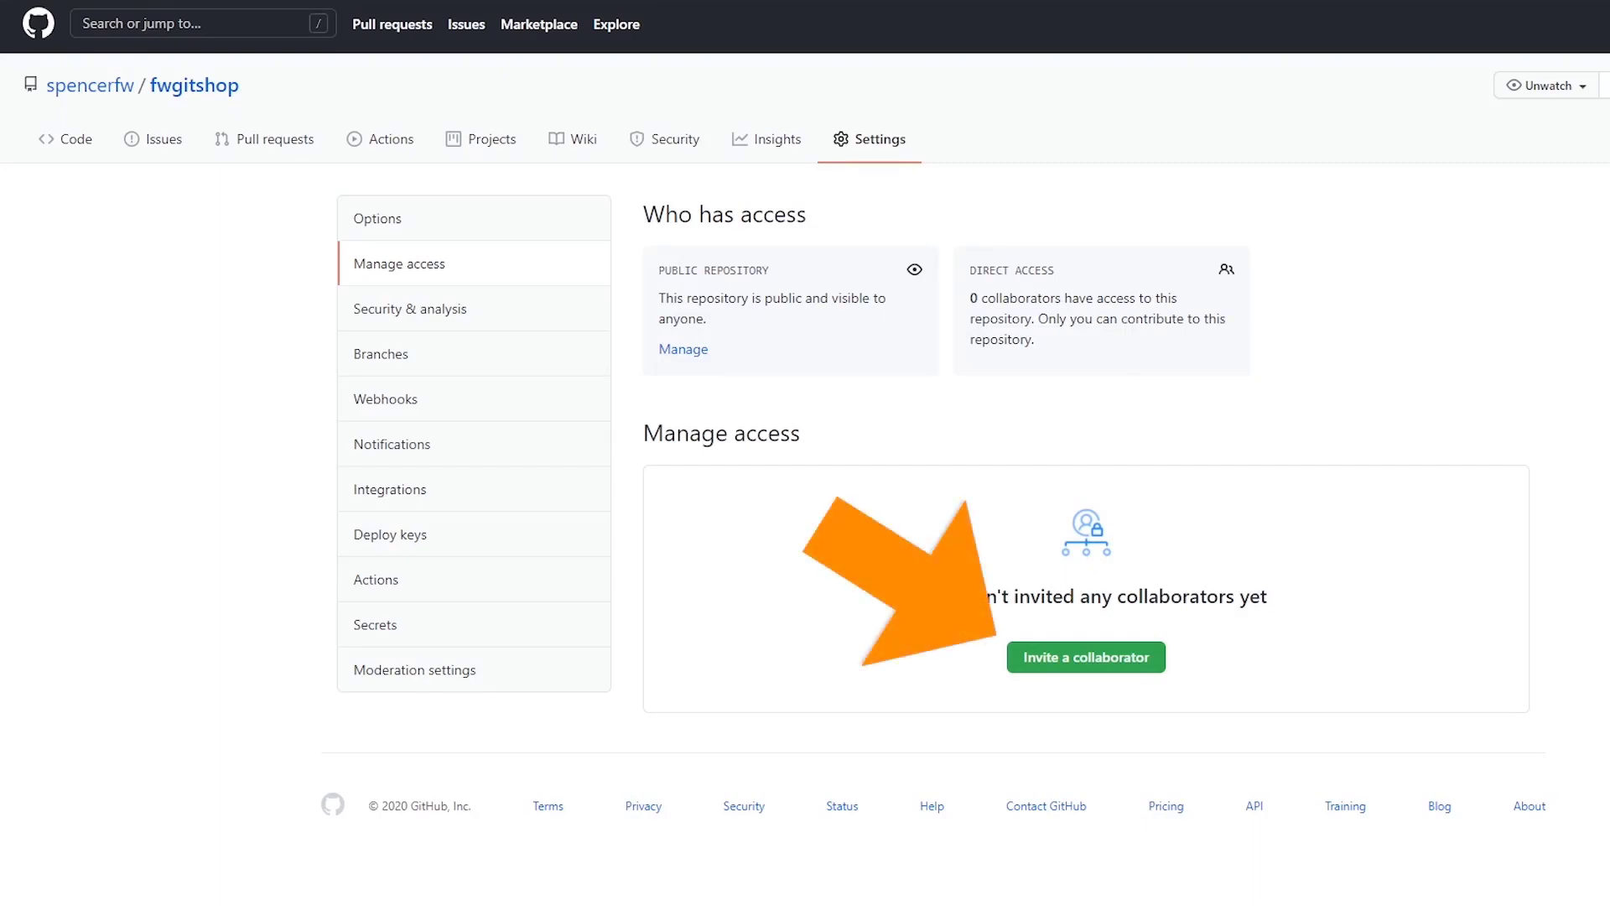
- Invite a collaborator to fwgitshop by searching their username and adding the matching user
{"action": "left_click", "coordinate": [1143, 658]}
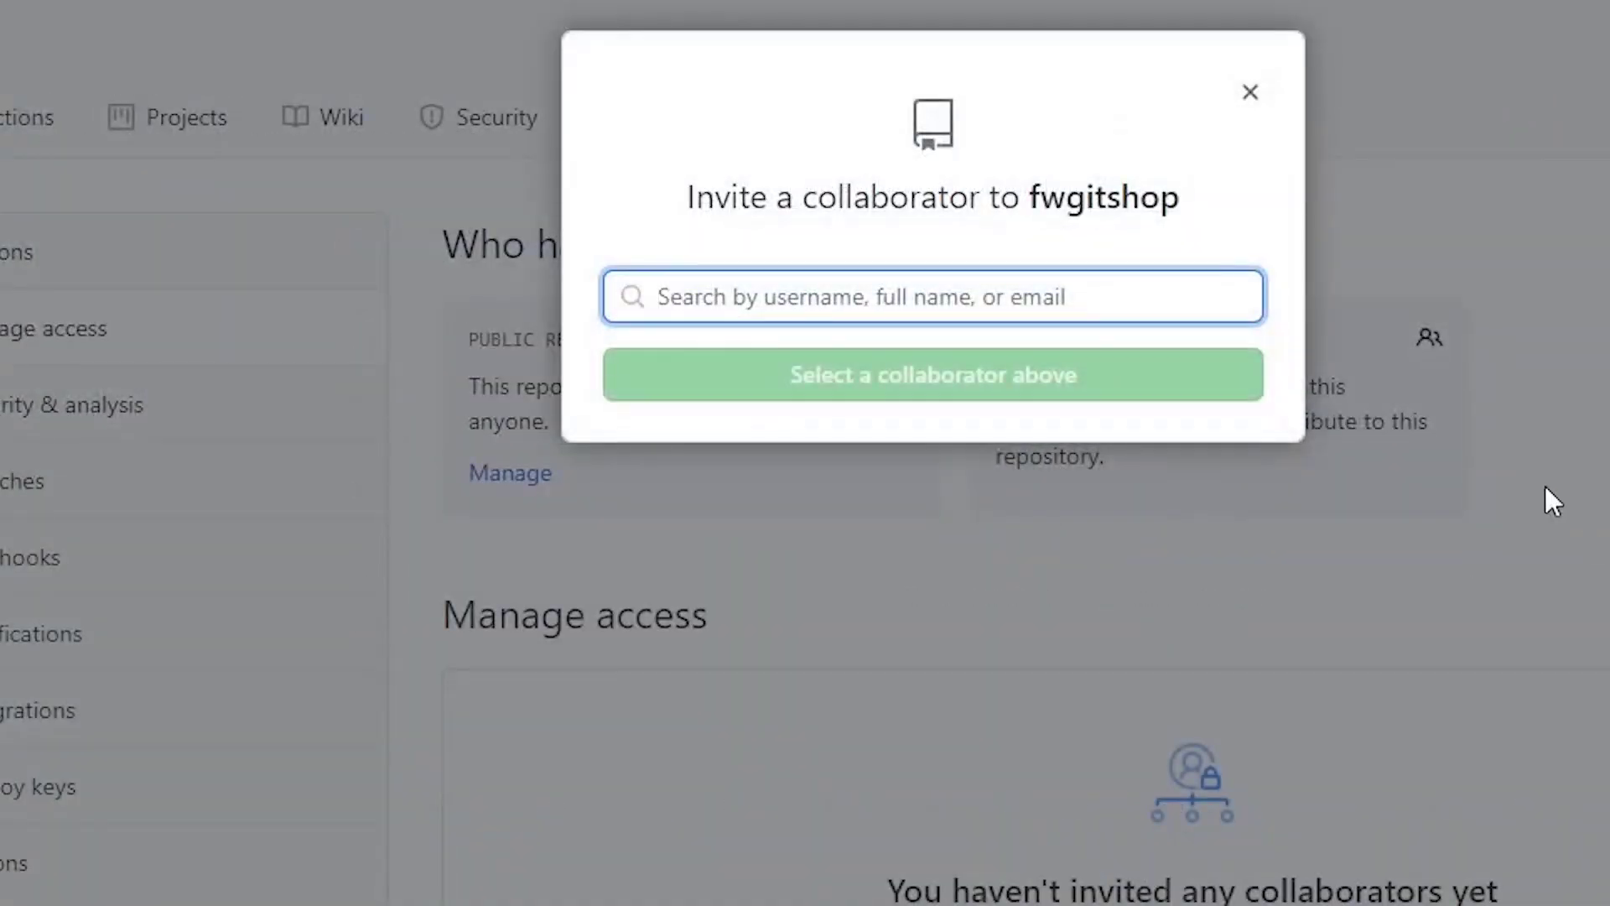
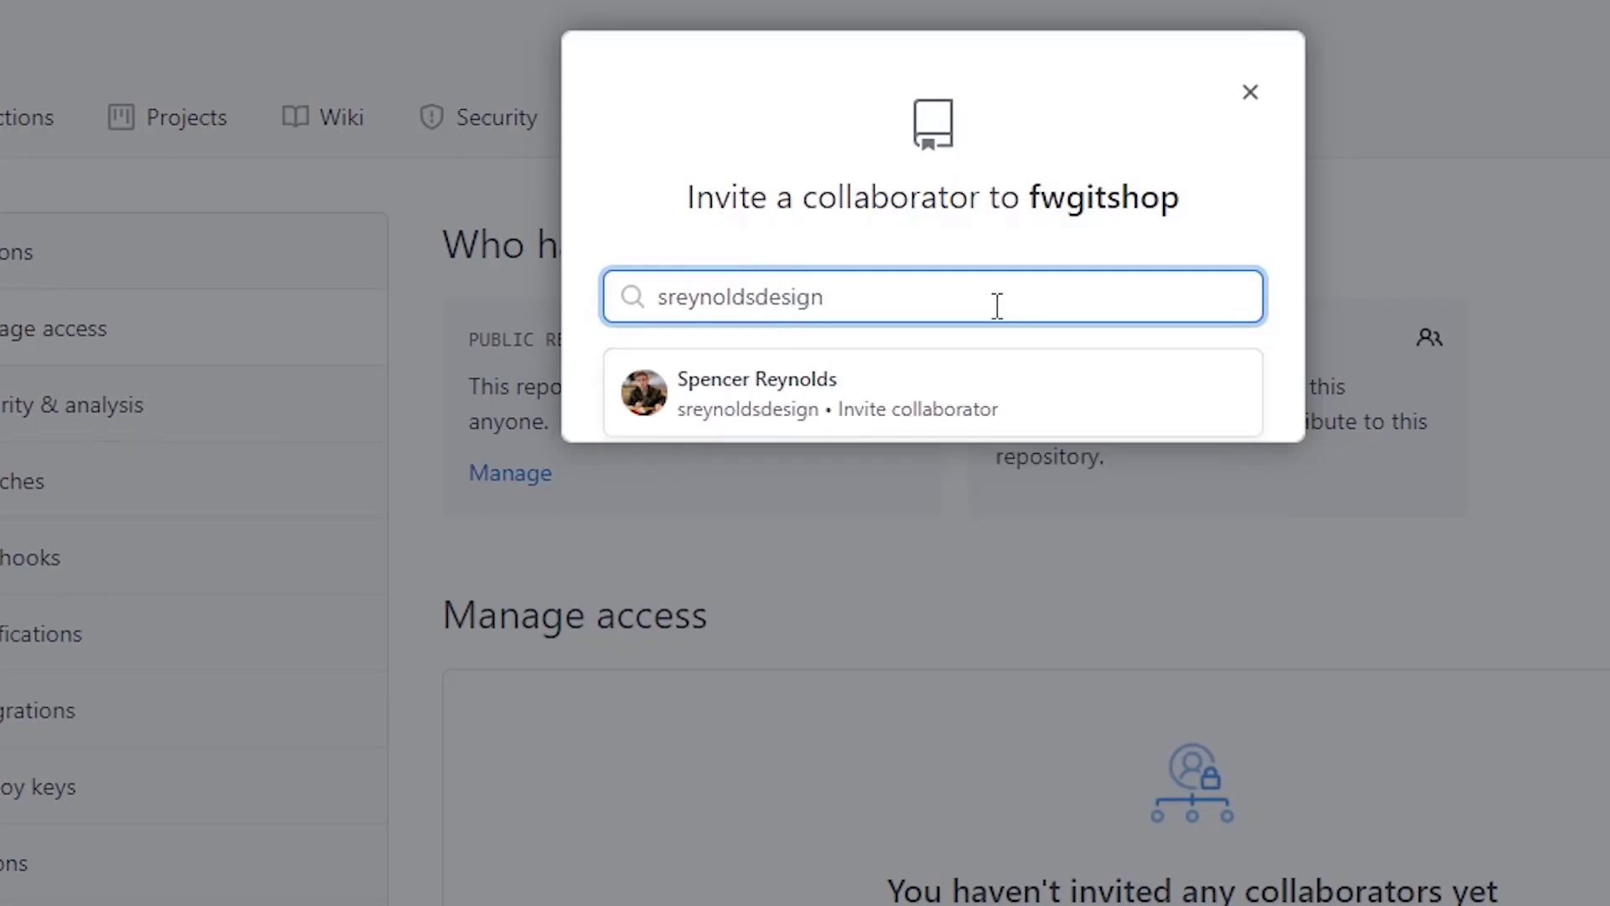
{"action": "left_click", "coordinate": [988, 411]}
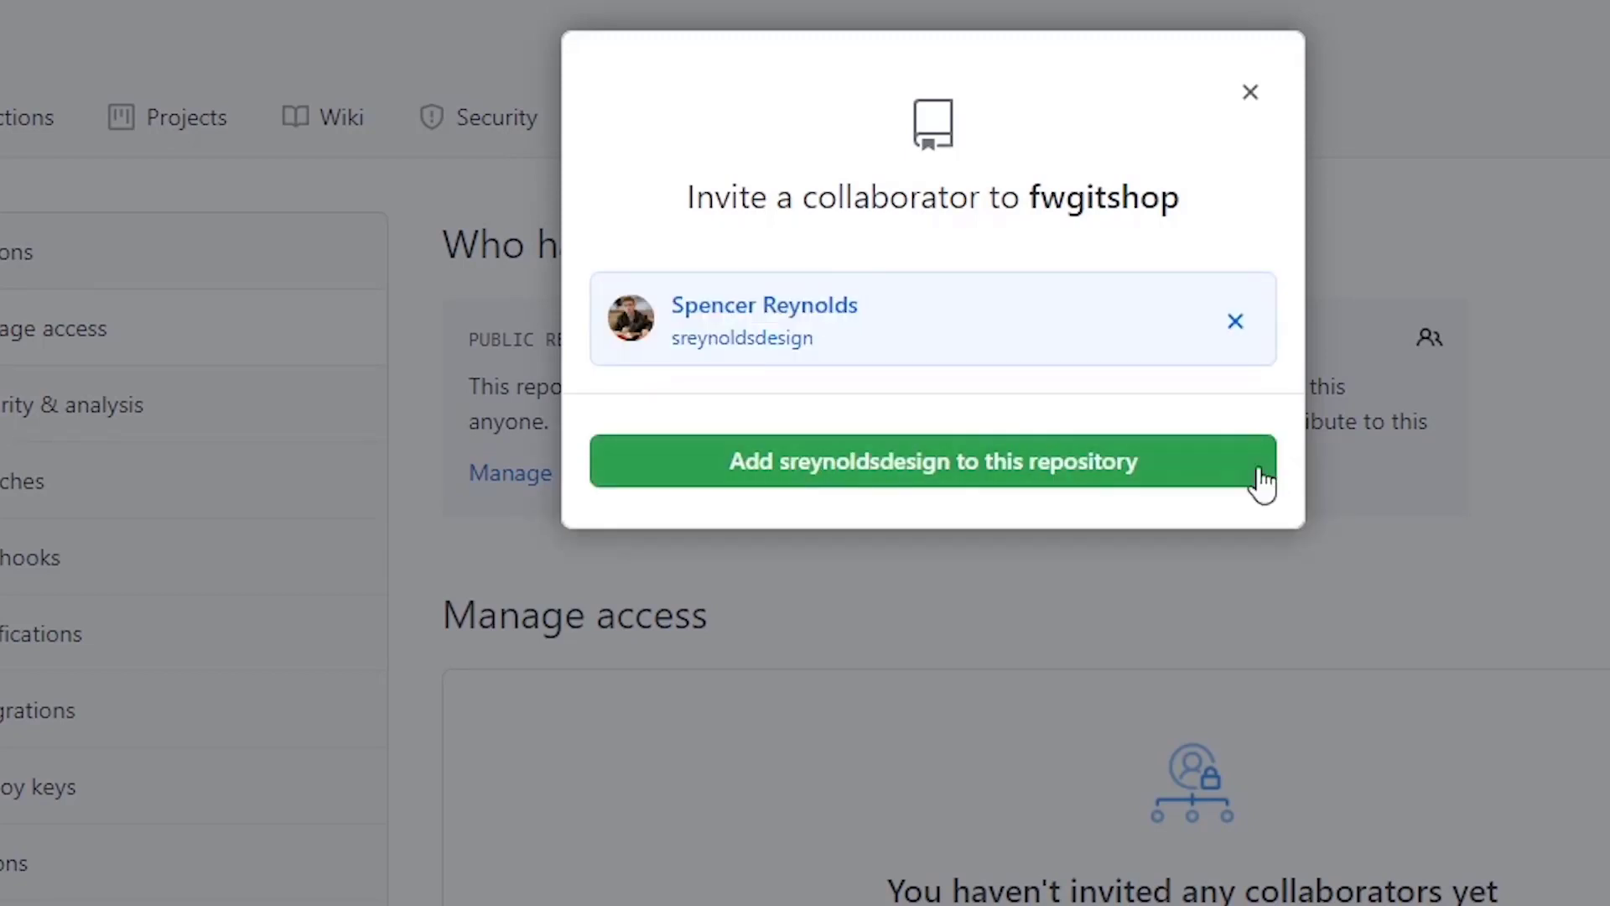
{"action": "left_click", "coordinate": [1233, 491]}
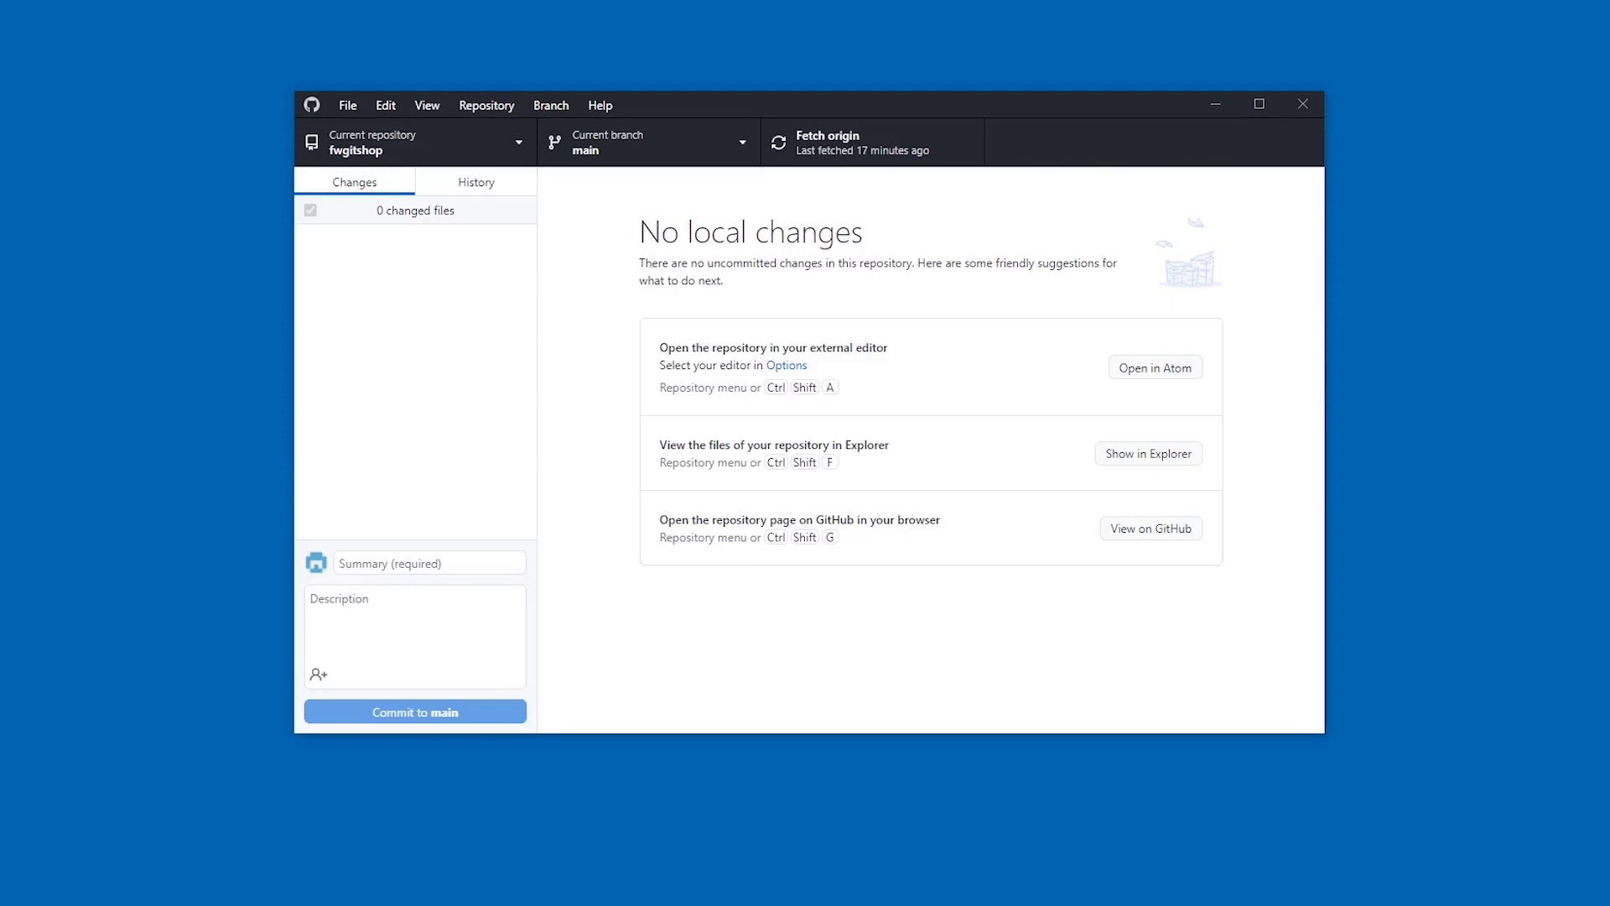
- Use Repository > Open in Command Prompt, then follow Install Git to the Set up Git guide
{"action": "left_click", "coordinate": [482, 104]}
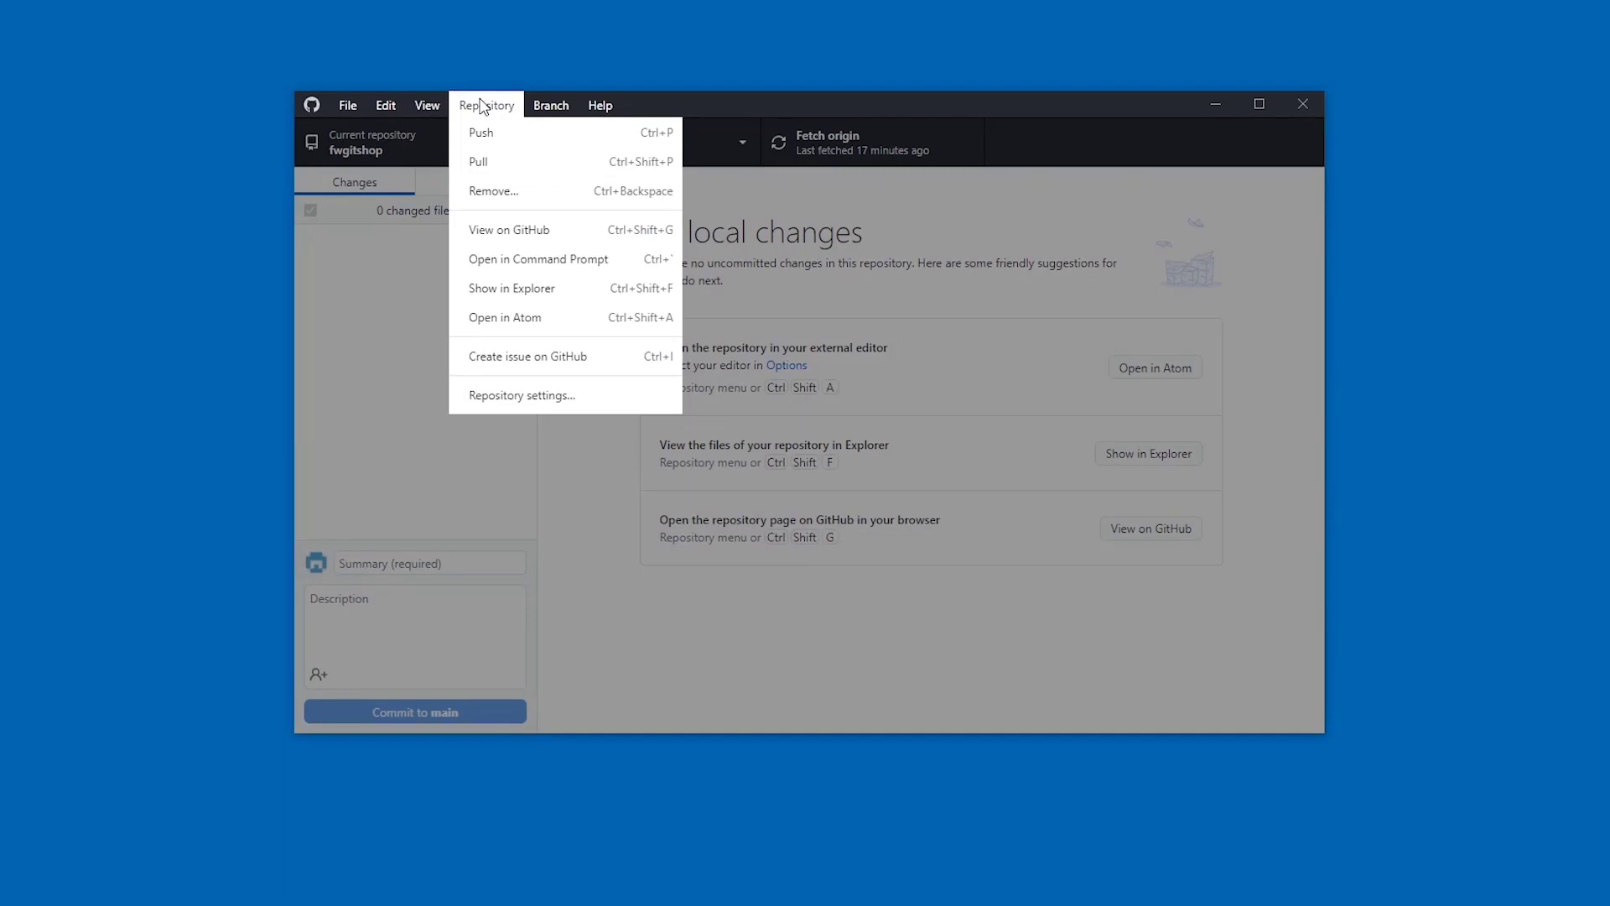
{"action": "left_click", "coordinate": [553, 259]}
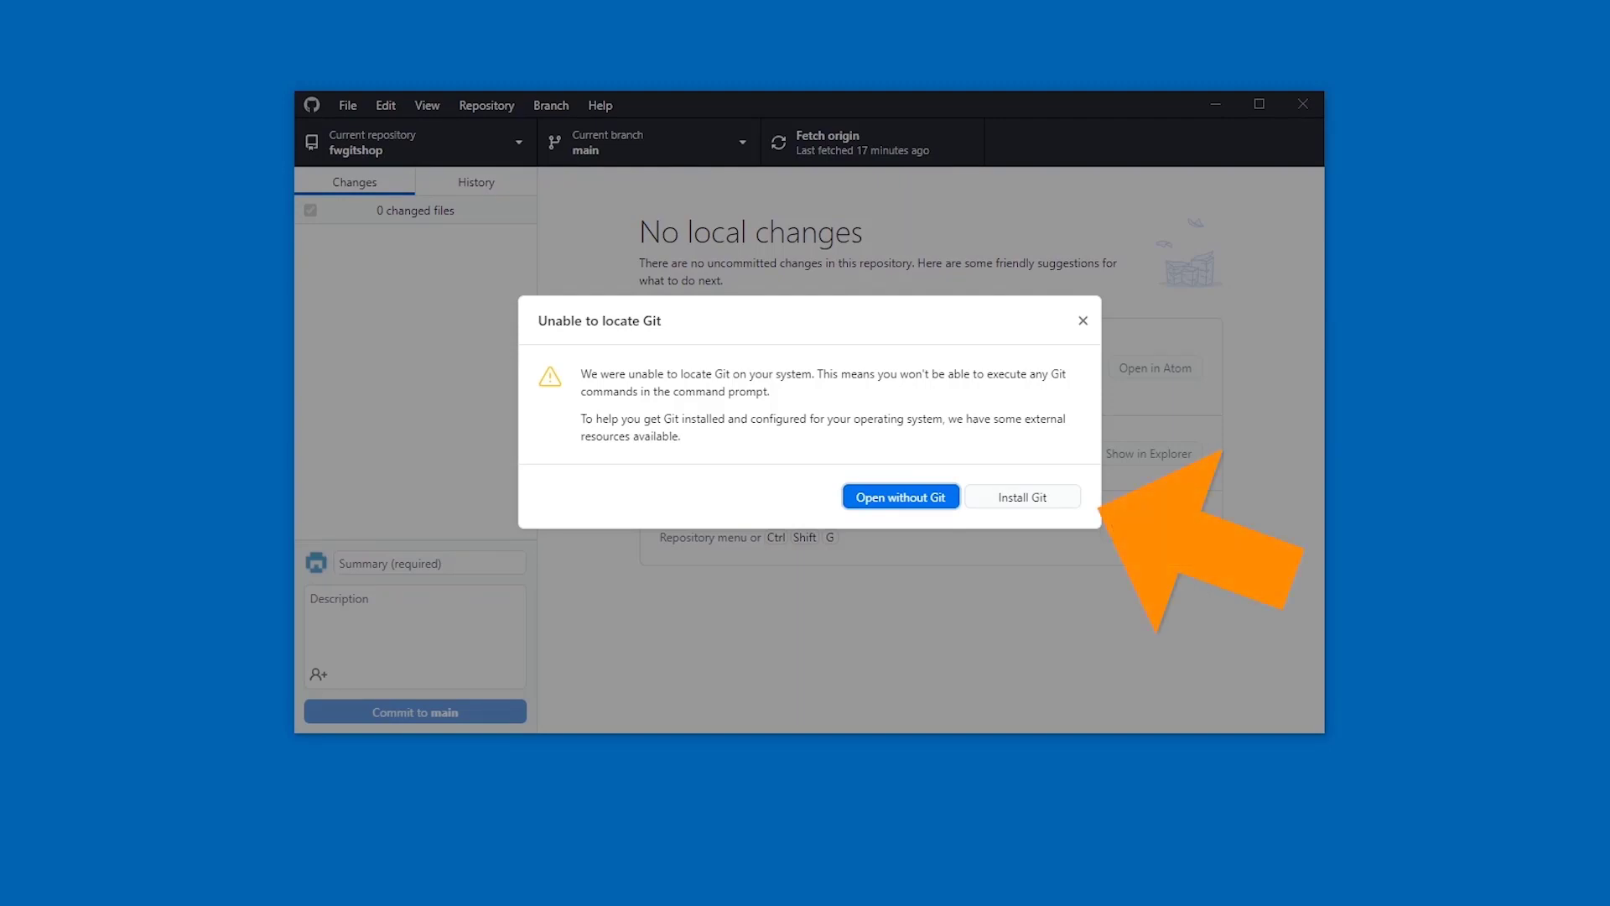
{"action": "left_click", "coordinate": [1039, 499]}
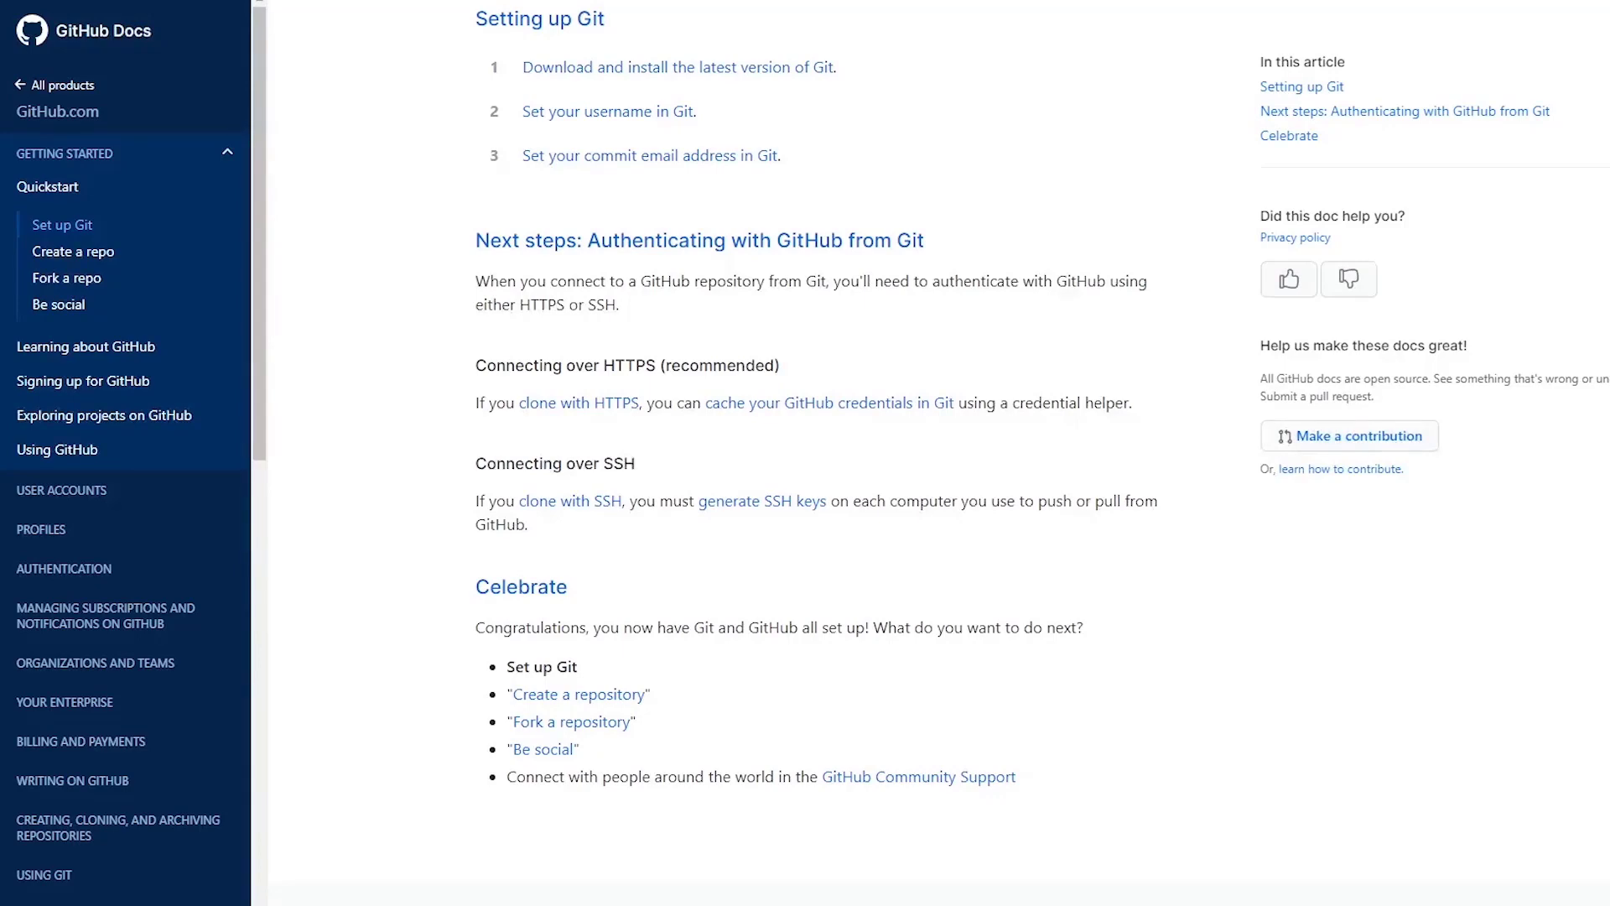
- Open the context menu on the Git download link to get Git 2.29.2 for Windows
{"action": "right_click", "coordinate": [824, 67]}
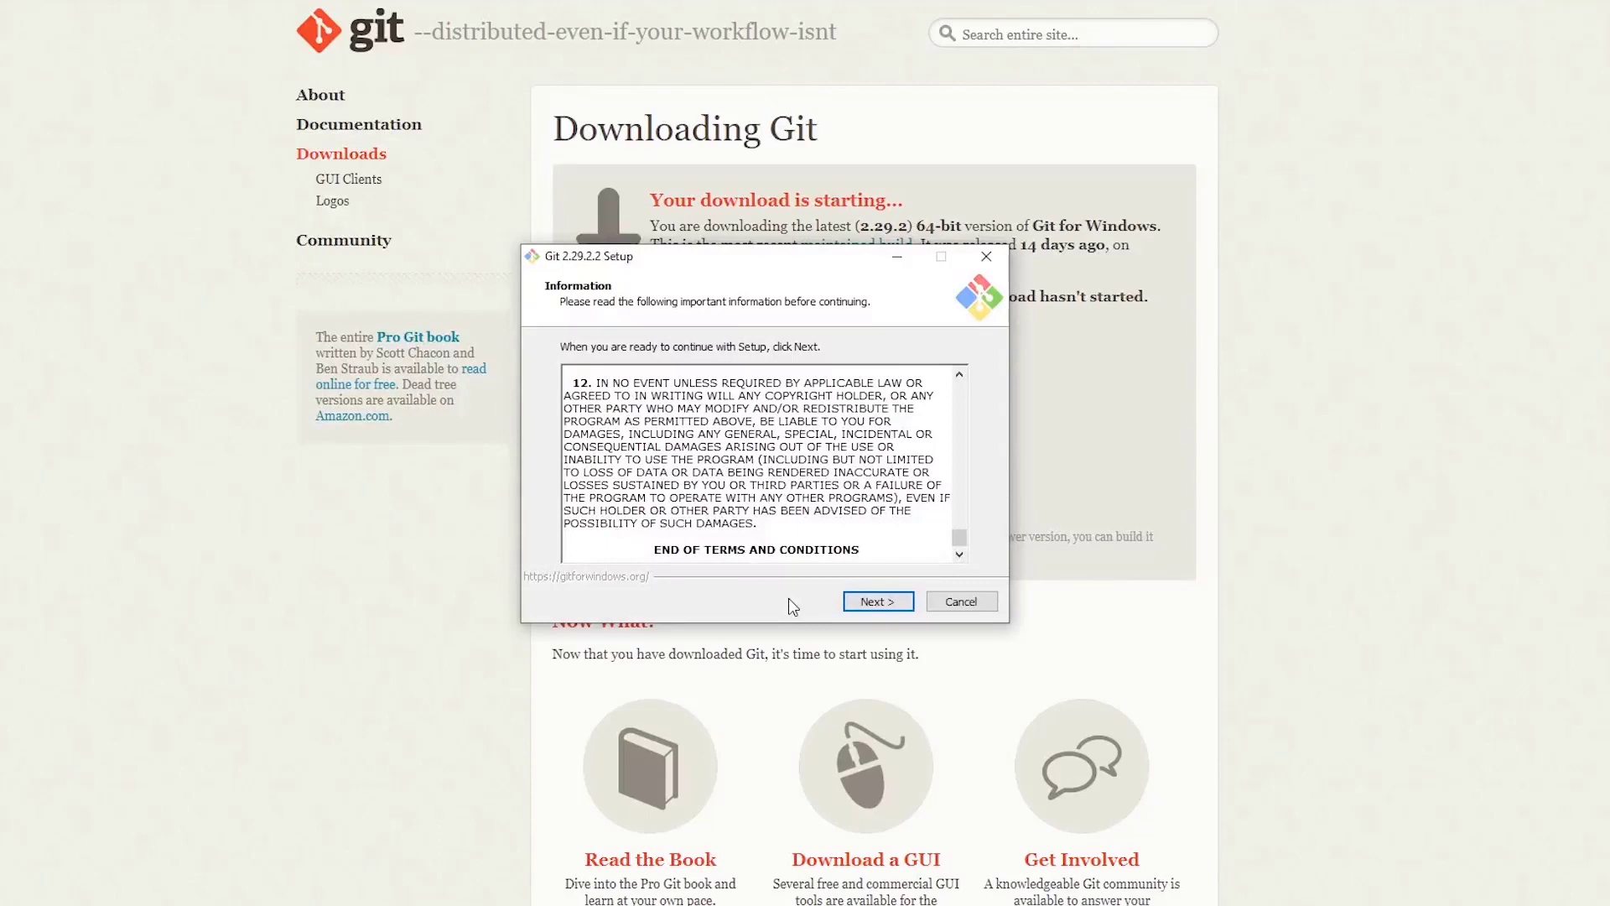
- Accept the license, install folder and Start Menu defaults, and choose Atom as Git's default editor
{"action": "left_click", "coordinate": [870, 603]}
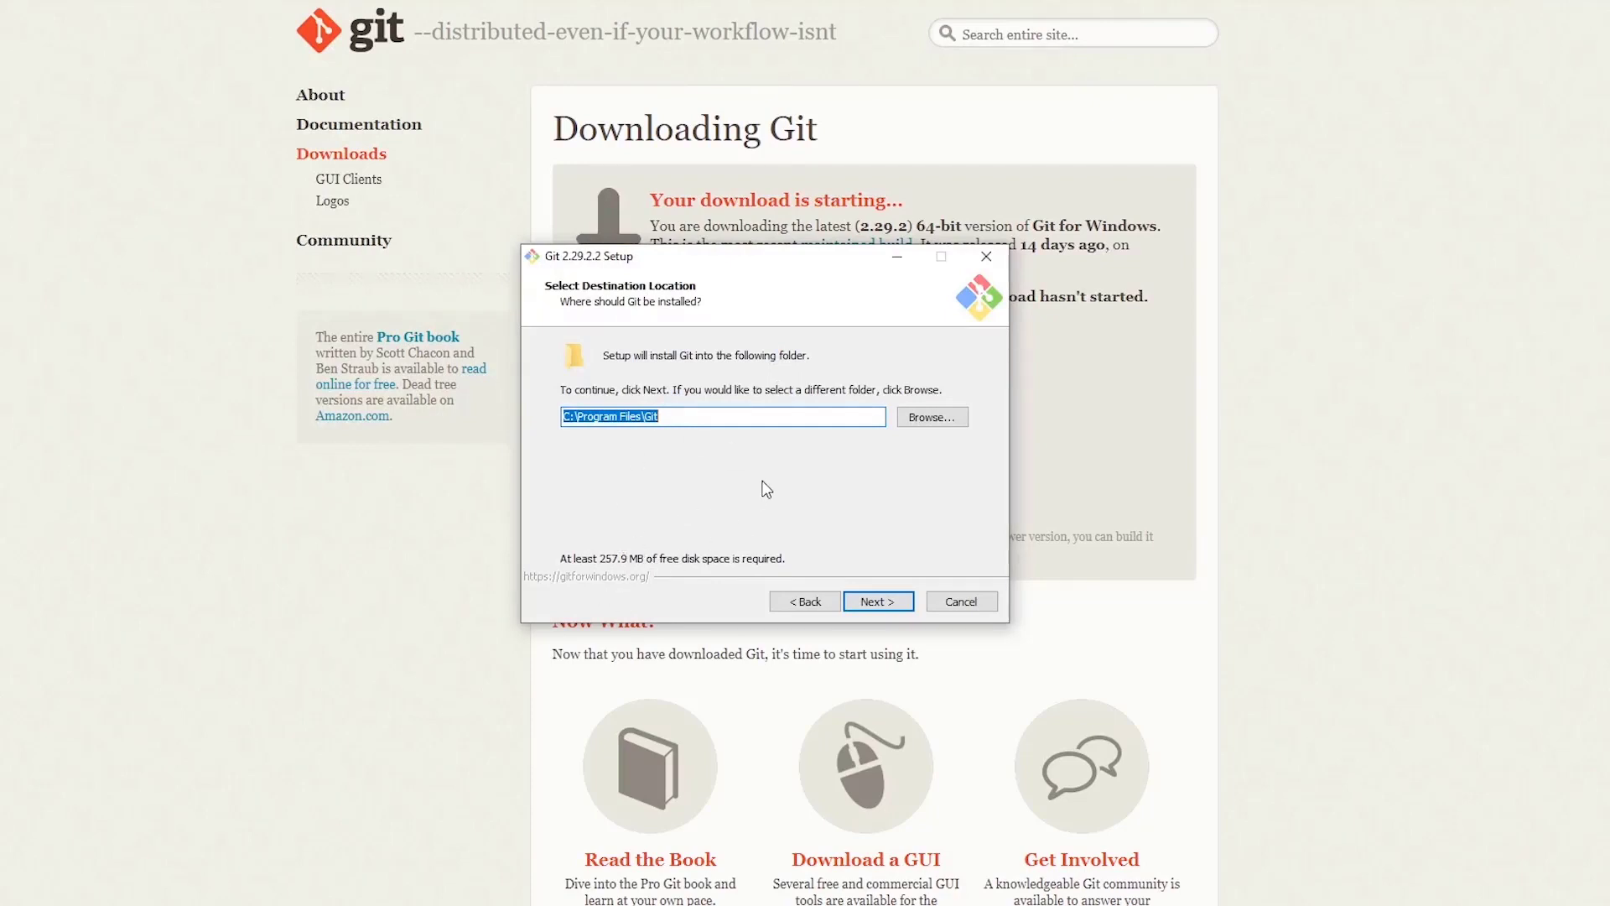
{"action": "left_click", "coordinate": [878, 601]}
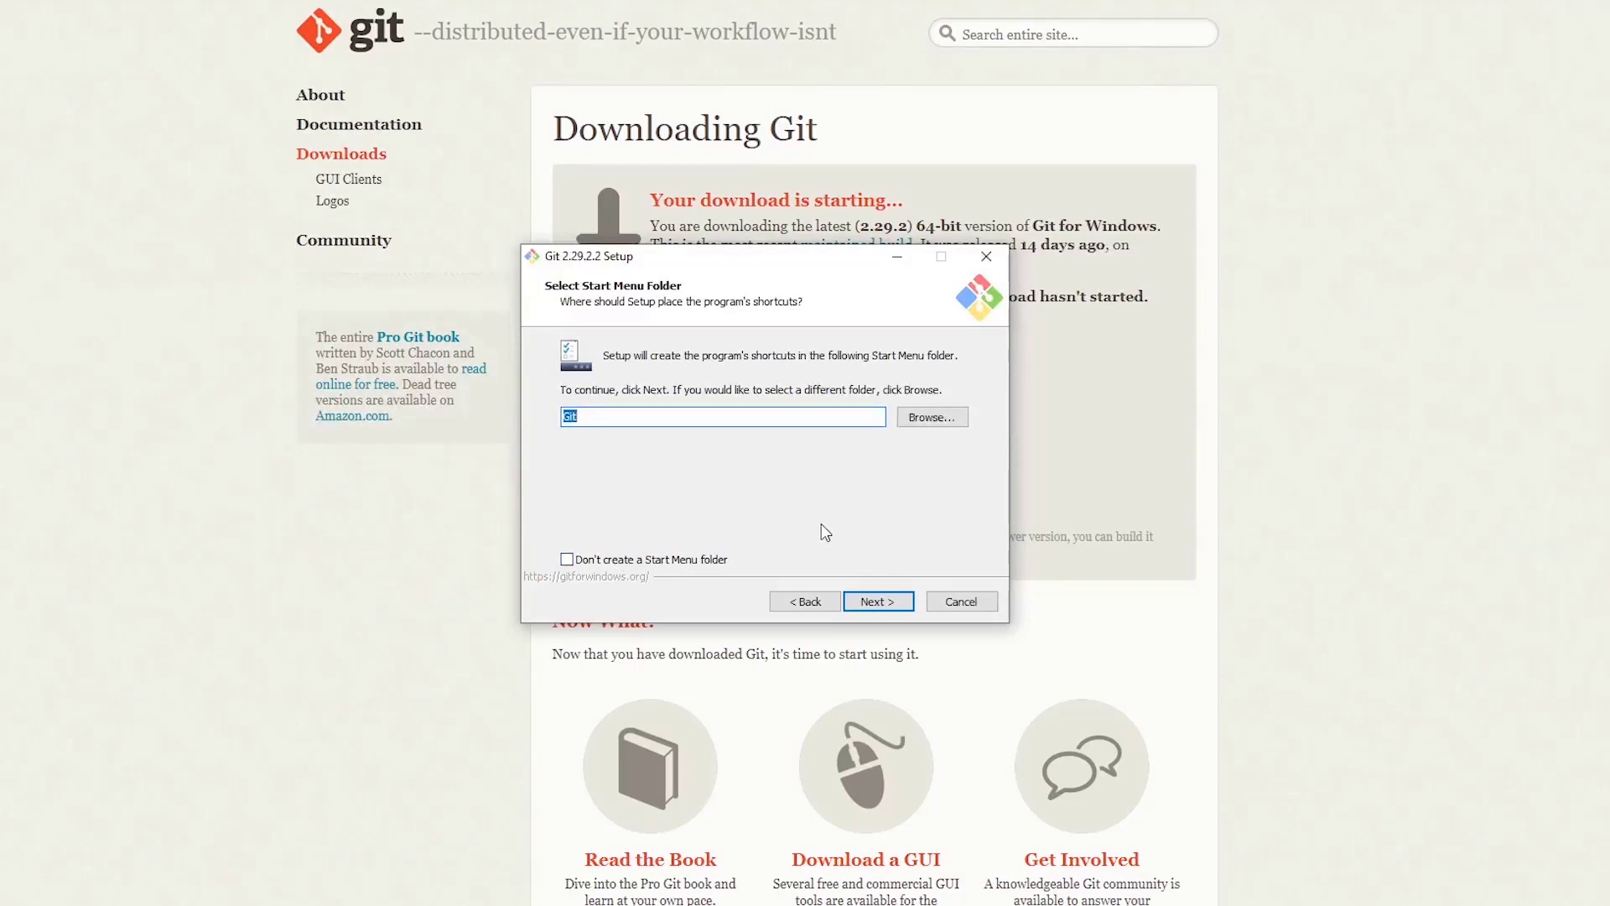
{"action": "left_click", "coordinate": [878, 603]}
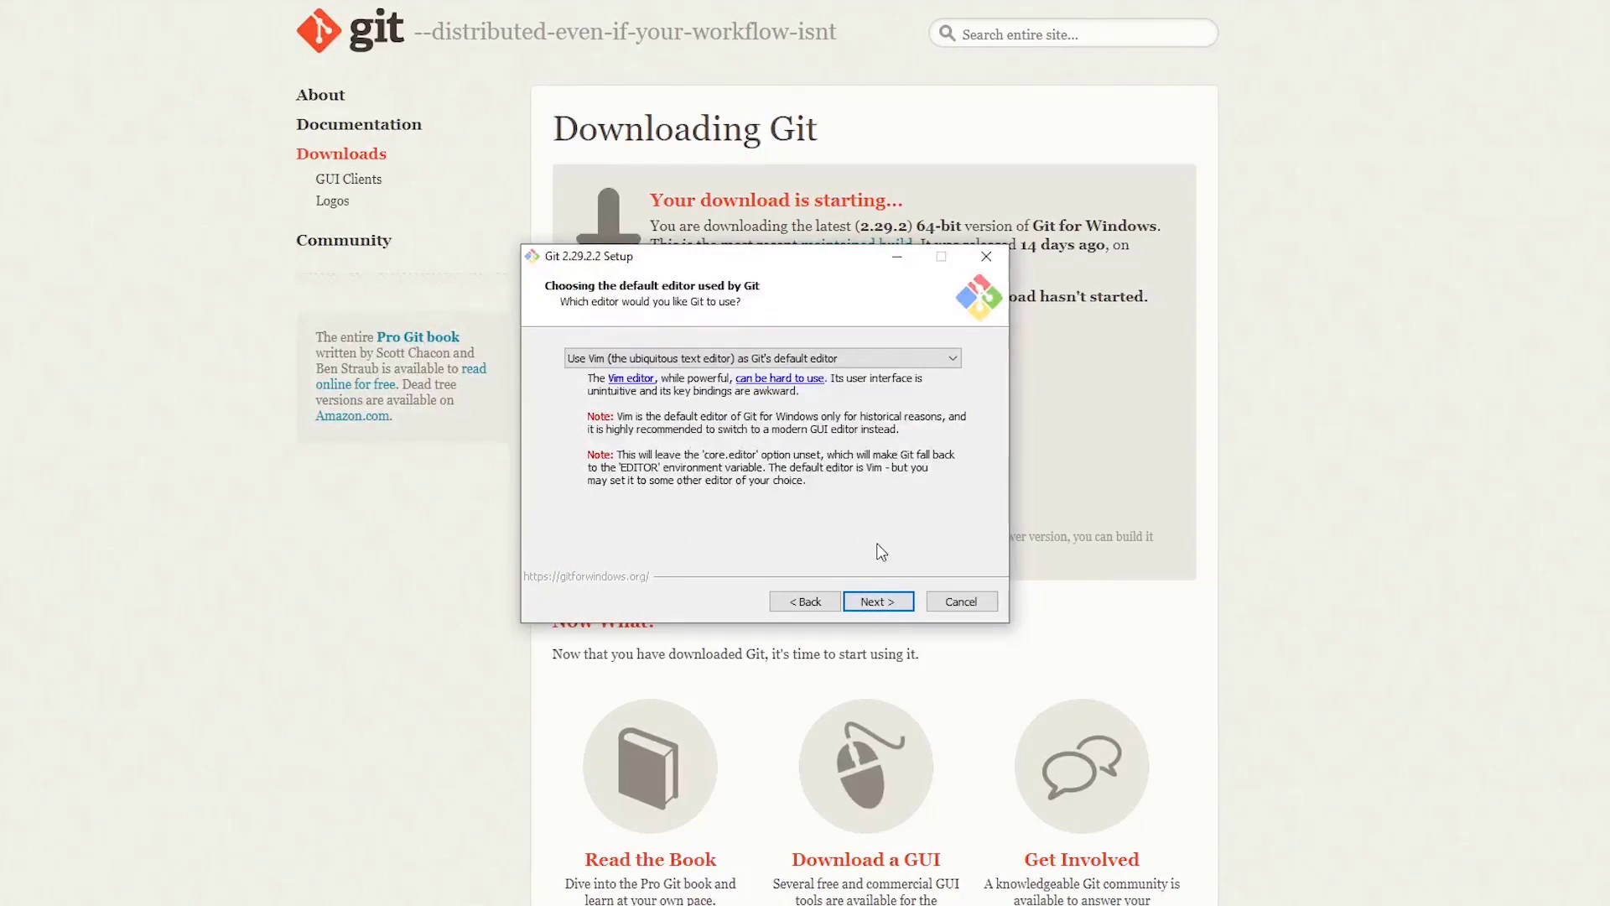
{"action": "left_click", "coordinate": [788, 359]}
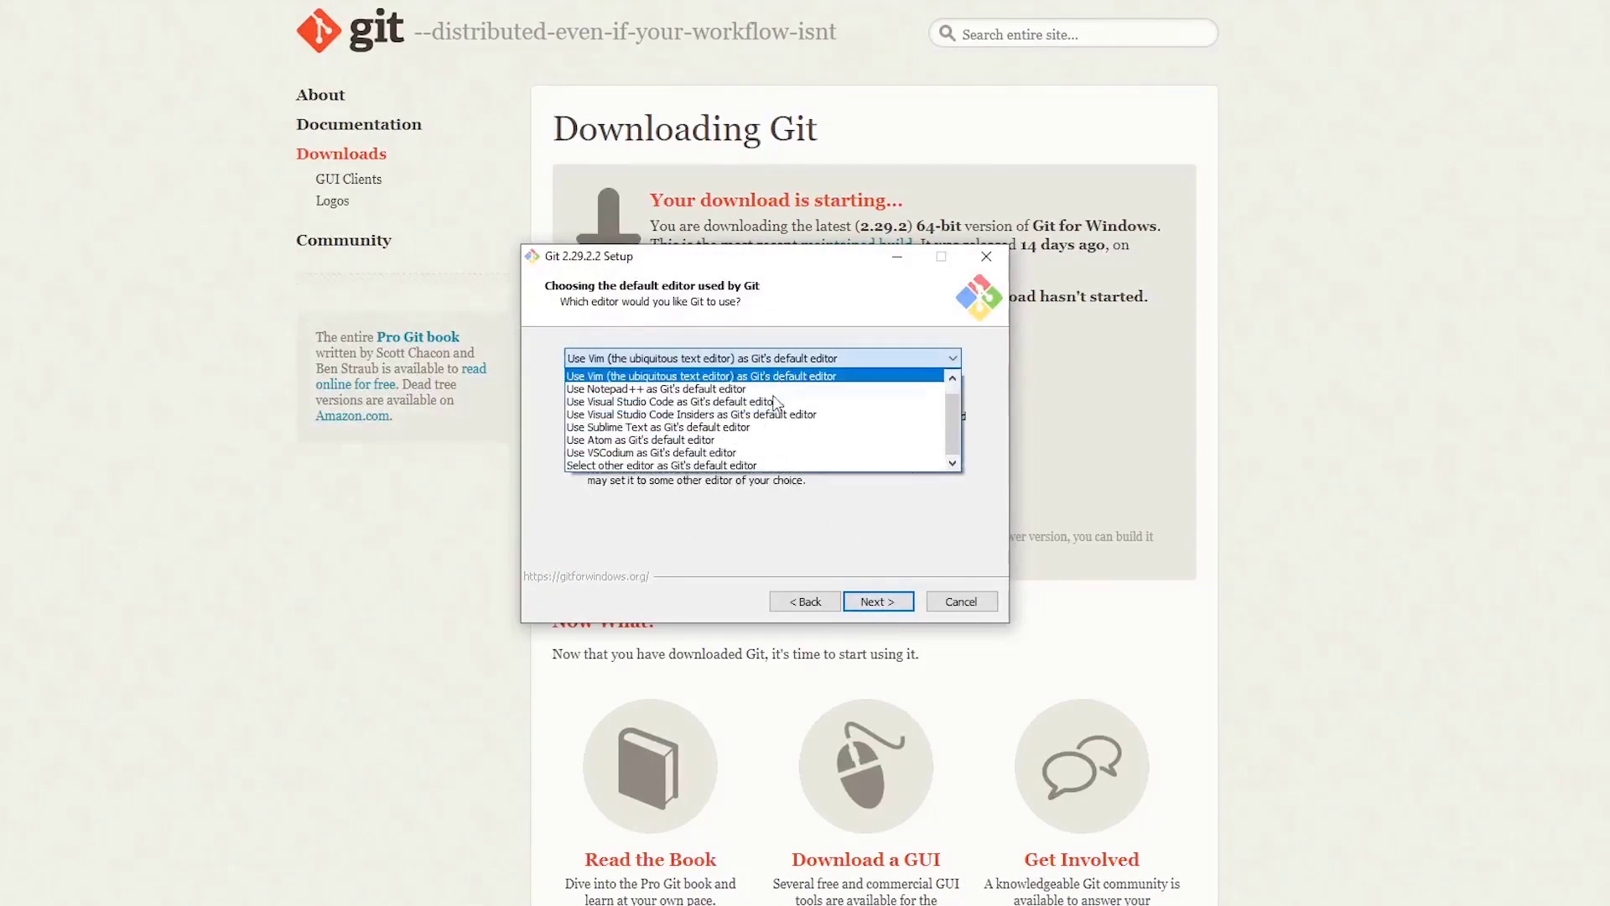
{"action": "left_click", "coordinate": [720, 441]}
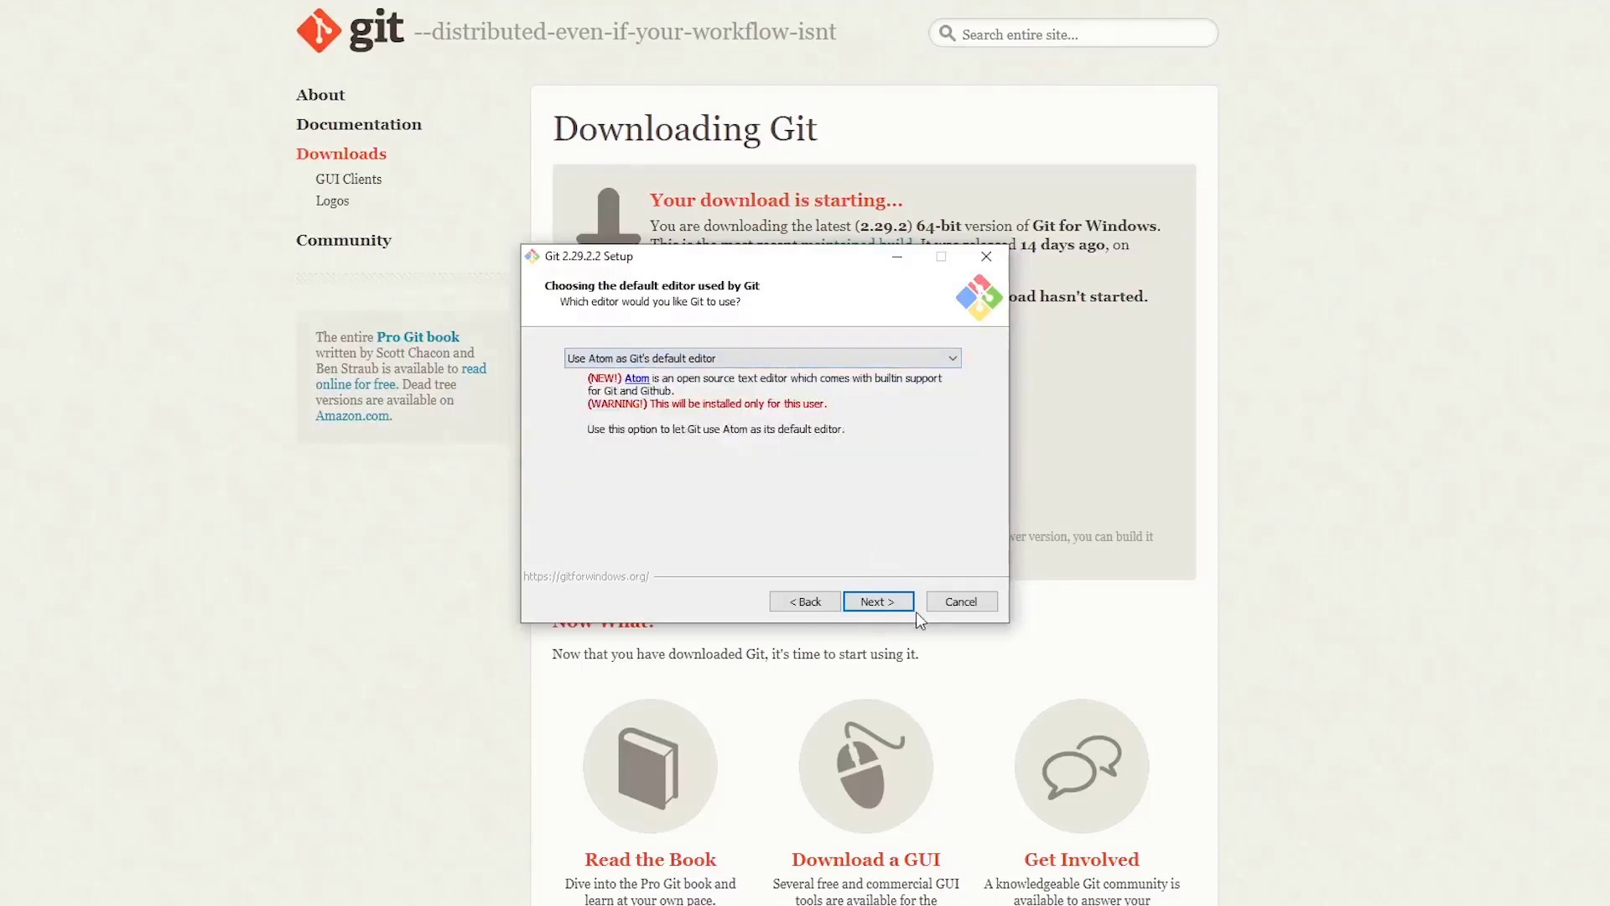
{"action": "left_click", "coordinate": [894, 603]}
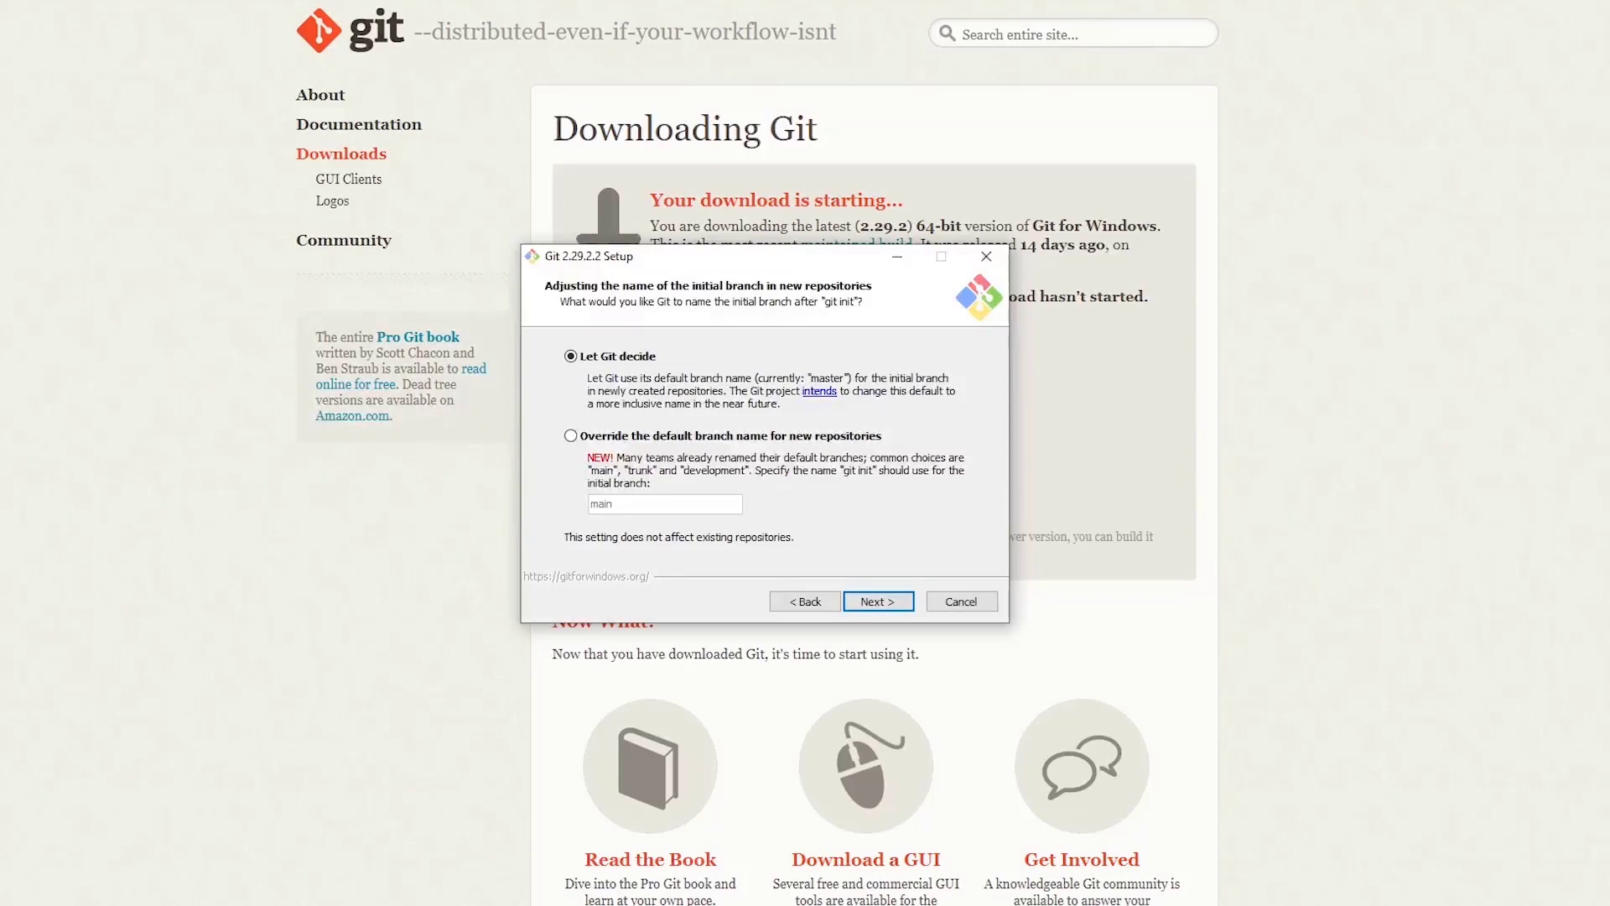
- Keep the default branch name, PATH, OpenSSL, line-ending, MinTTY and credential options, then install
{"action": "key", "text": "Return"}
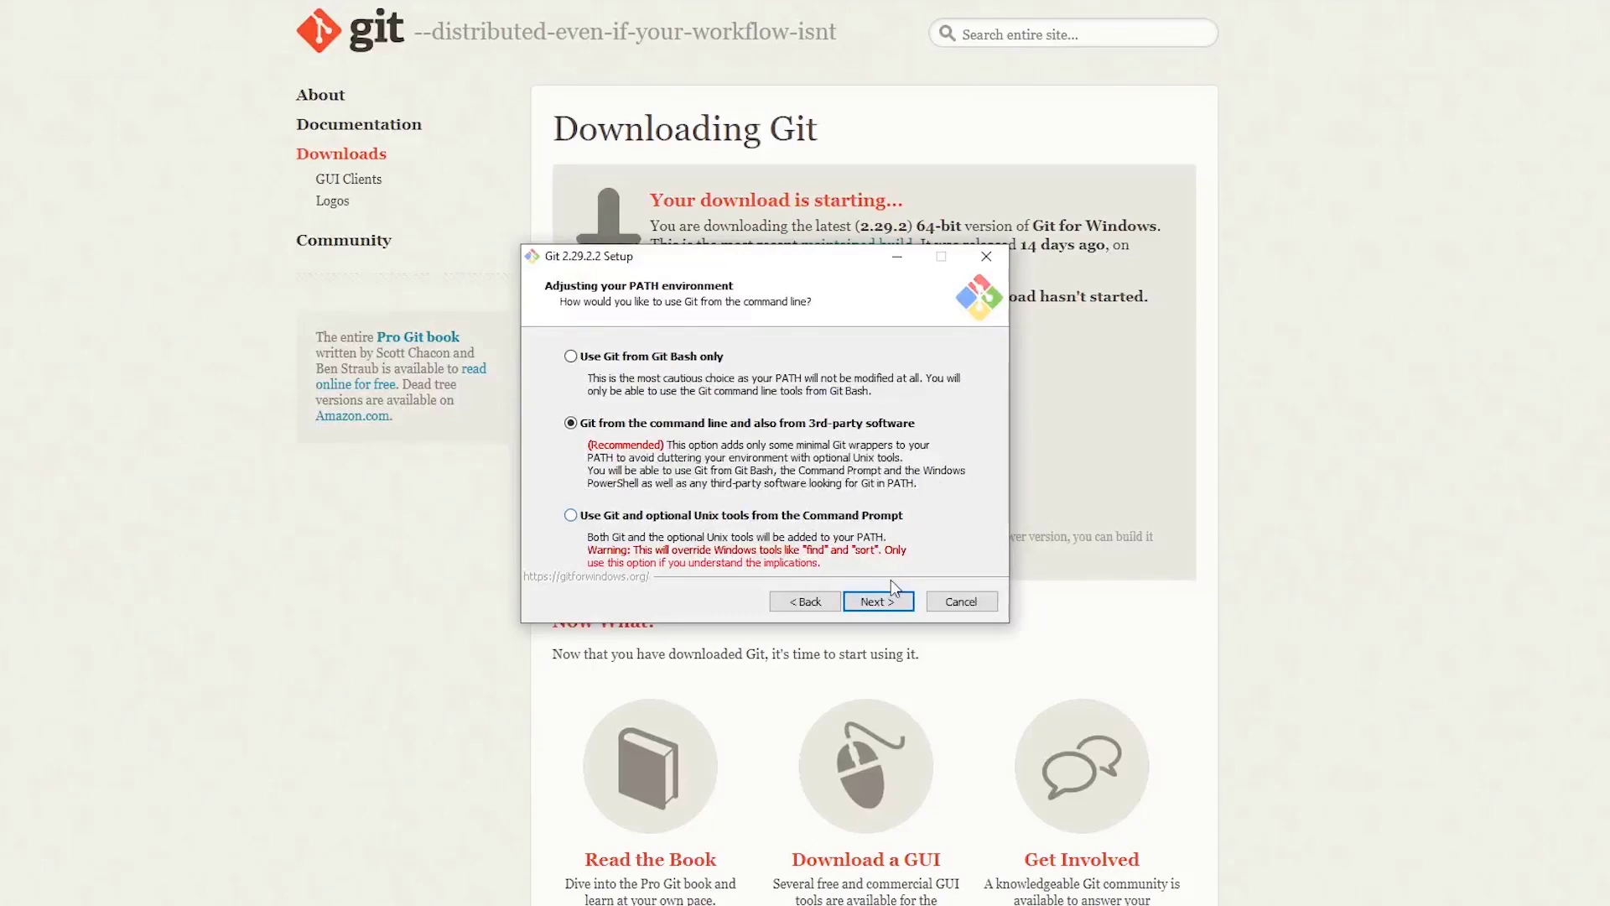
{"action": "left_click", "coordinate": [873, 610]}
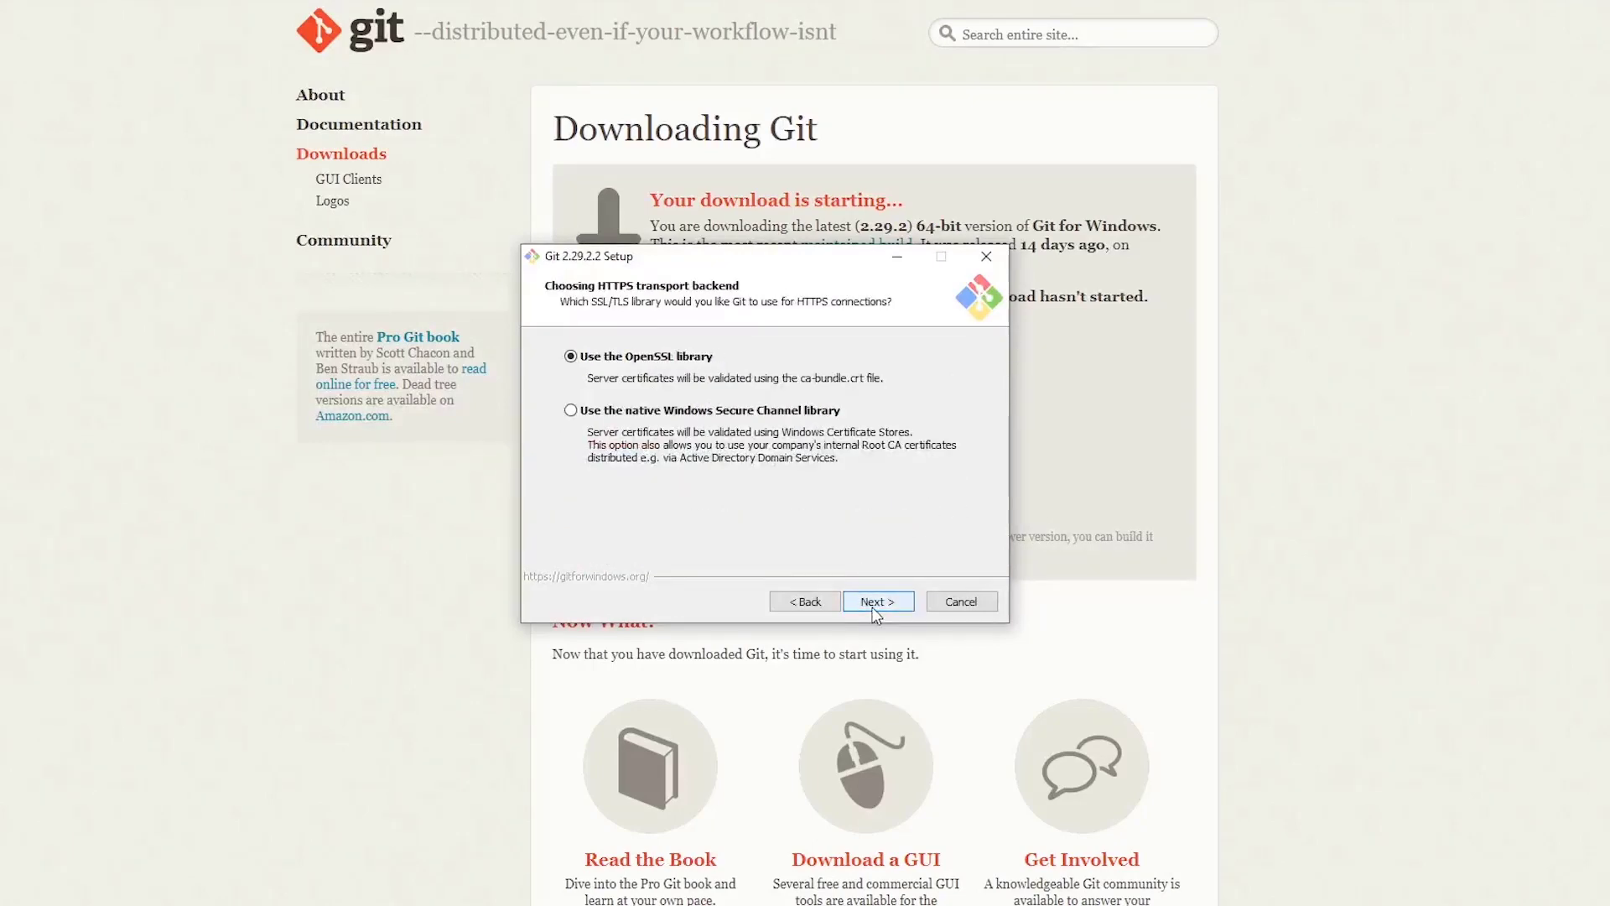
{"action": "left_click", "coordinate": [874, 613]}
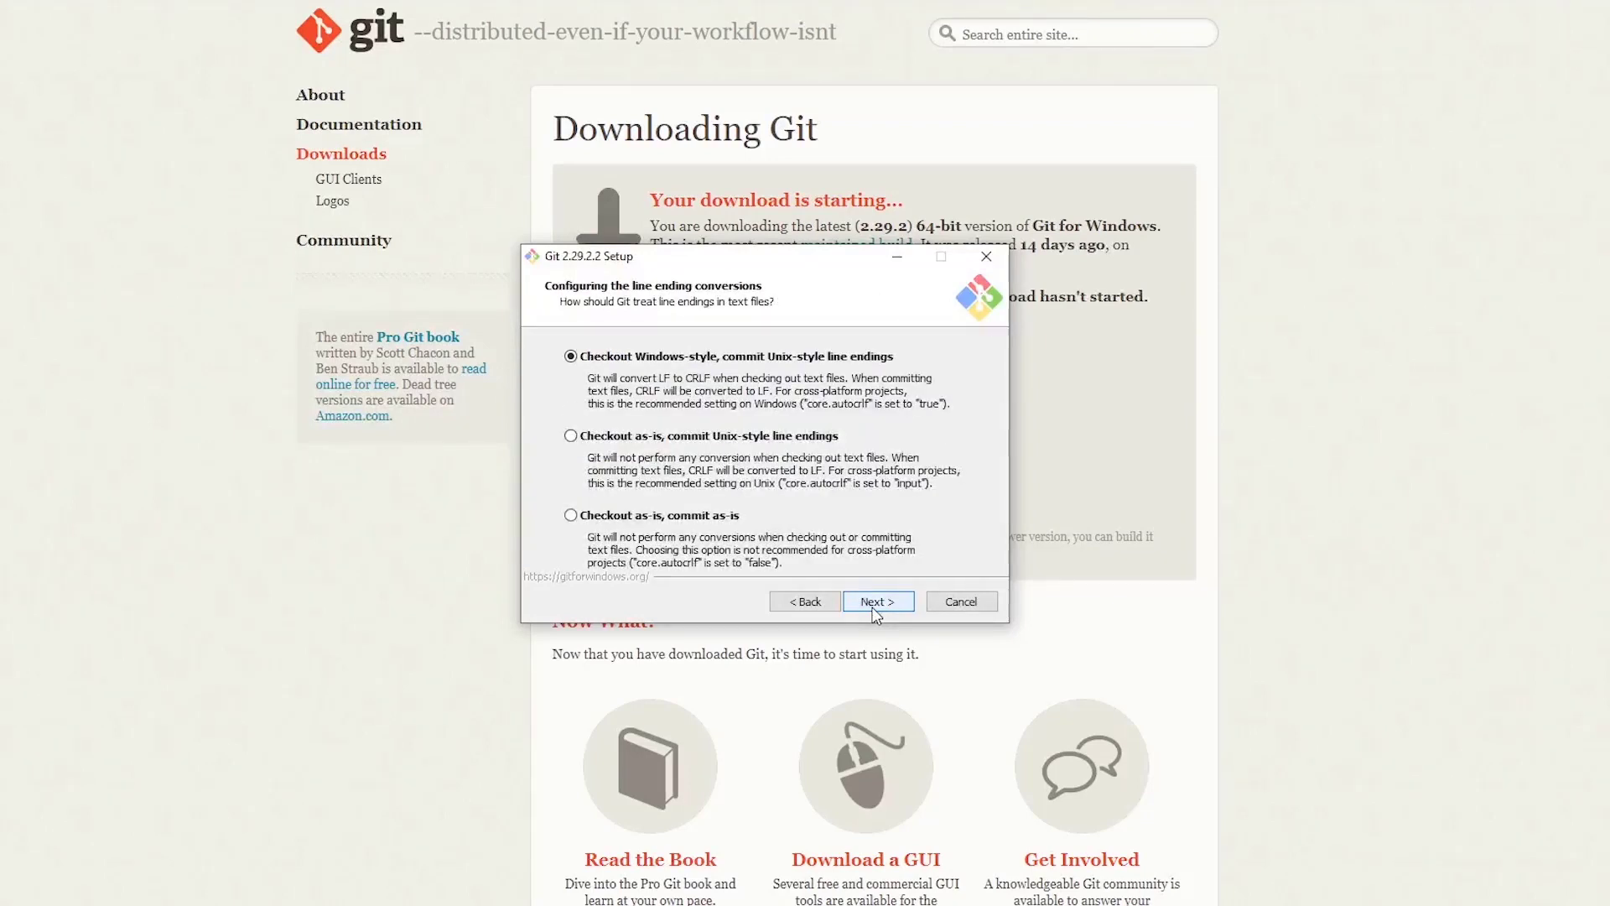
{"action": "left_click", "coordinate": [875, 613]}
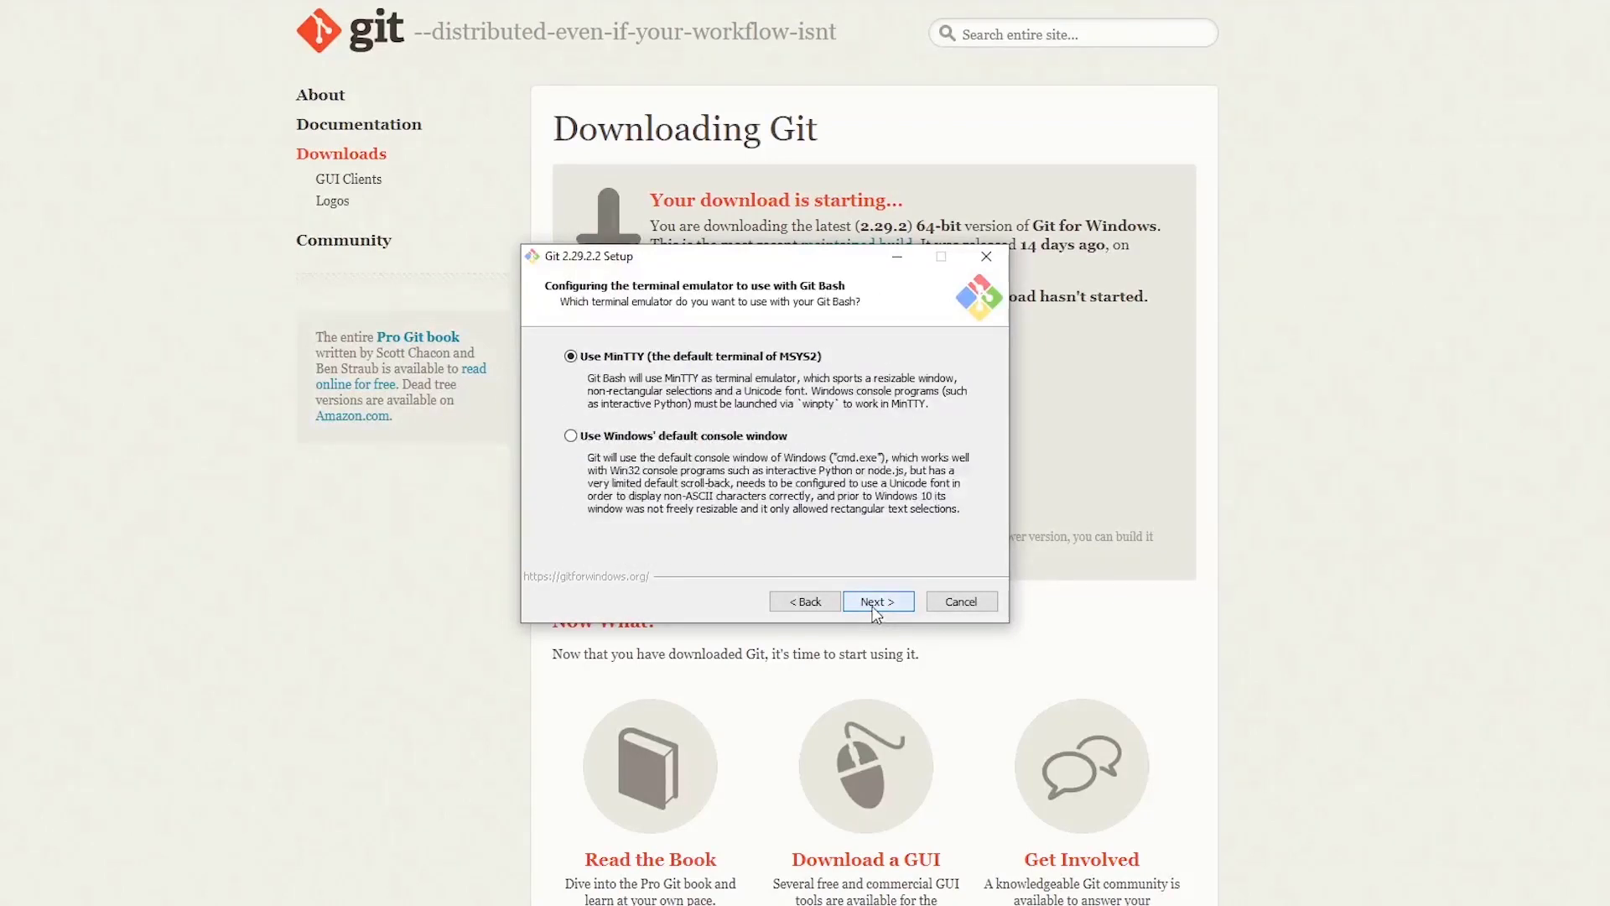
{"action": "left_click", "coordinate": [875, 613]}
{"action": "left_click", "coordinate": [874, 613]}
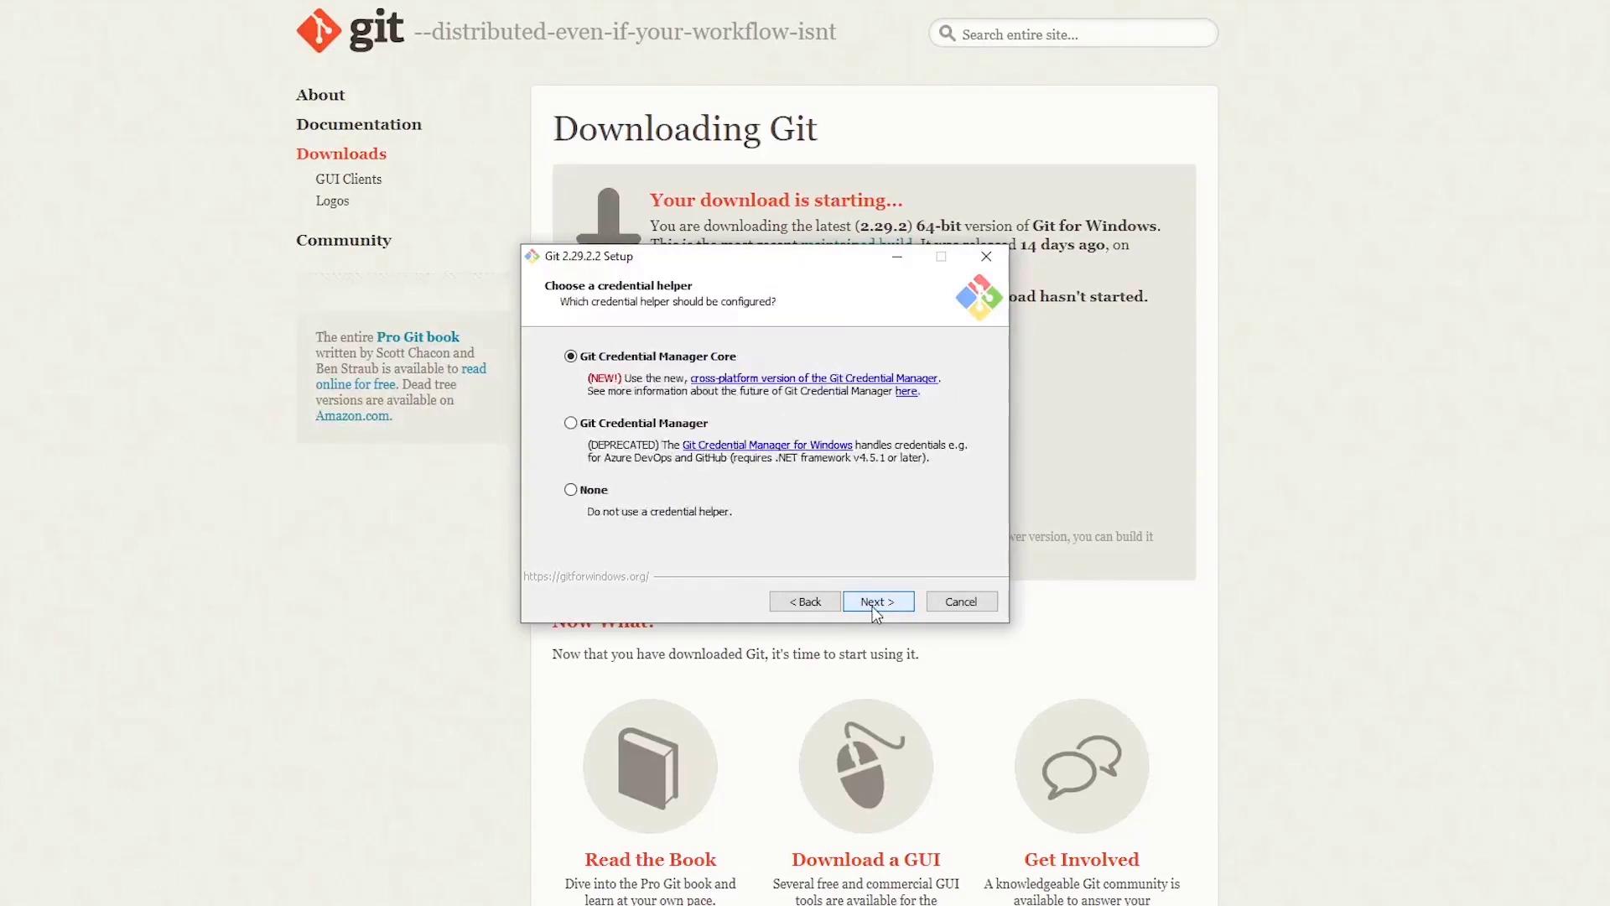
{"action": "left_click", "coordinate": [874, 613]}
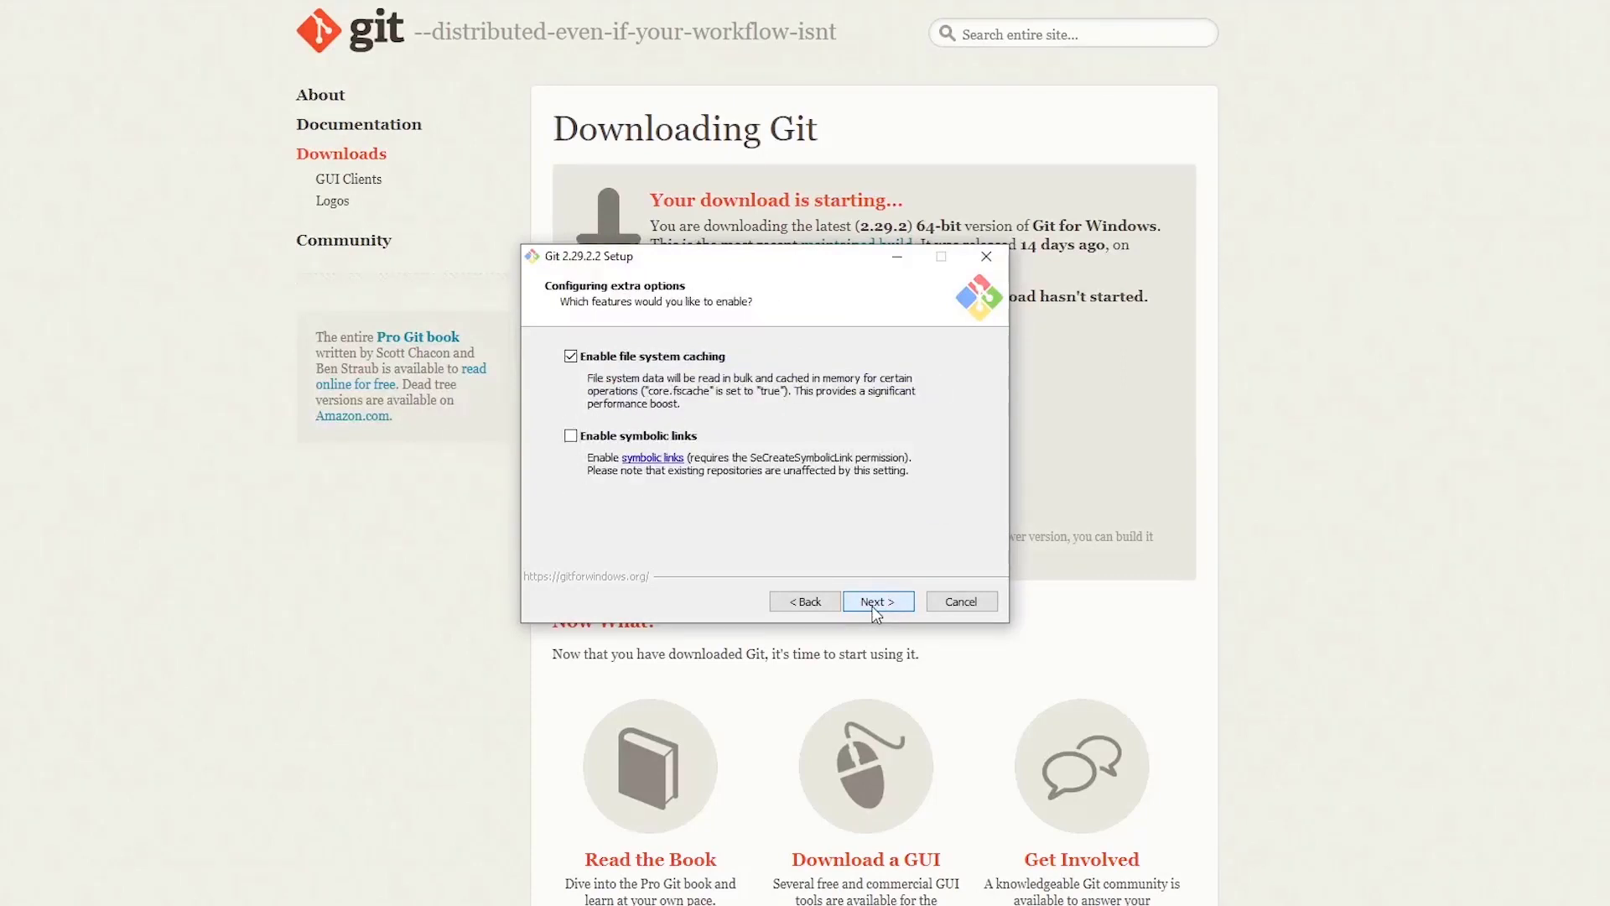
{"action": "left_click", "coordinate": [874, 613]}
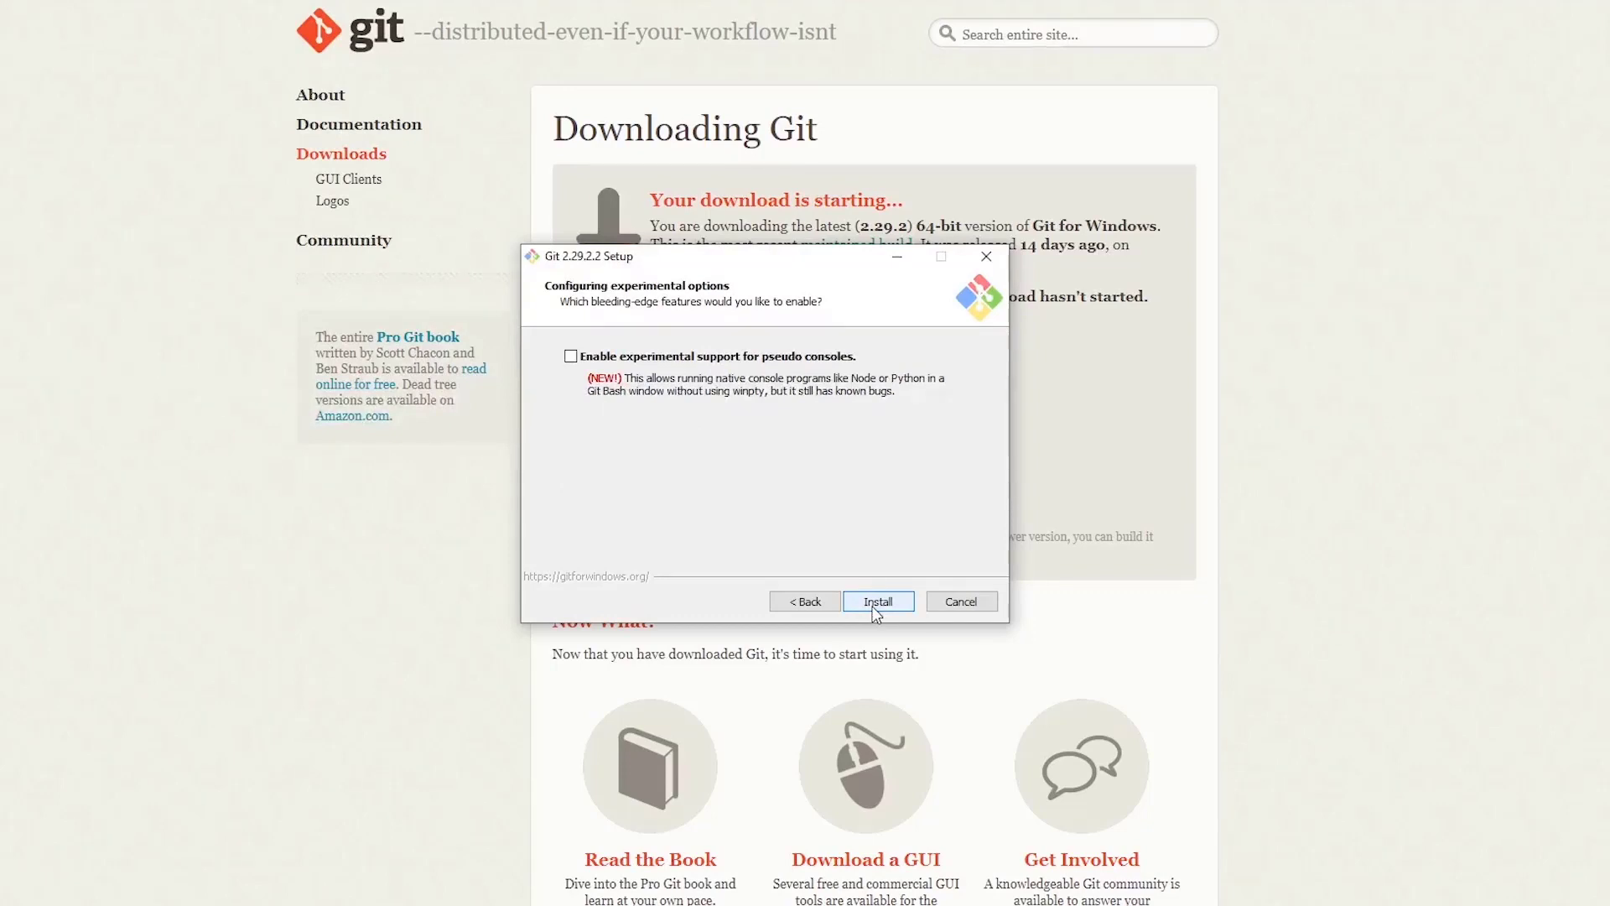
{"action": "left_click", "coordinate": [875, 610]}
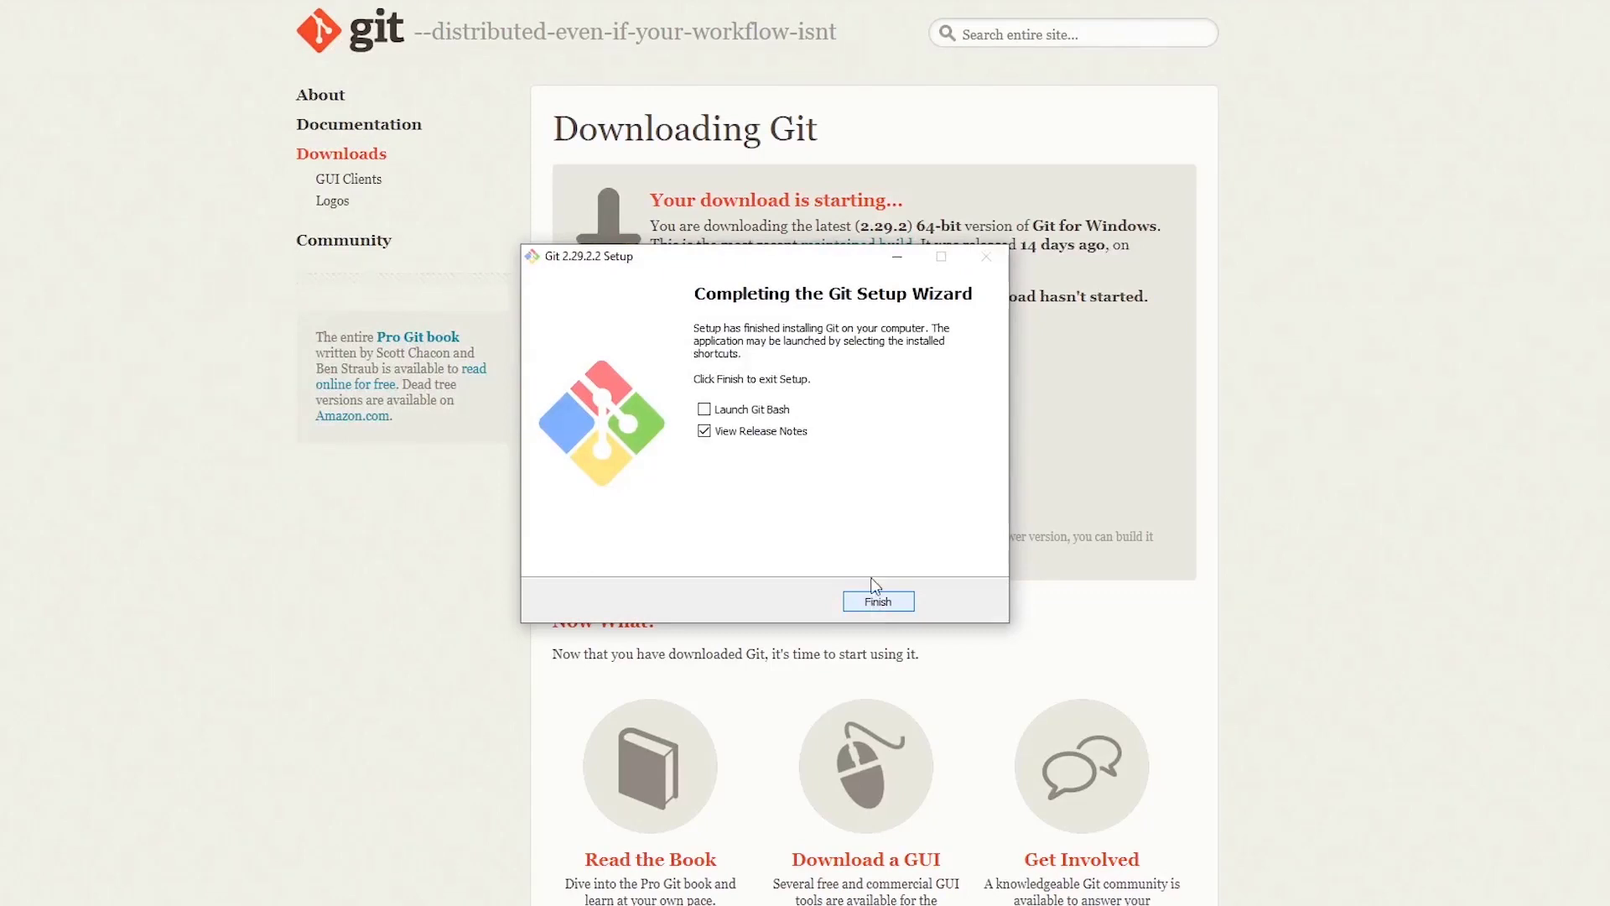
- Finish setup with Launch Git Bash ticked and View Release Notes unticked
{"action": "left_click", "coordinate": [703, 410]}
{"action": "left_click", "coordinate": [704, 431]}
{"action": "left_click", "coordinate": [882, 601]}
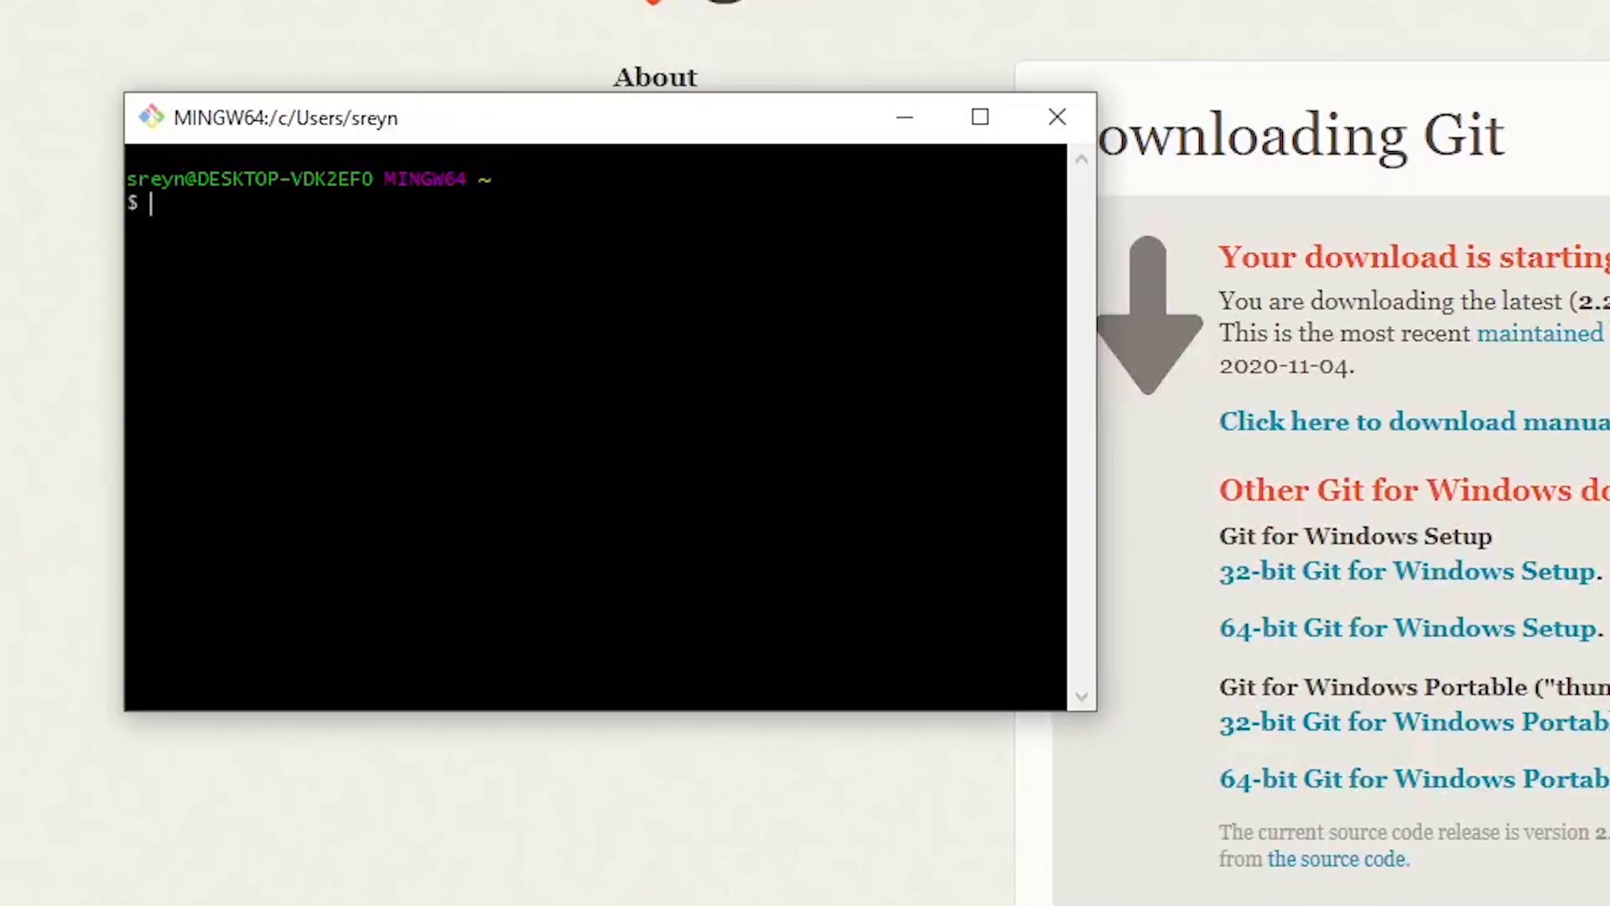
- Set the global Git user name to FrameworkTV and print it back to verify
{"action": "type", "text": "git config"}
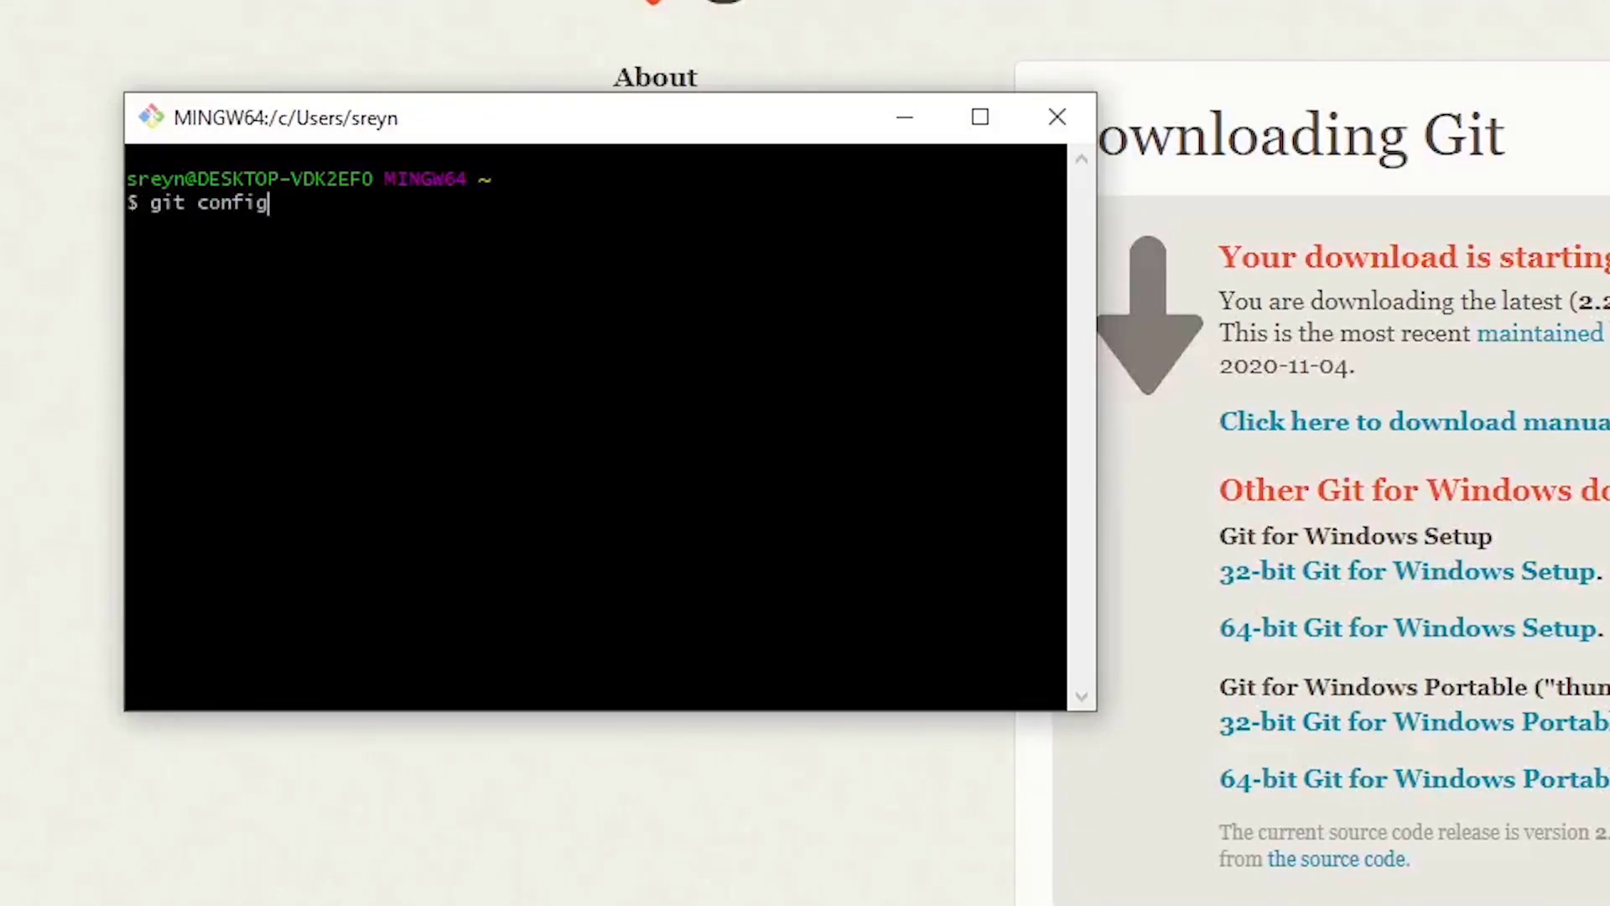
{"action": "type", "text": " --global use"}
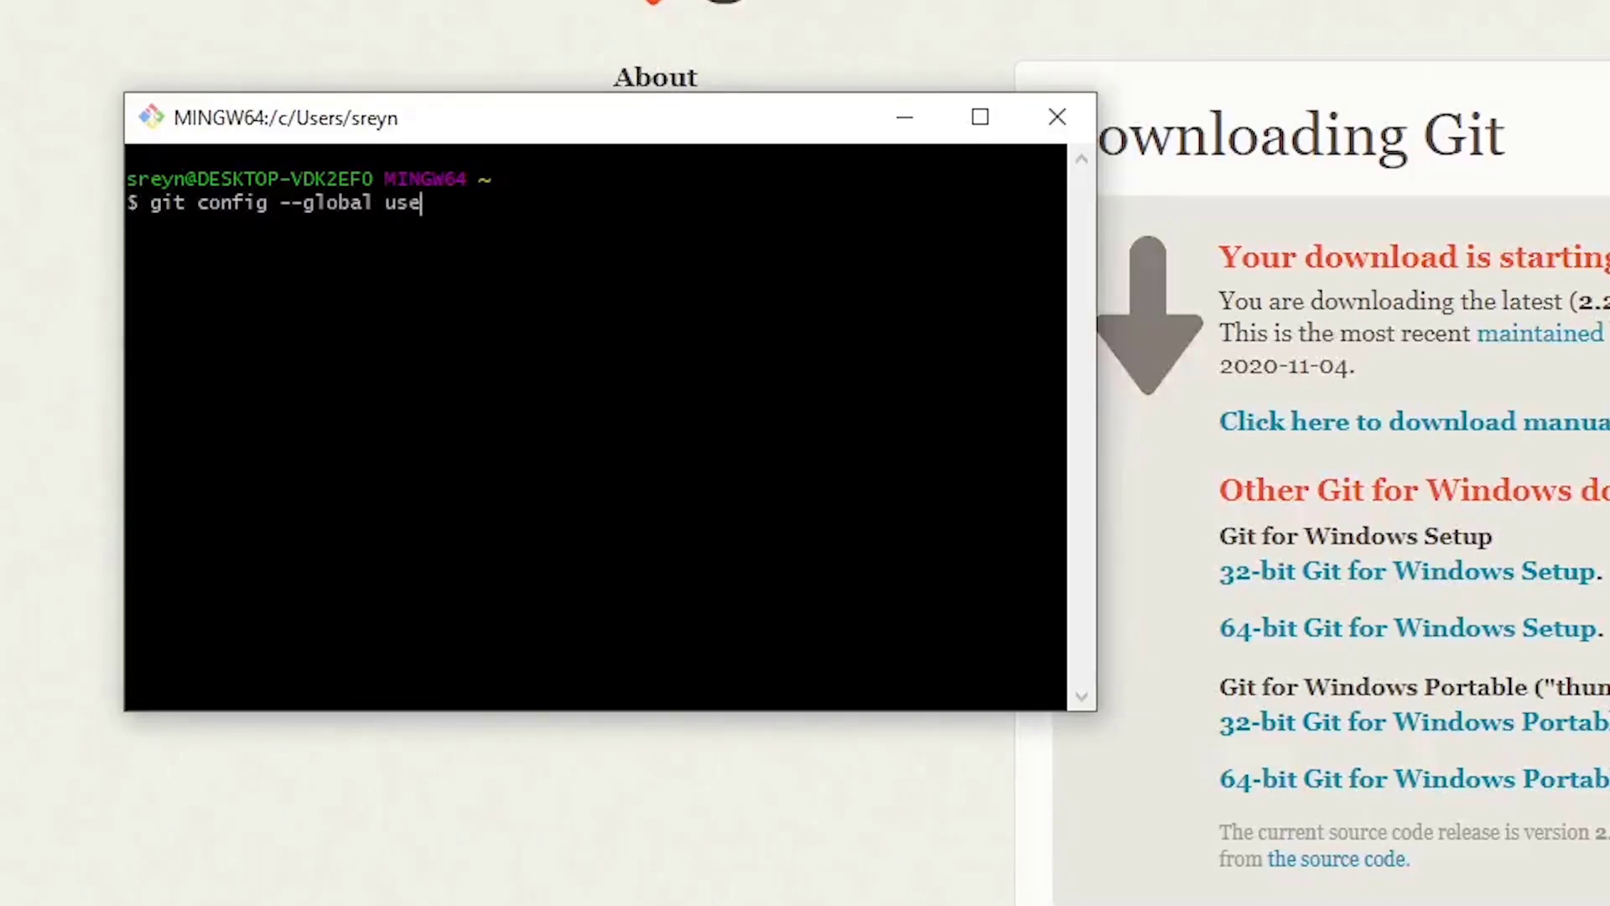
{"action": "type", "text": "r.name \""}
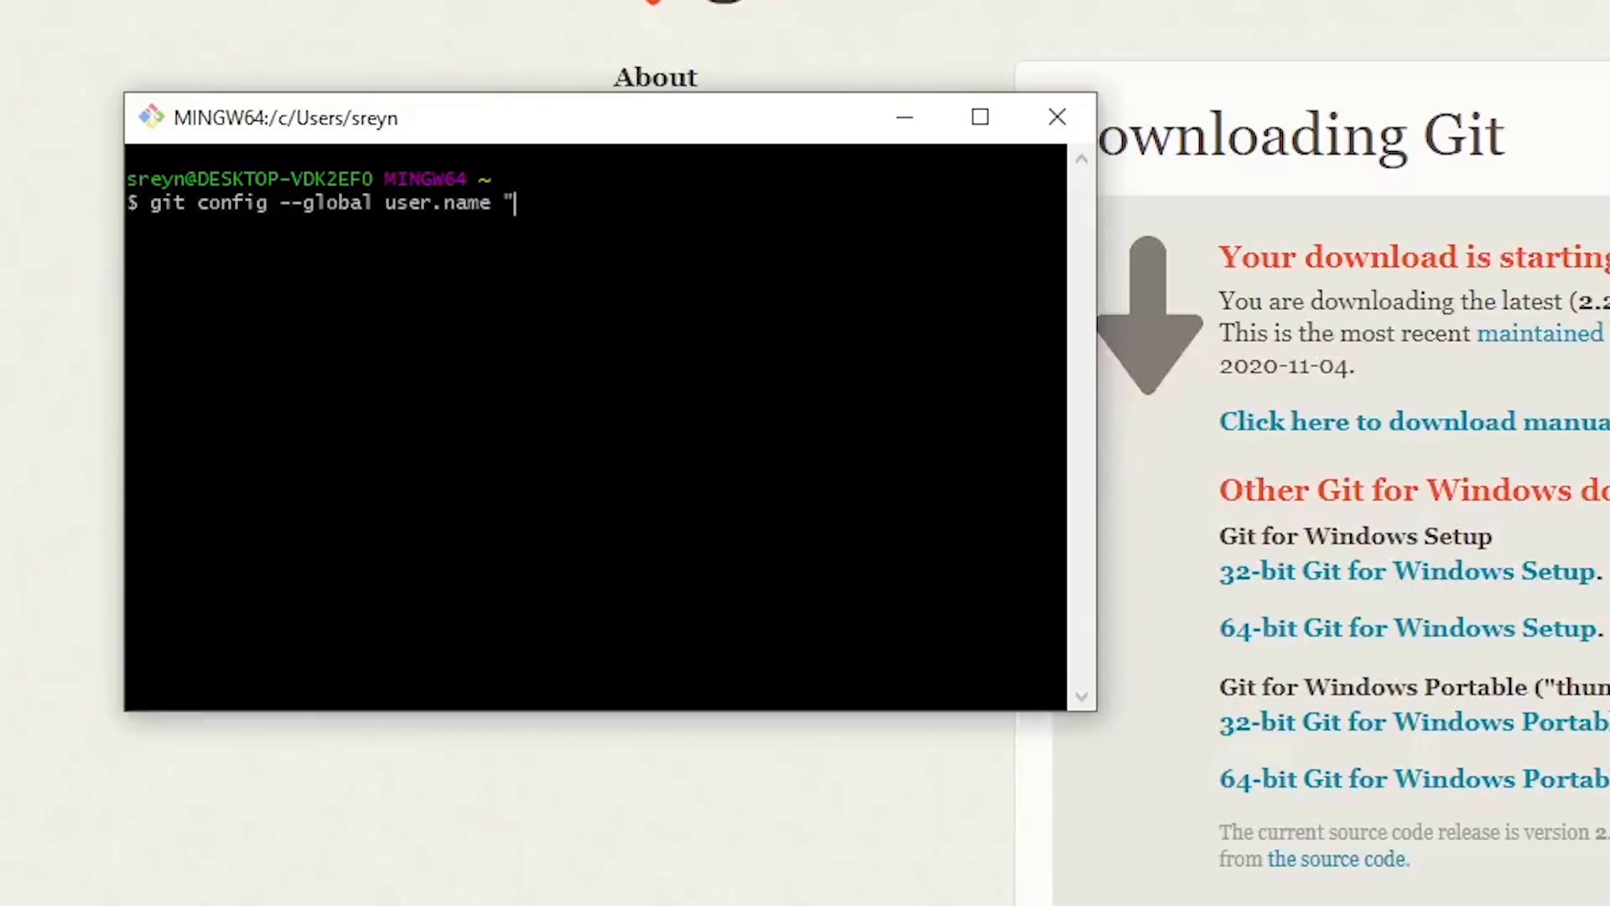
{"action": "type", "text": "FrameworkTV\""}
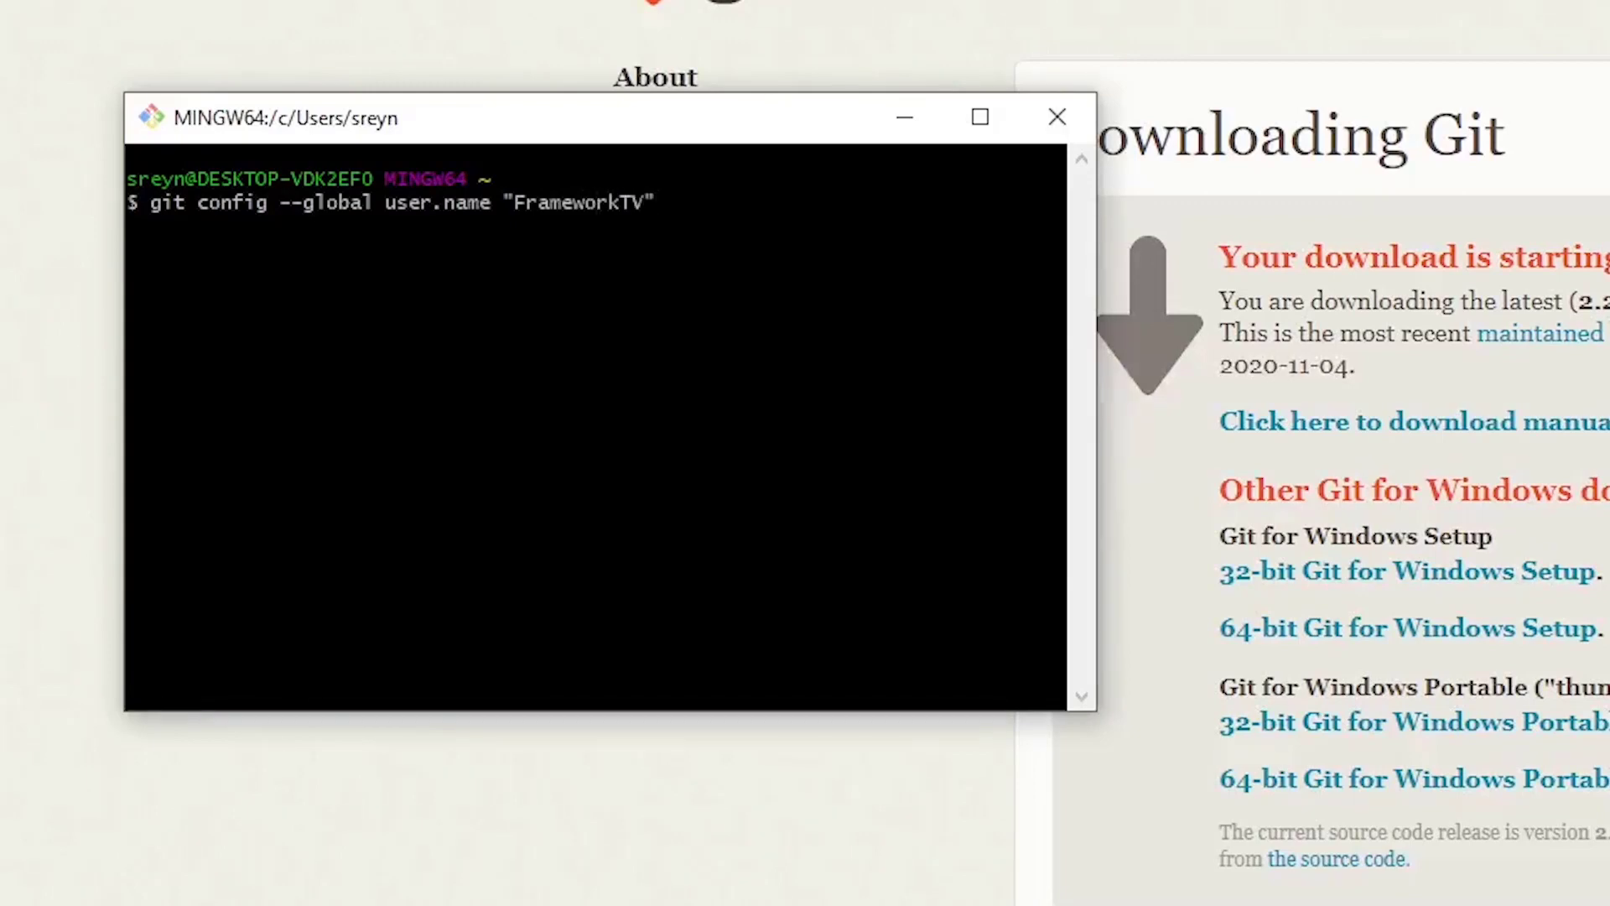
{"action": "key", "text": "Return"}
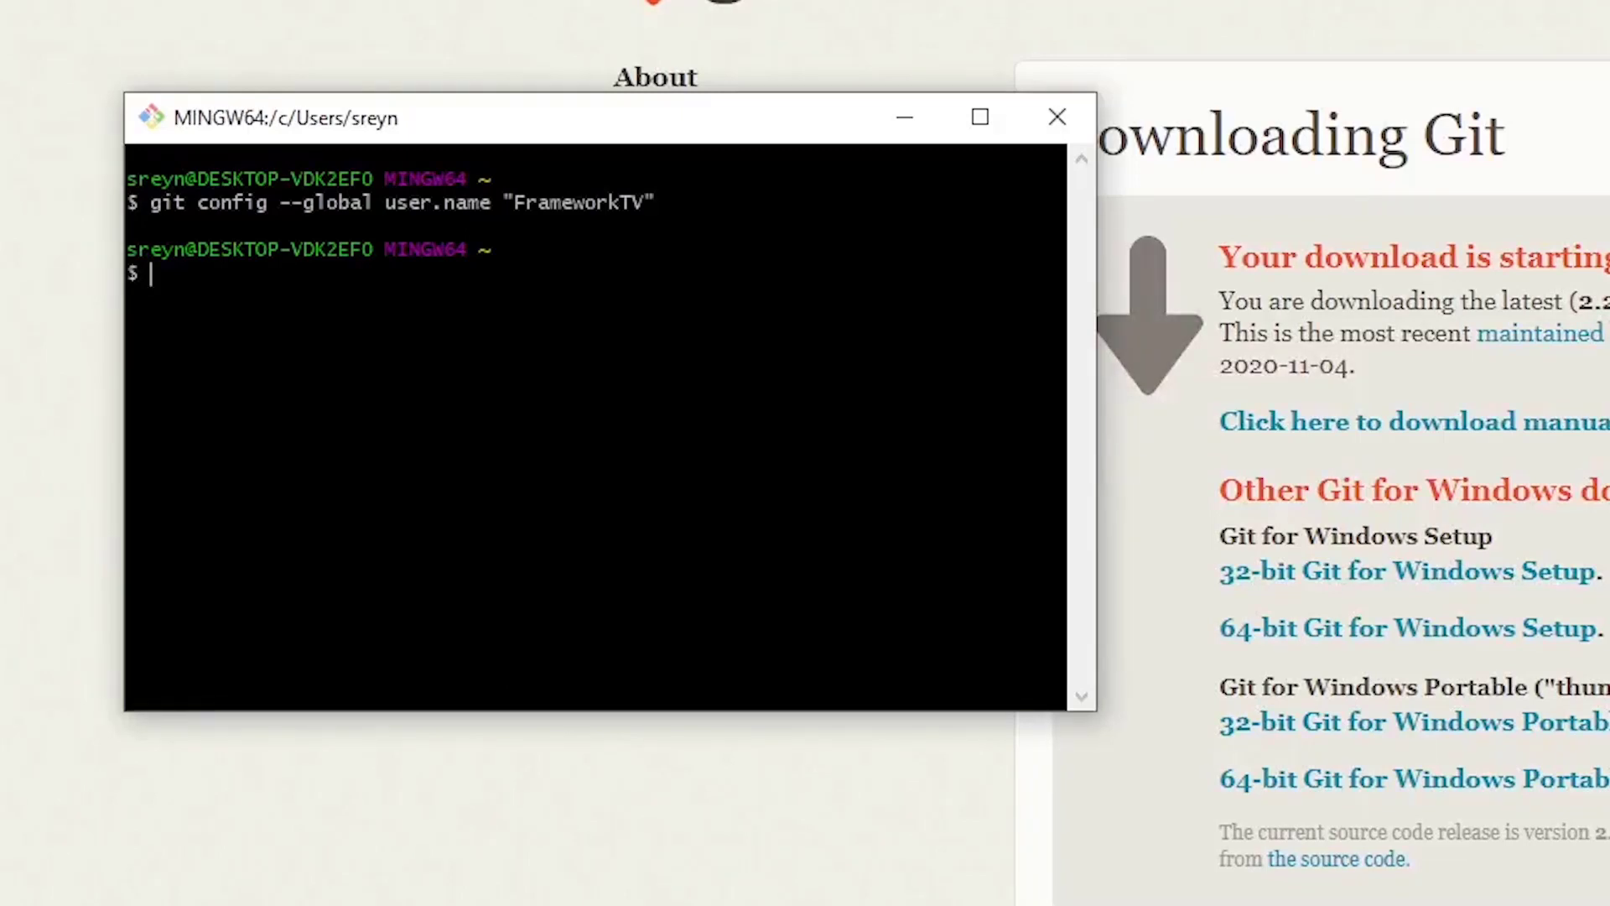
{"action": "type", "text": "git config --global"}
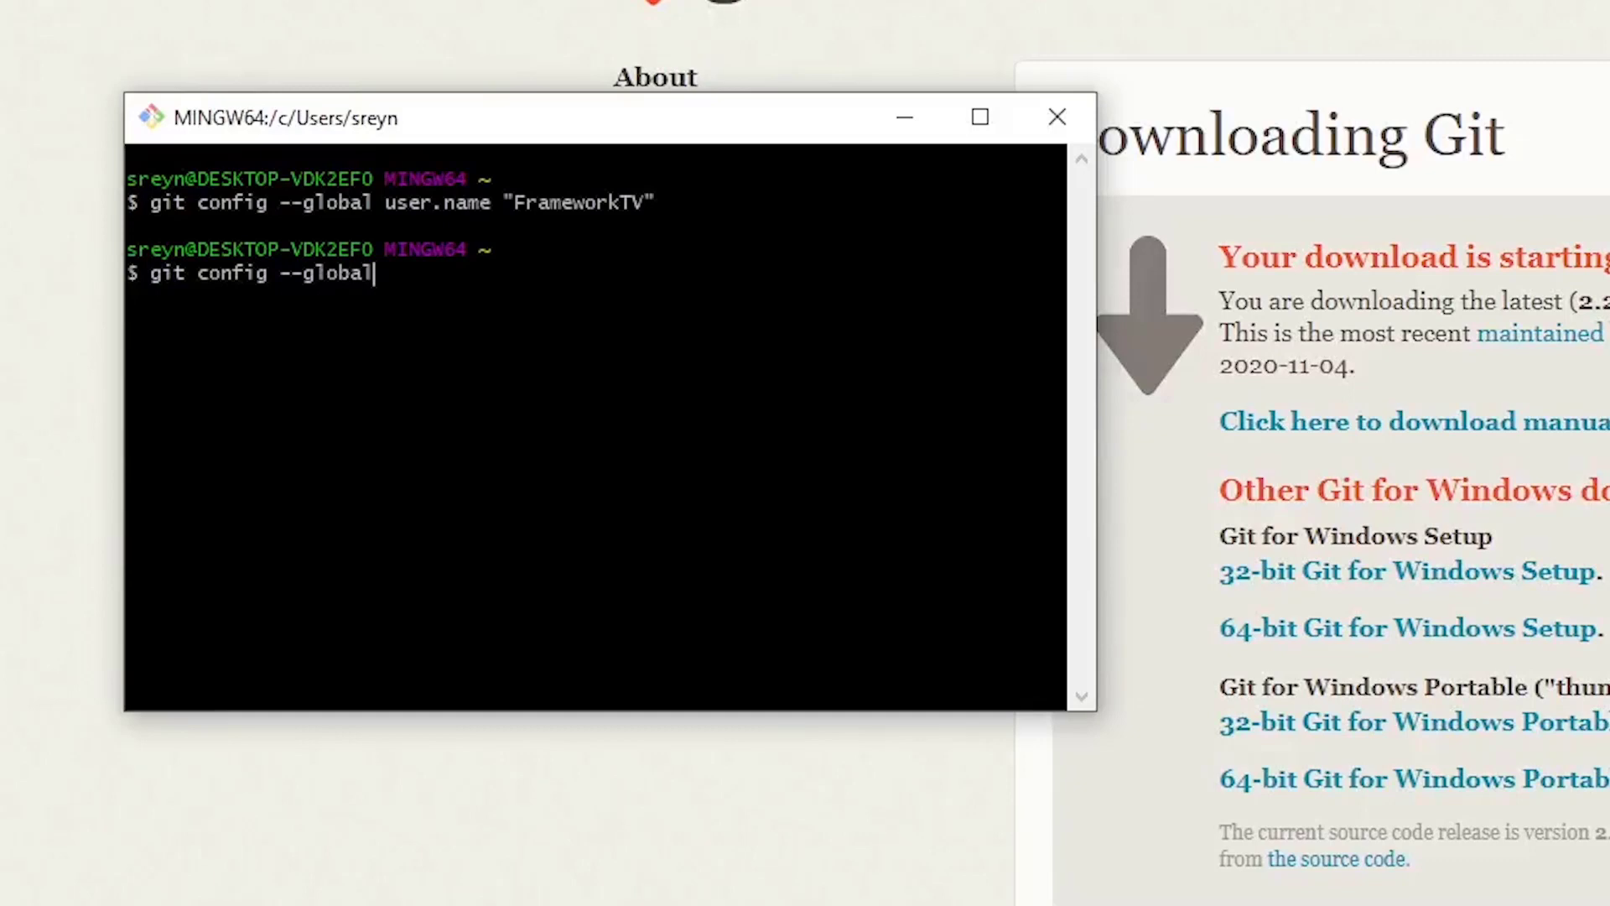
{"action": "type", "text": " user.name"}
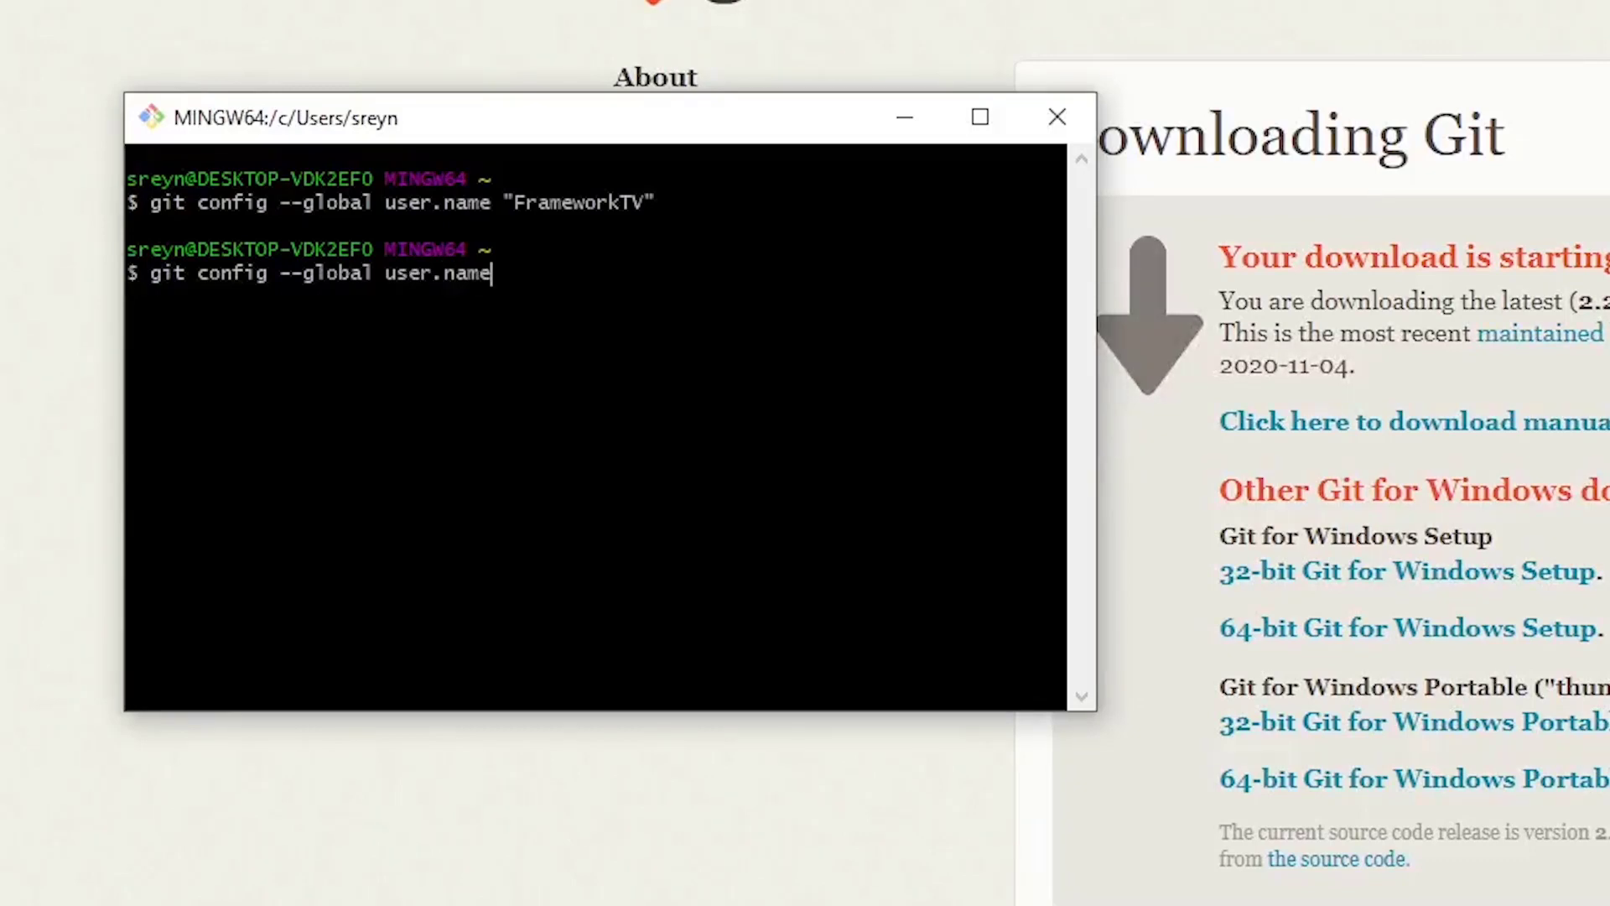
{"action": "key", "text": "Return"}
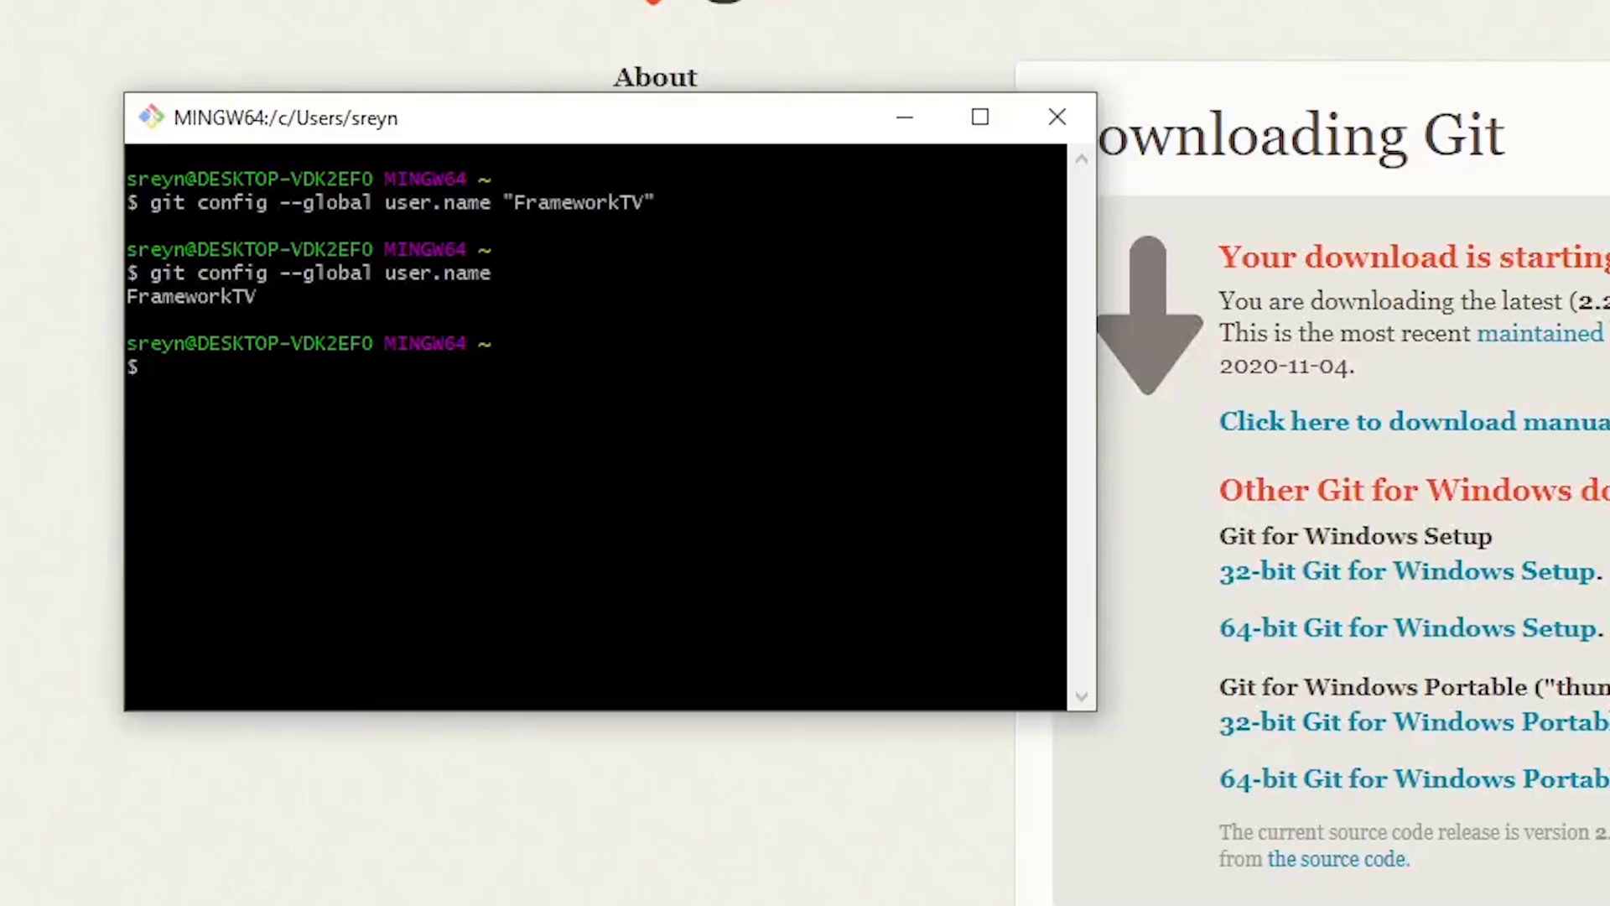
- Set the global Git user e-mail address and print it back to confirm
{"action": "type", "text": "git config --global "}
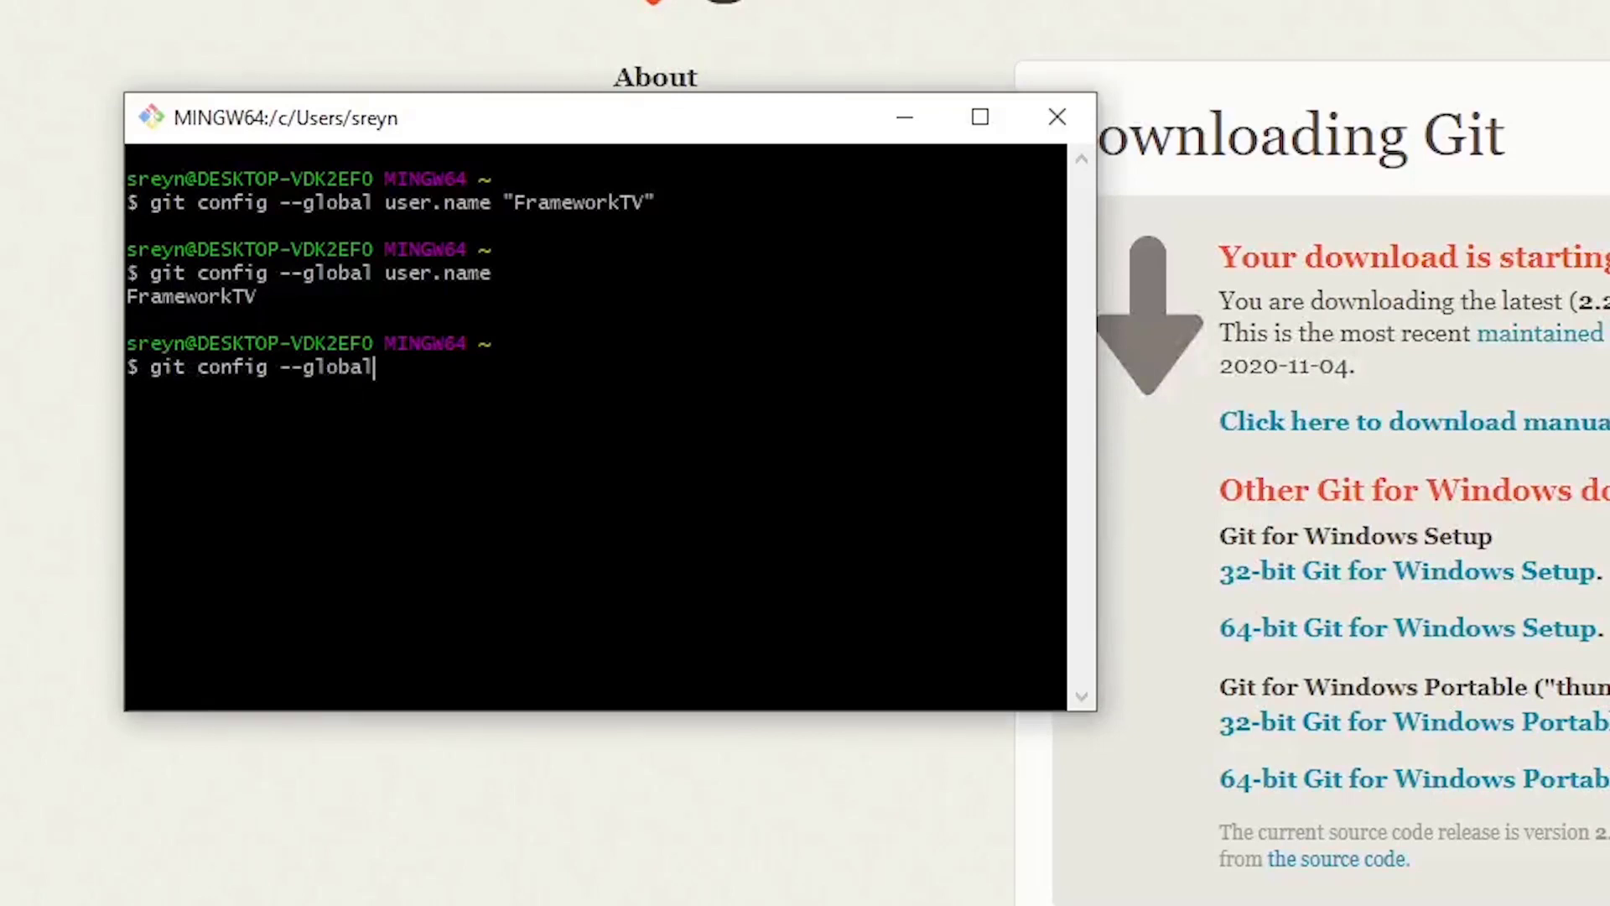
{"action": "type", "text": "user.email \""}
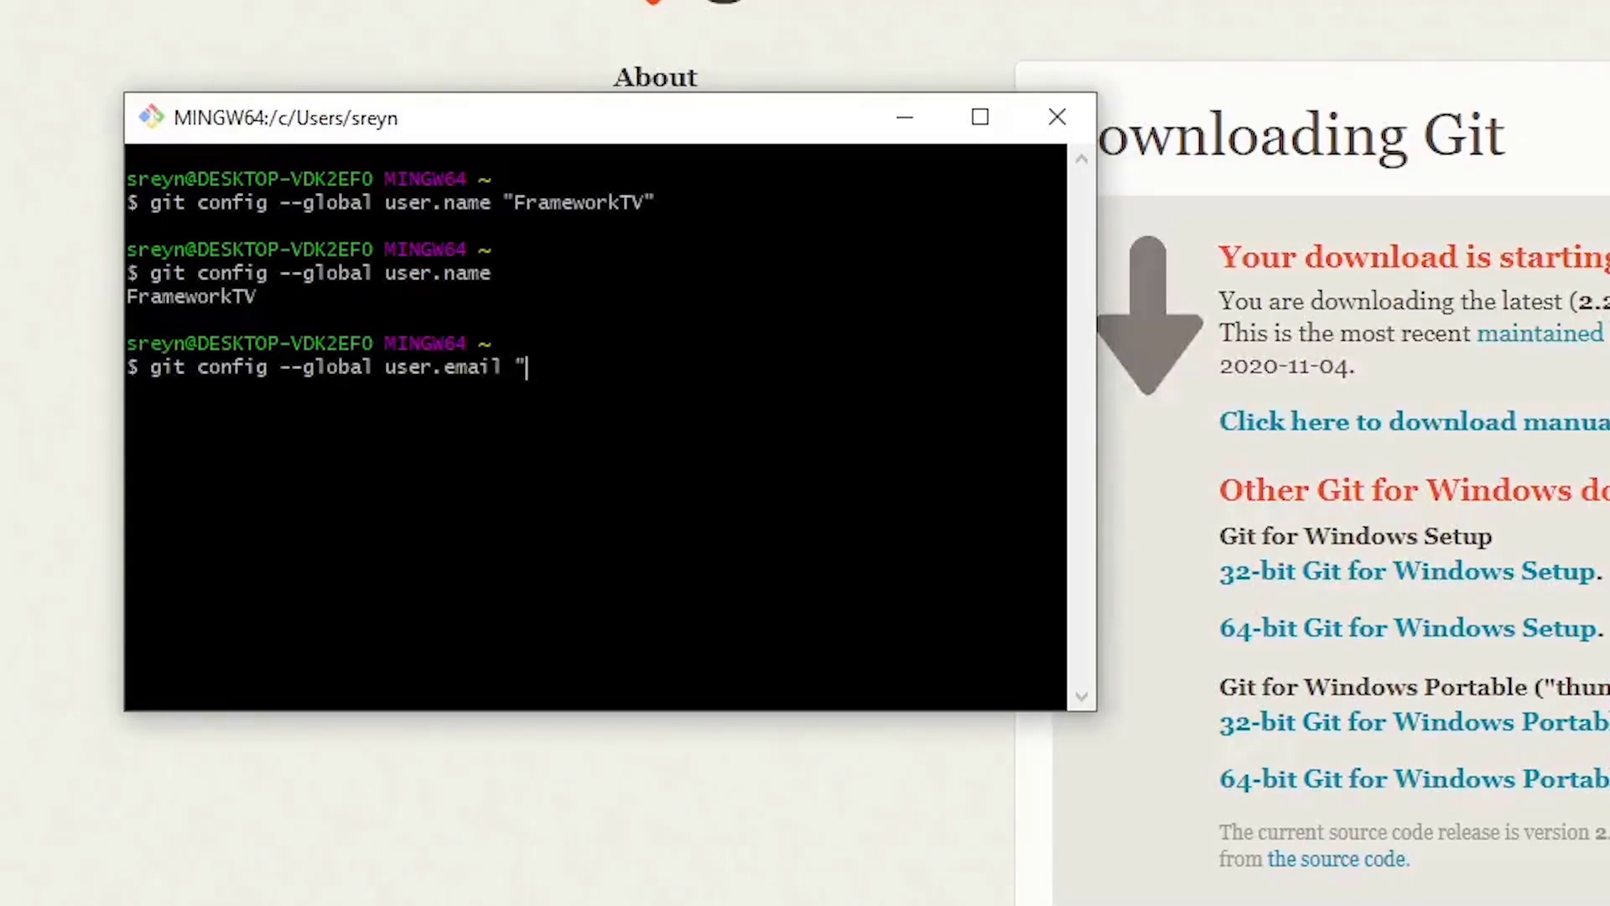
{"action": "type", "text": "email@exa"}
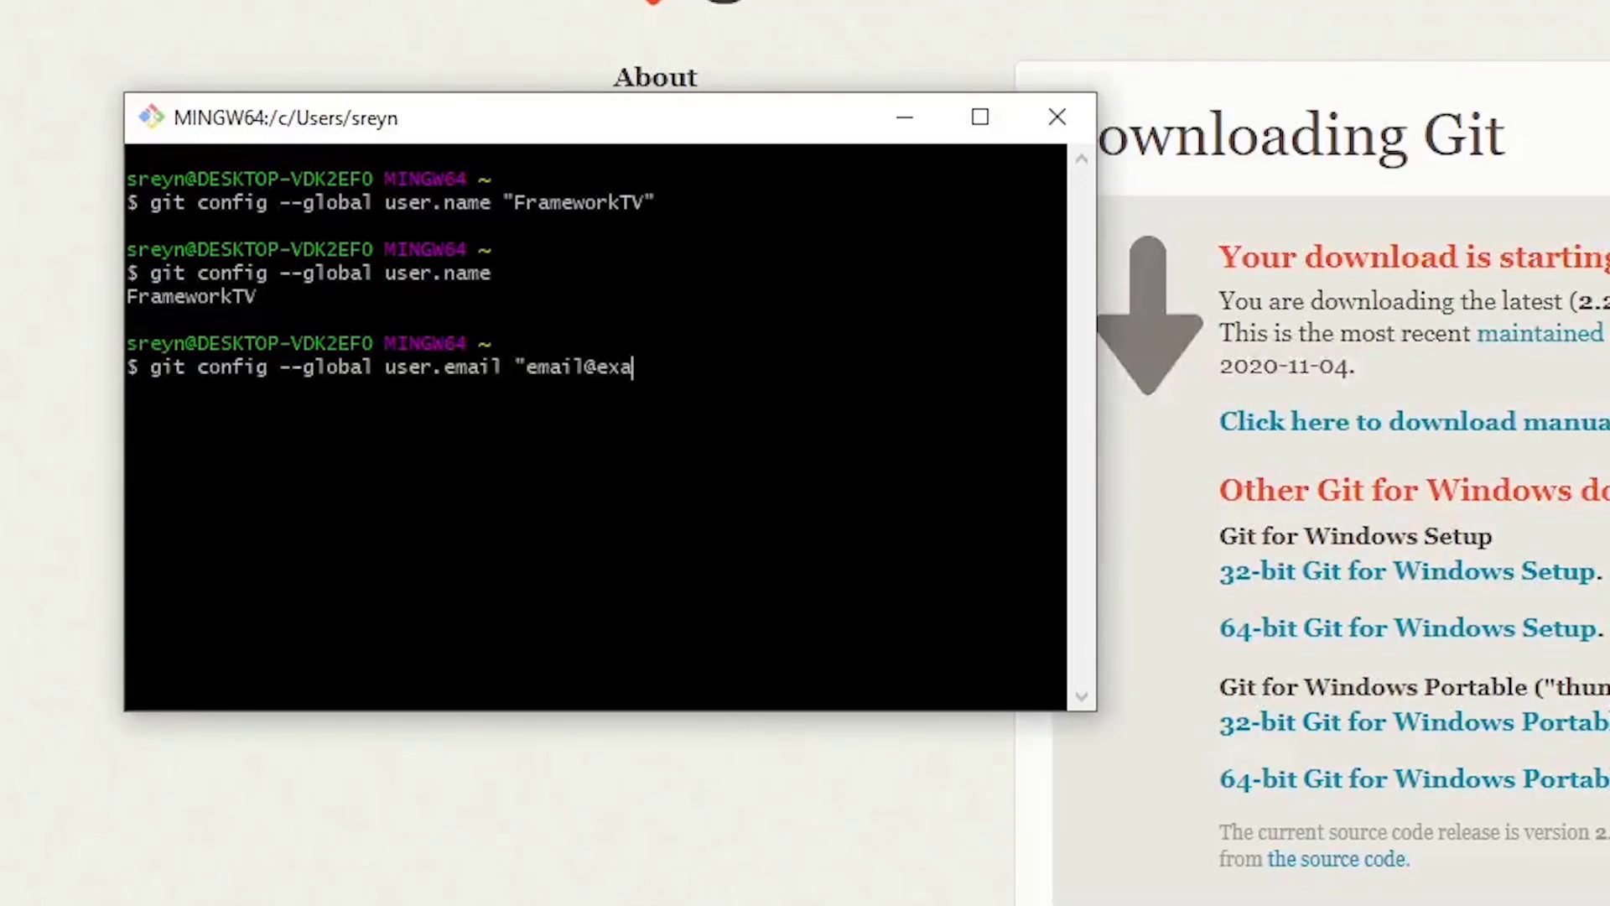
{"action": "type", "text": "mple.com\""}
{"action": "key", "text": "Return"}
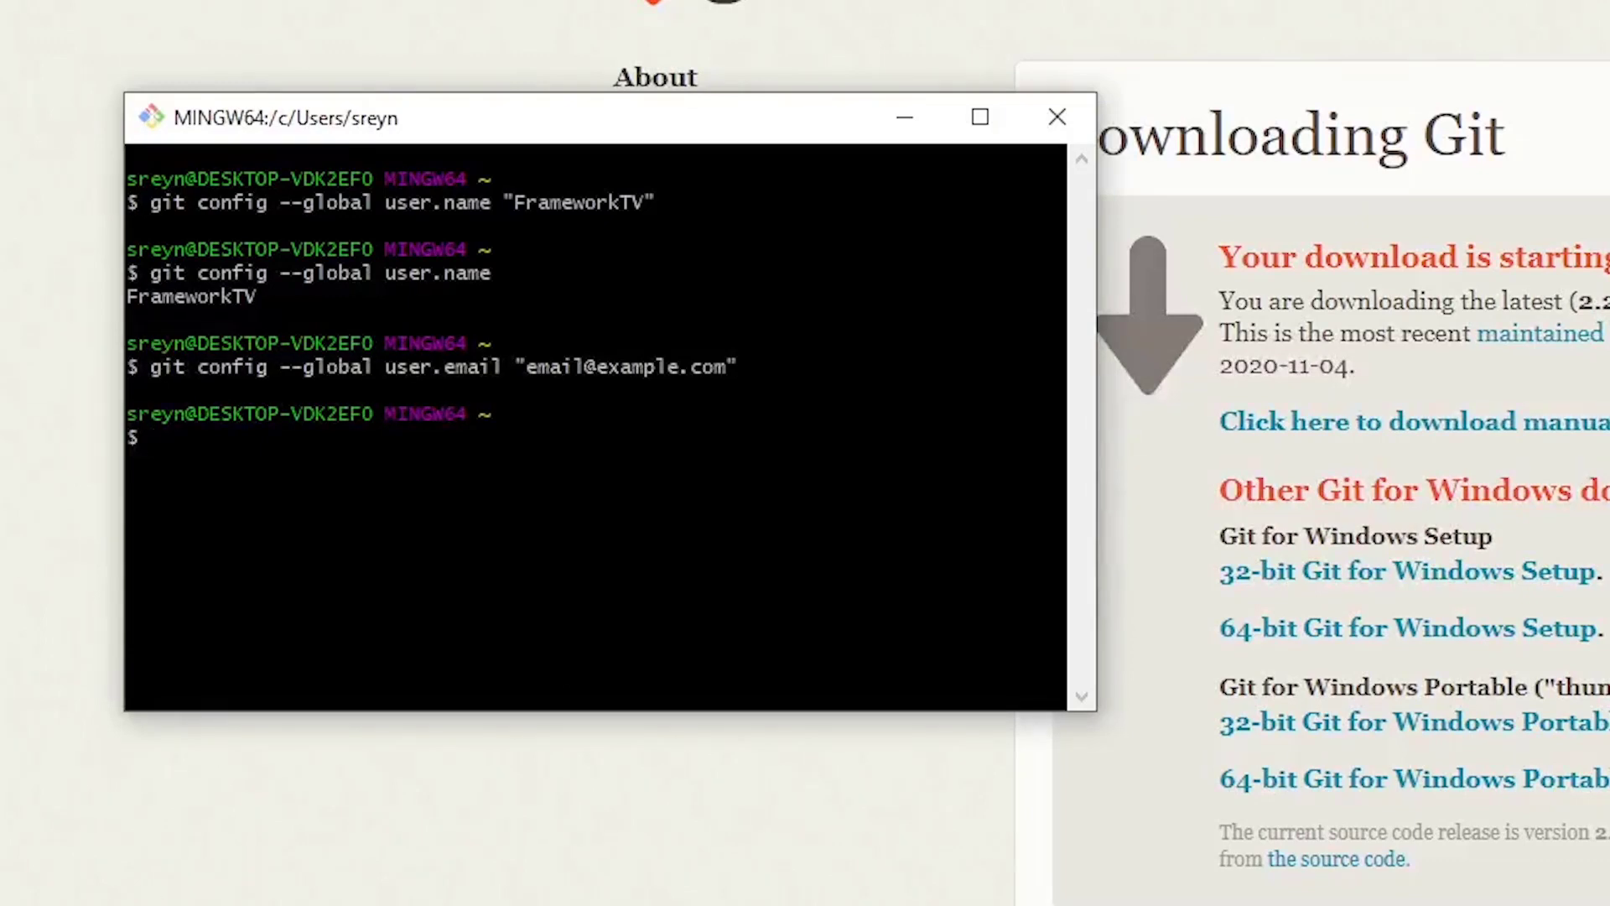
{"action": "type", "text": "git config --"}
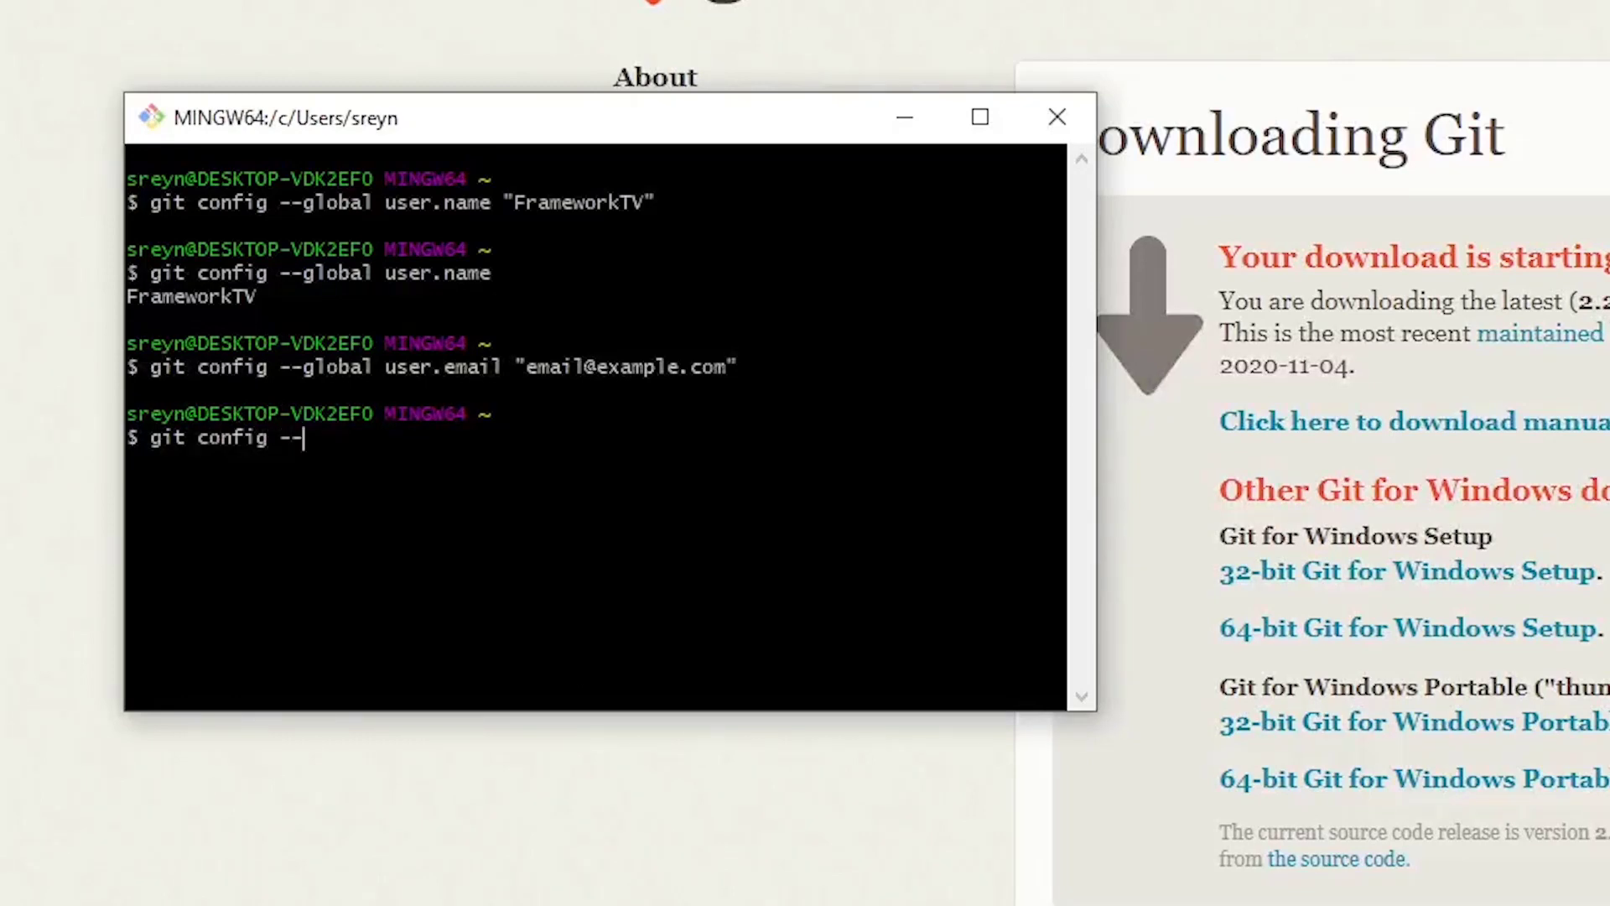
{"action": "type", "text": "global user"}
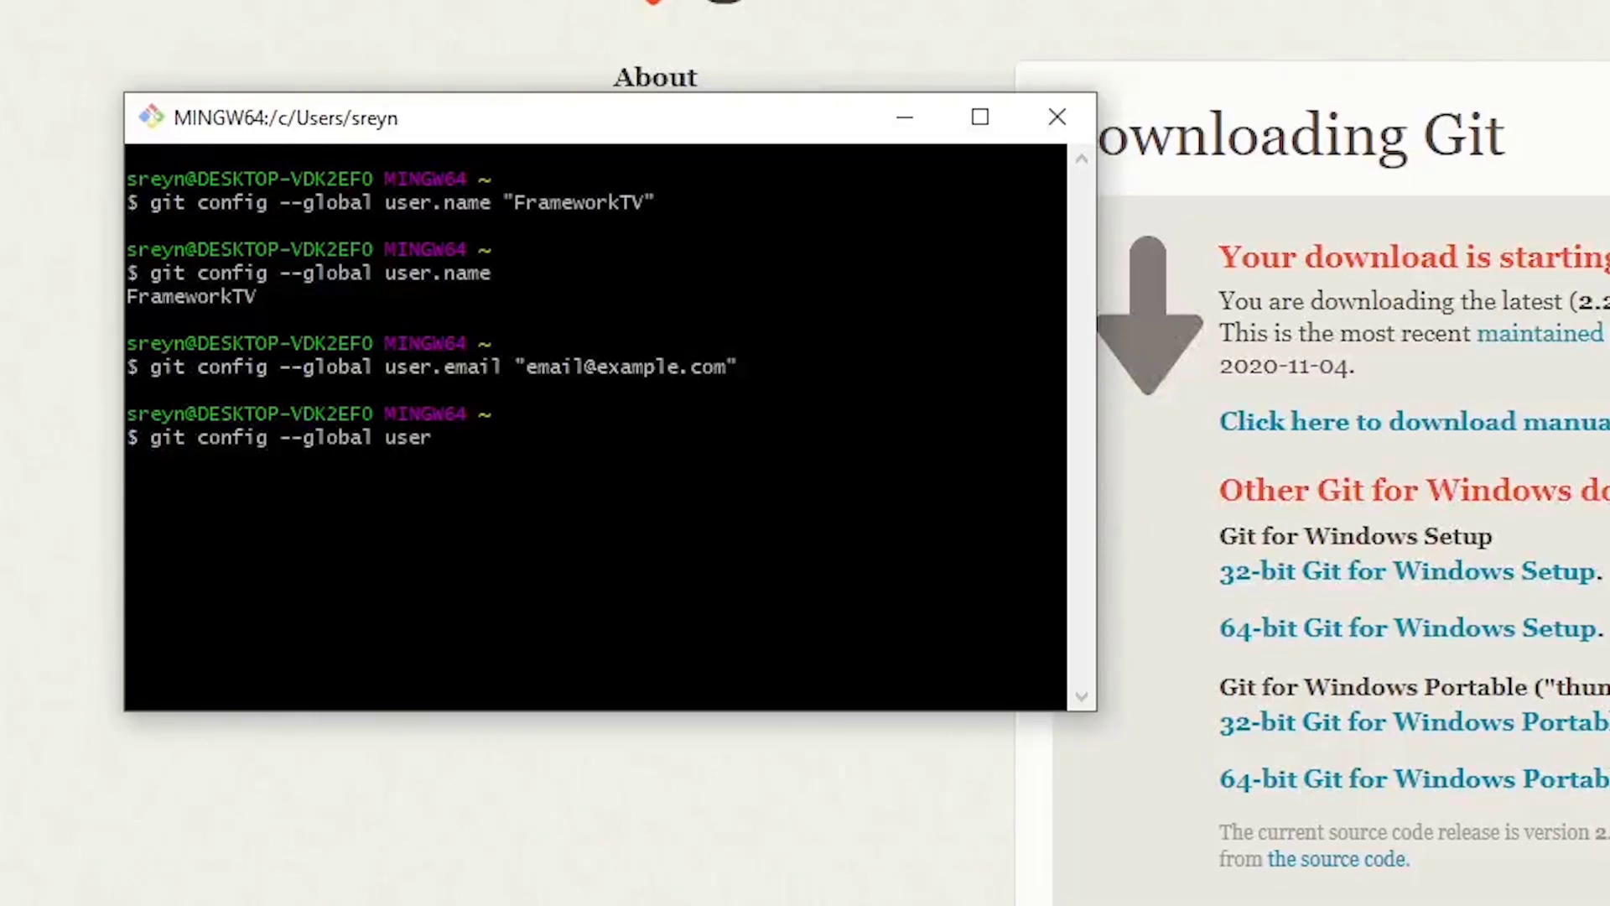
{"action": "type", "text": ".email"}
{"action": "key", "text": "Return"}
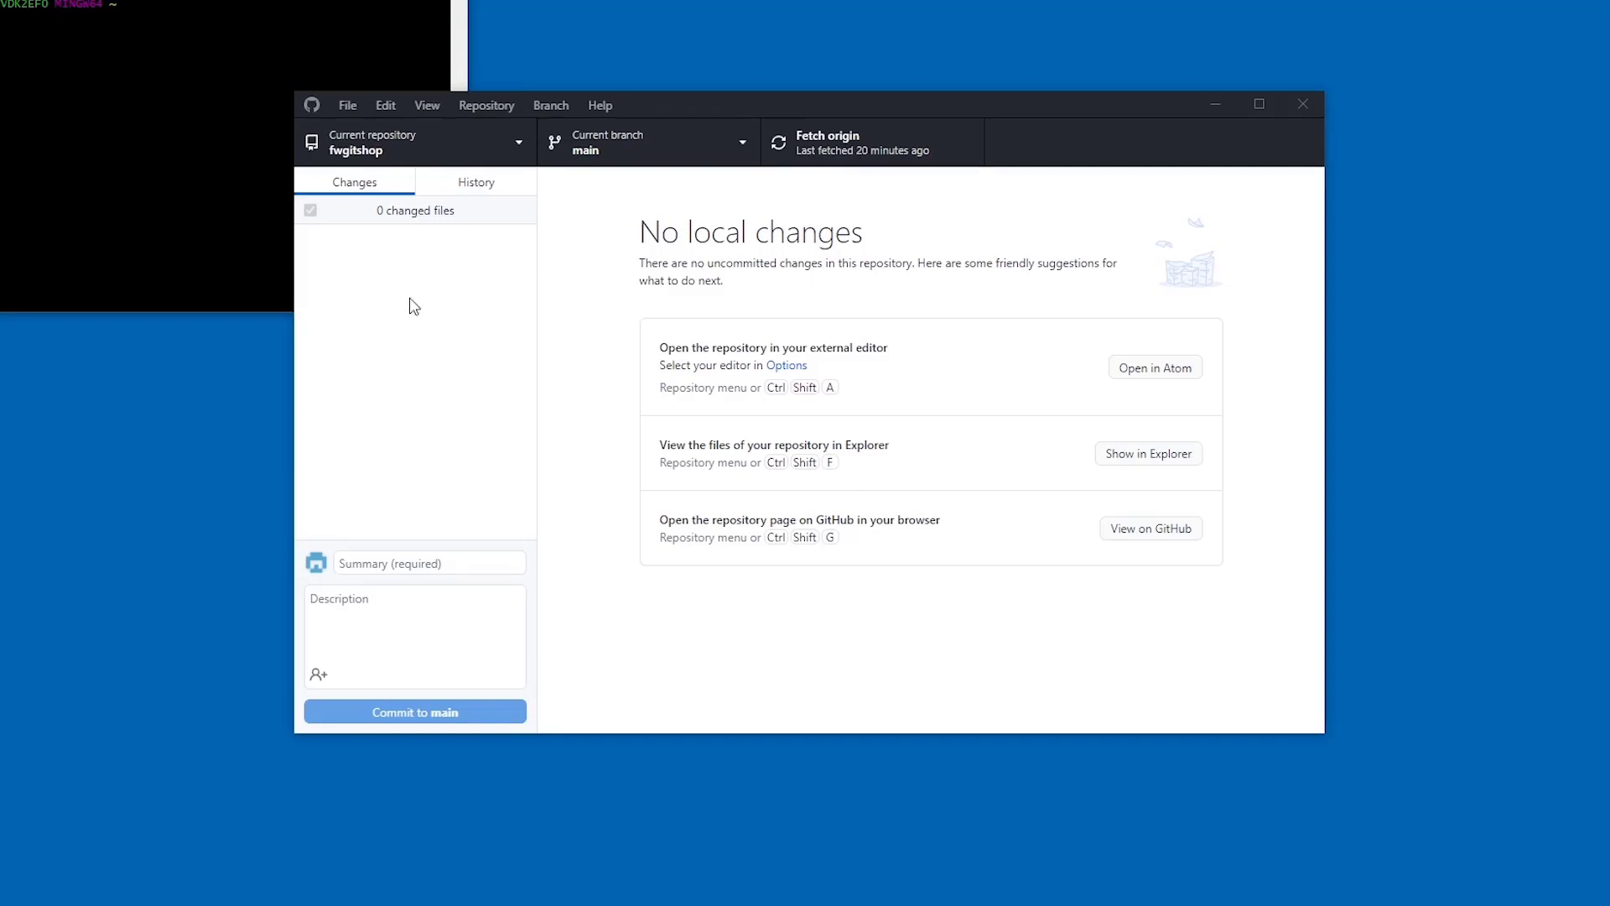
- Select Git Bash as the shell under Options > Integrations and save
{"action": "left_click", "coordinate": [348, 104]}
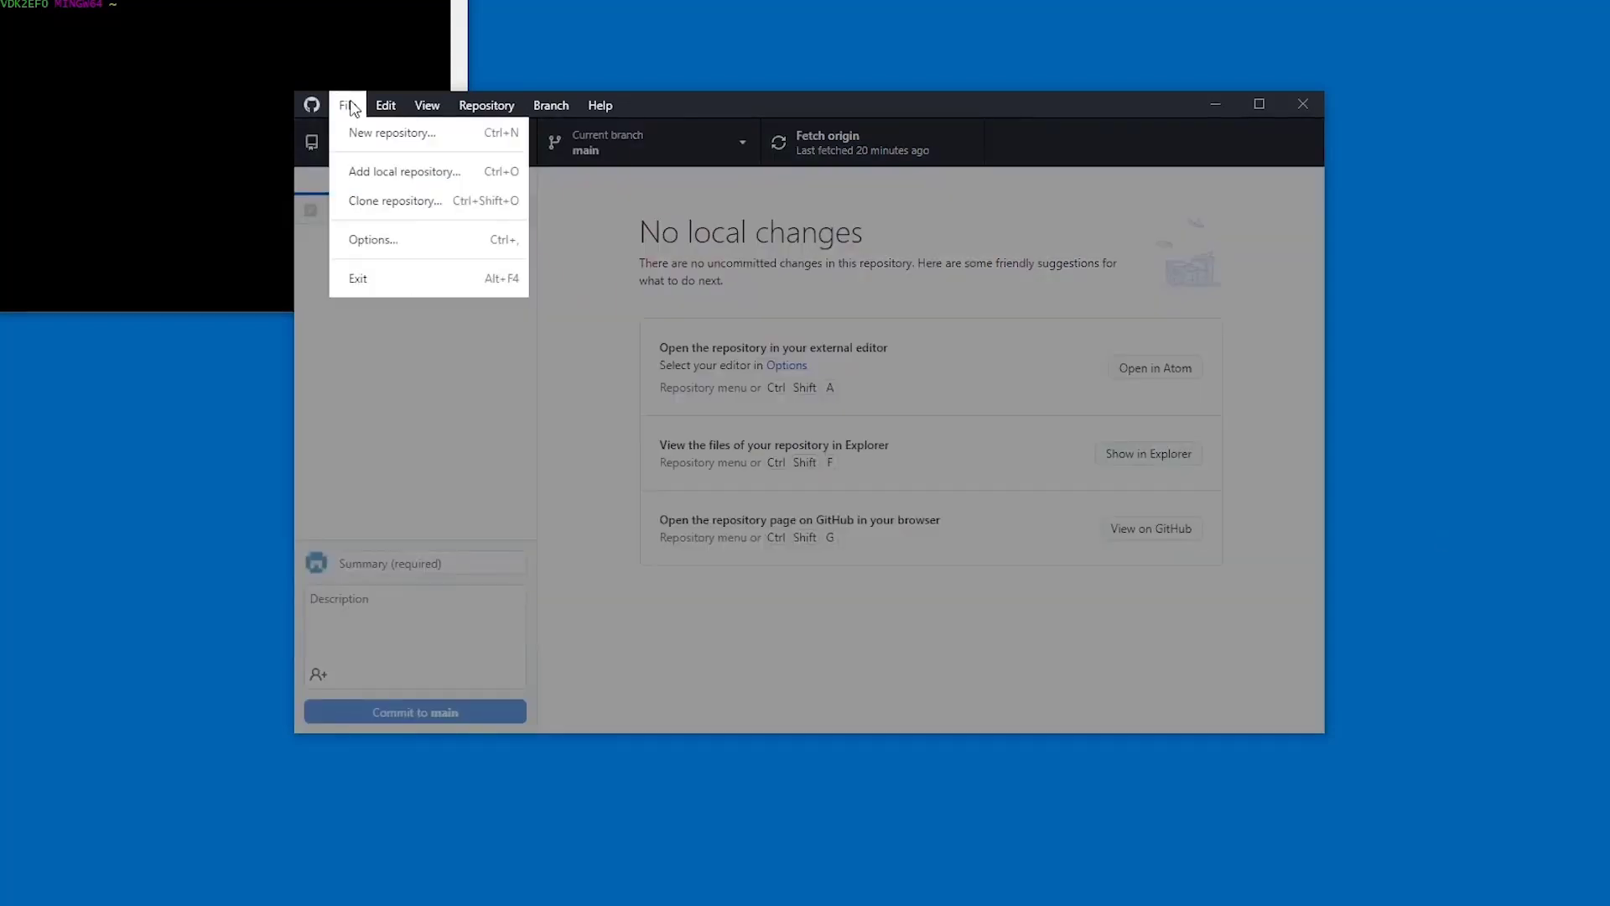
{"action": "left_click", "coordinate": [405, 246]}
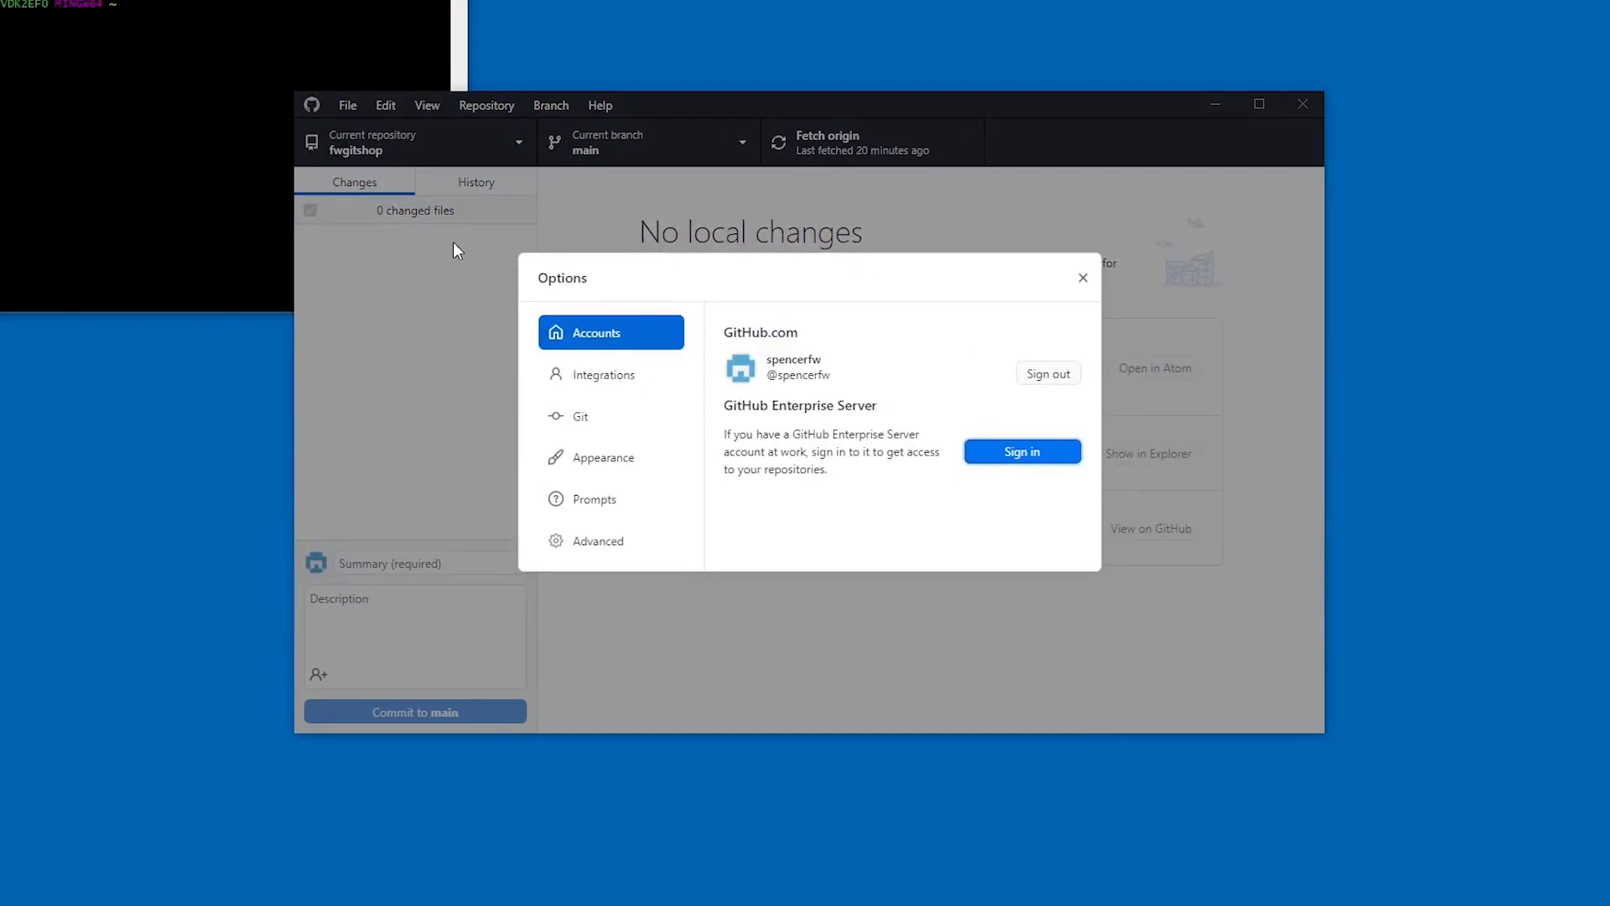
{"action": "left_click", "coordinate": [611, 374]}
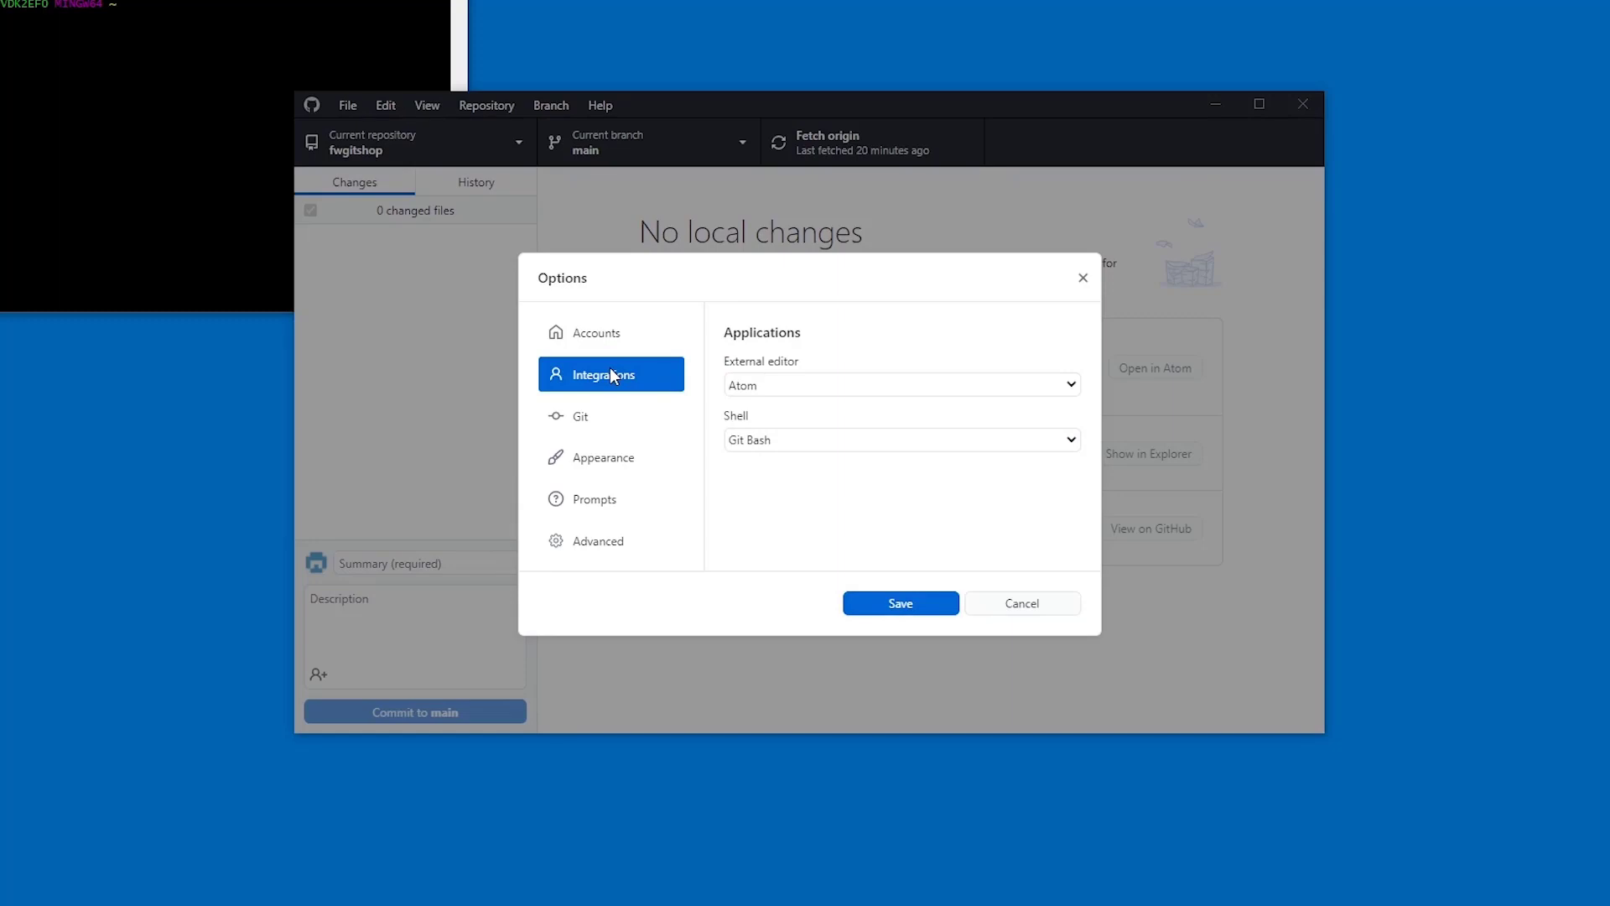
{"action": "left_click", "coordinate": [820, 445]}
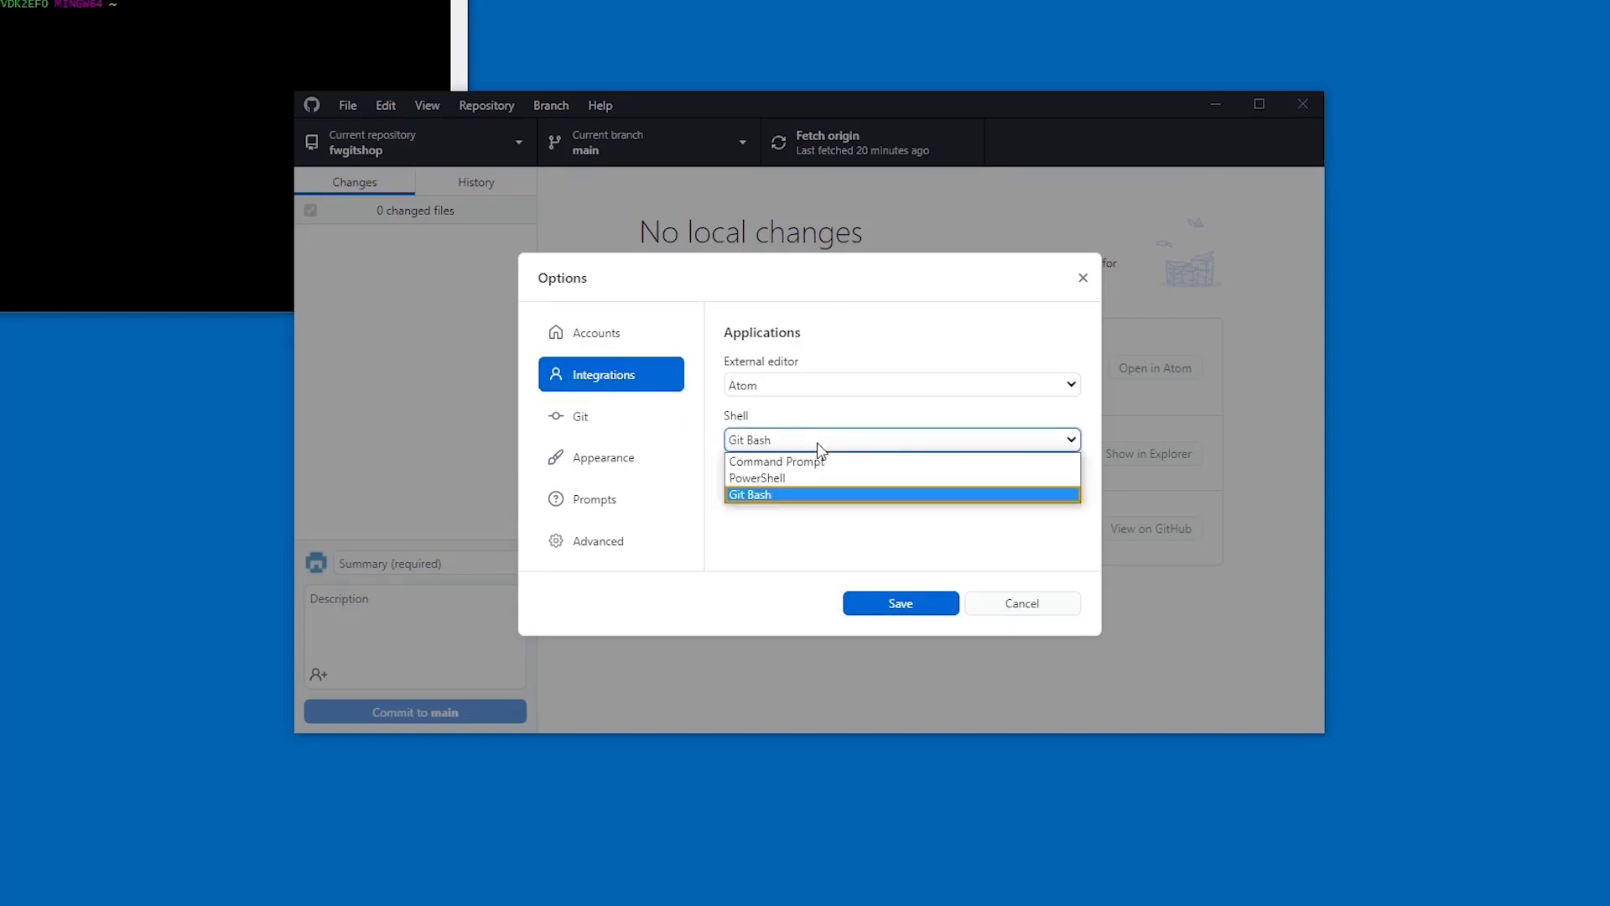
{"action": "left_click", "coordinate": [818, 495]}
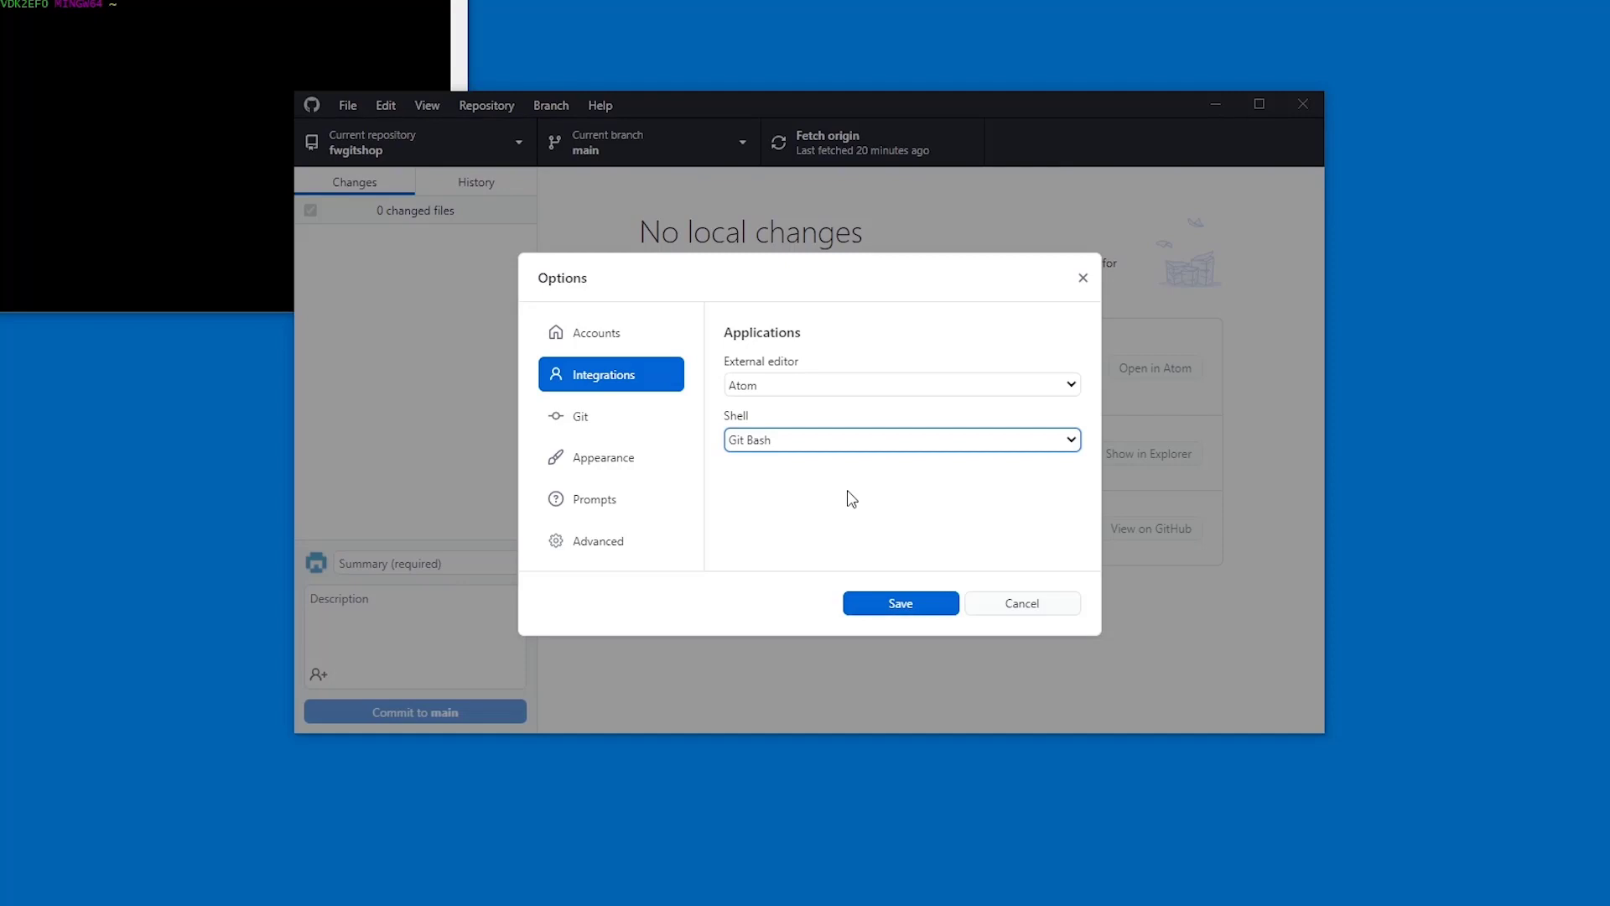
{"action": "left_click", "coordinate": [939, 617]}
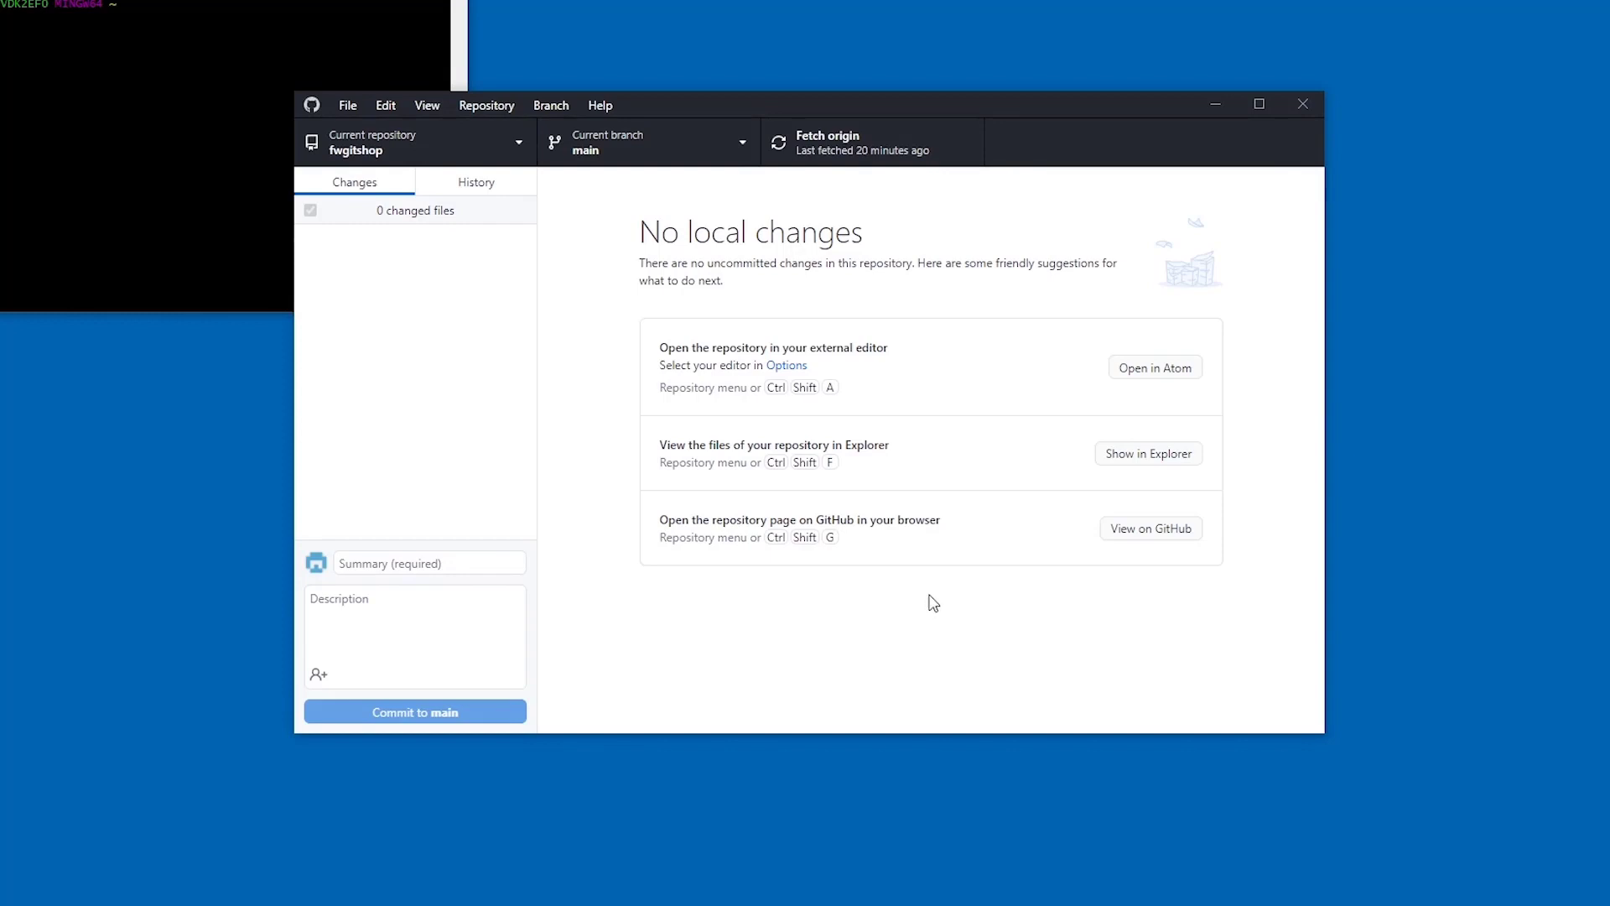
- Open fwgitshop in Git Bash from the Repository menu and enter git push origin main
{"action": "left_click", "coordinate": [514, 106]}
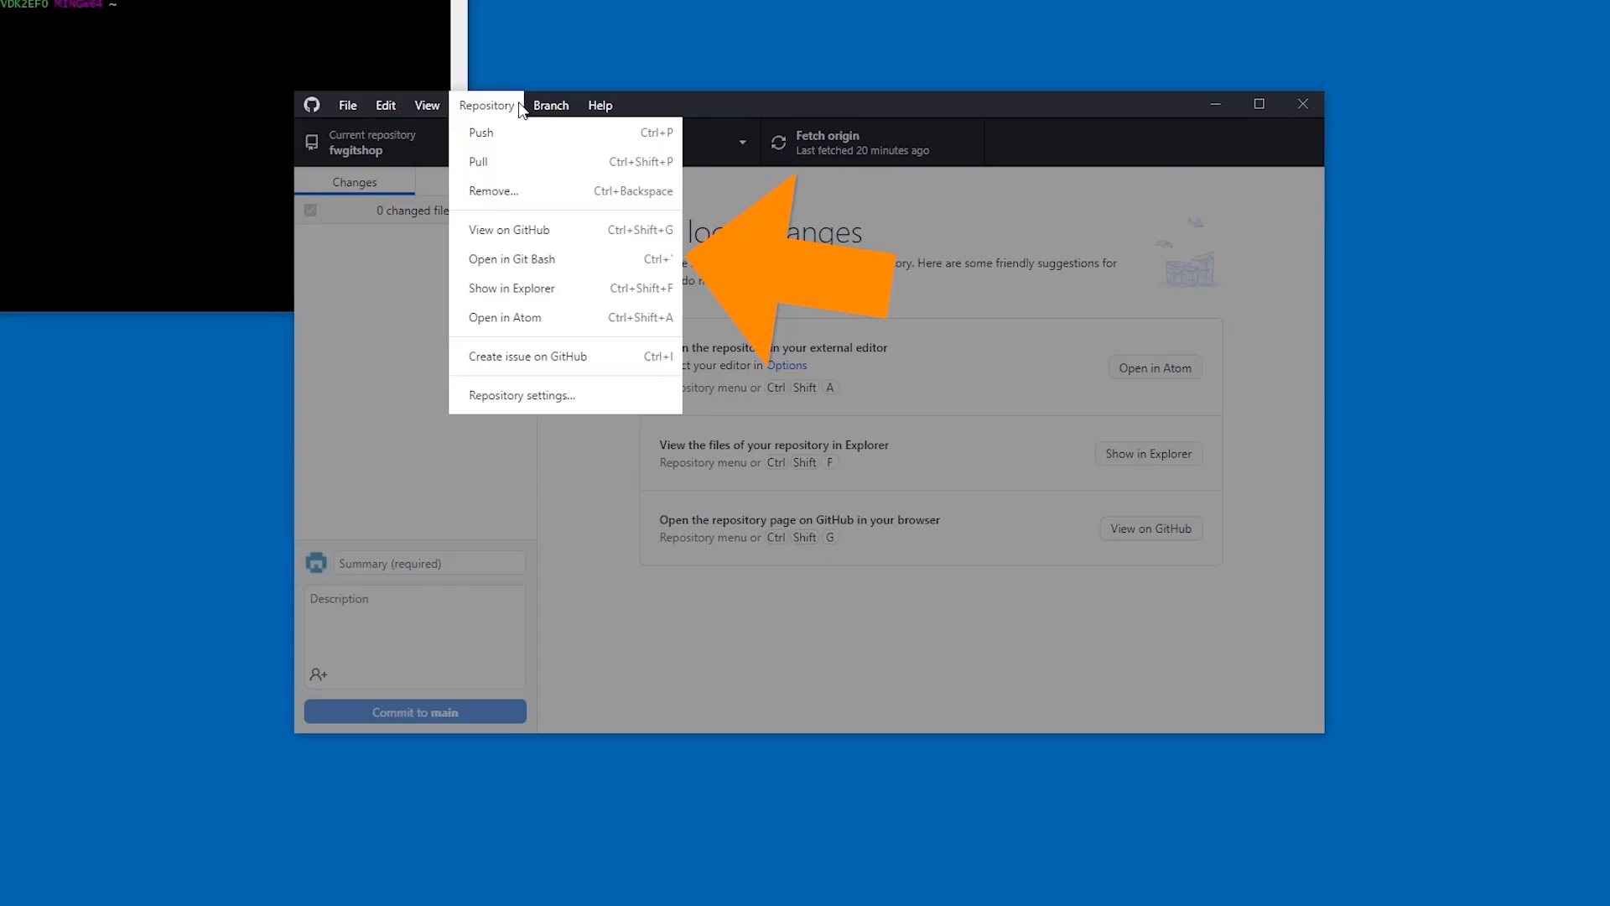
{"action": "left_click", "coordinate": [511, 258]}
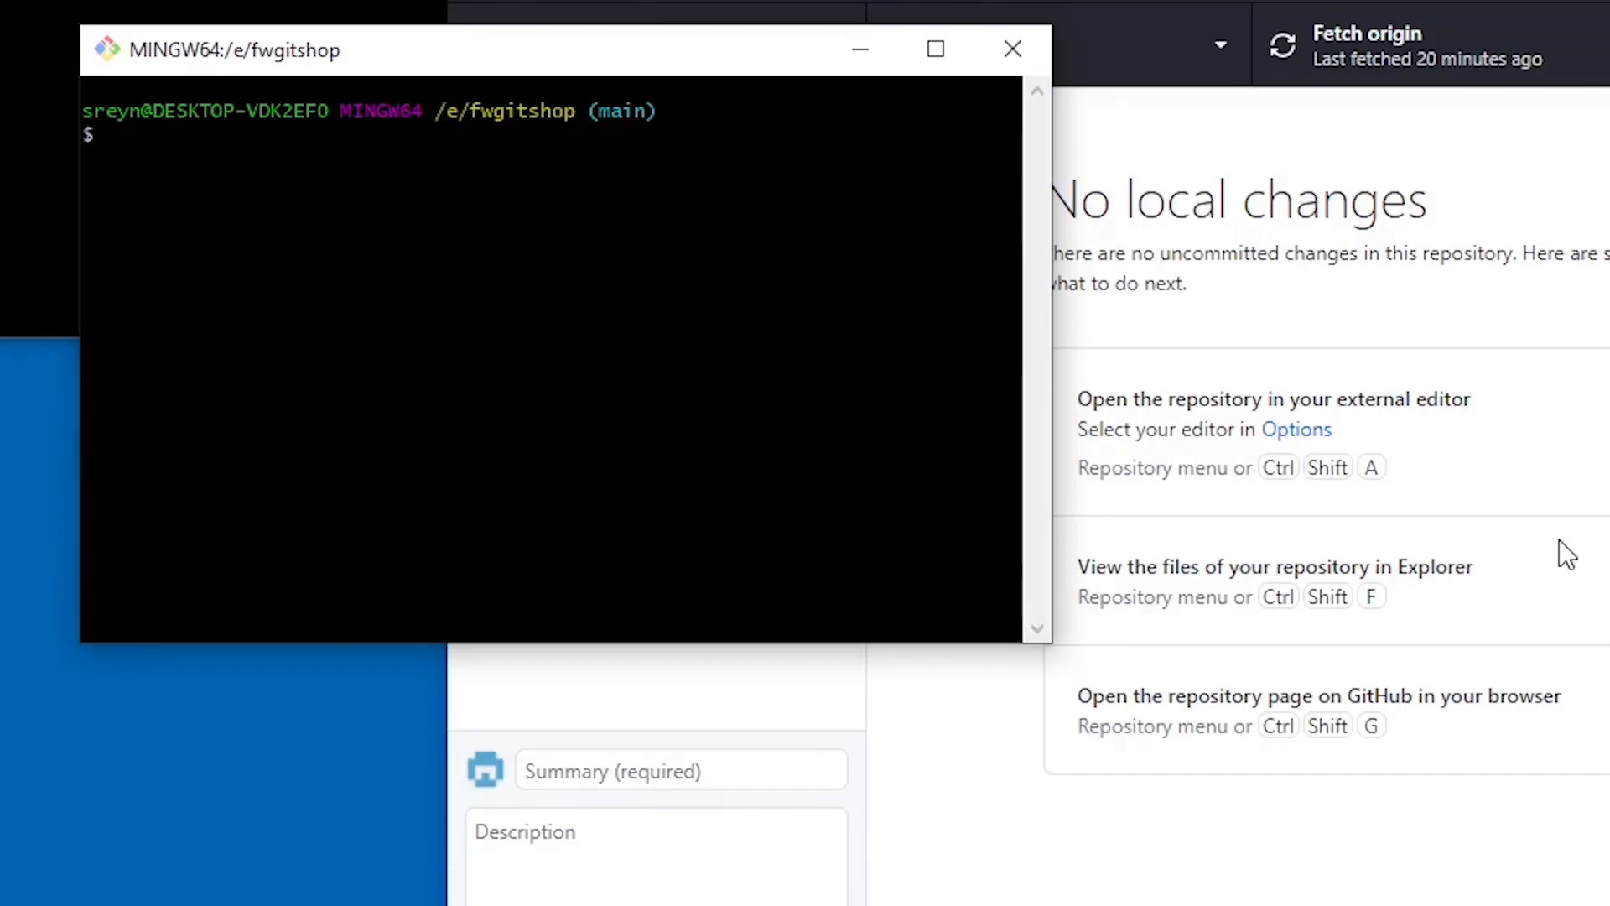
{"action": "type", "text": "git push "}
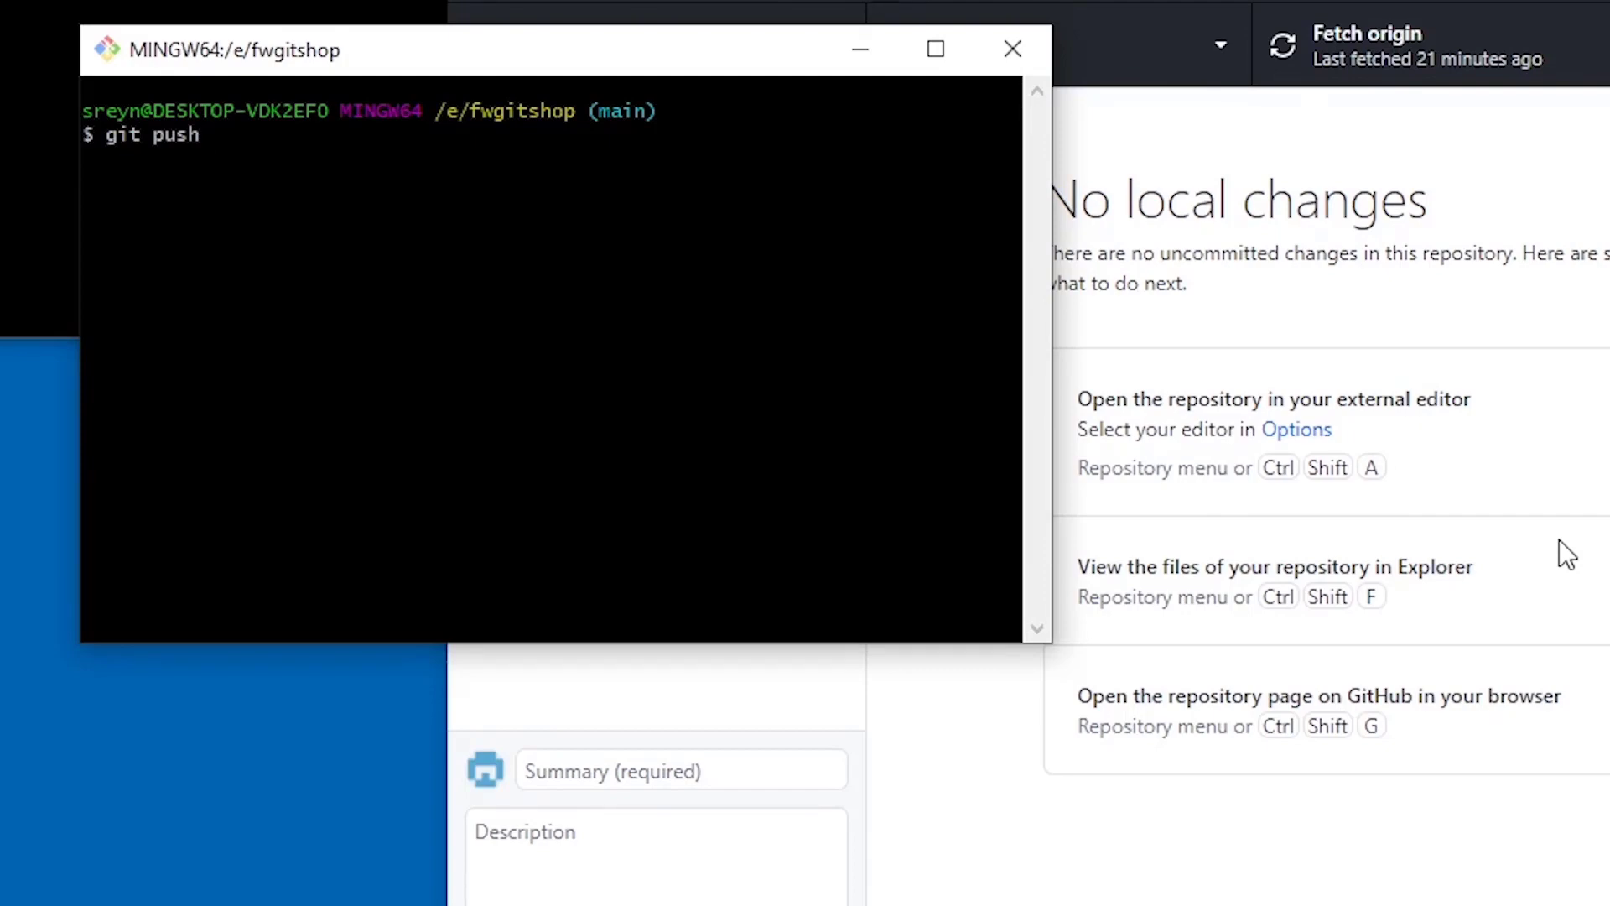
{"action": "type", "text": "origin"}
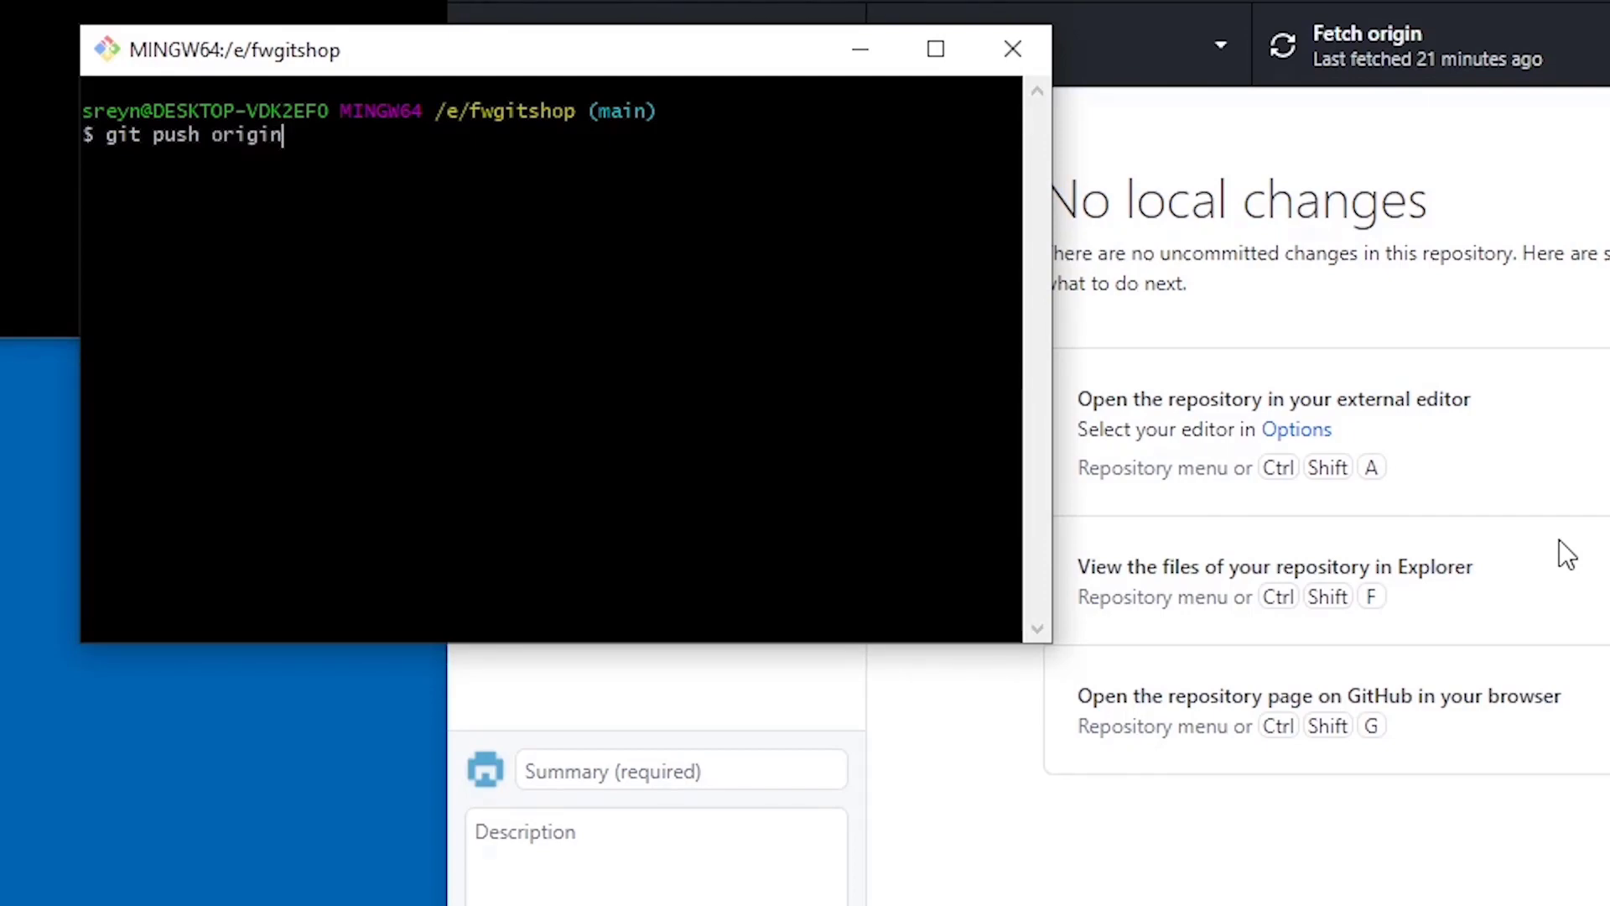
{"action": "type", "text": " main"}
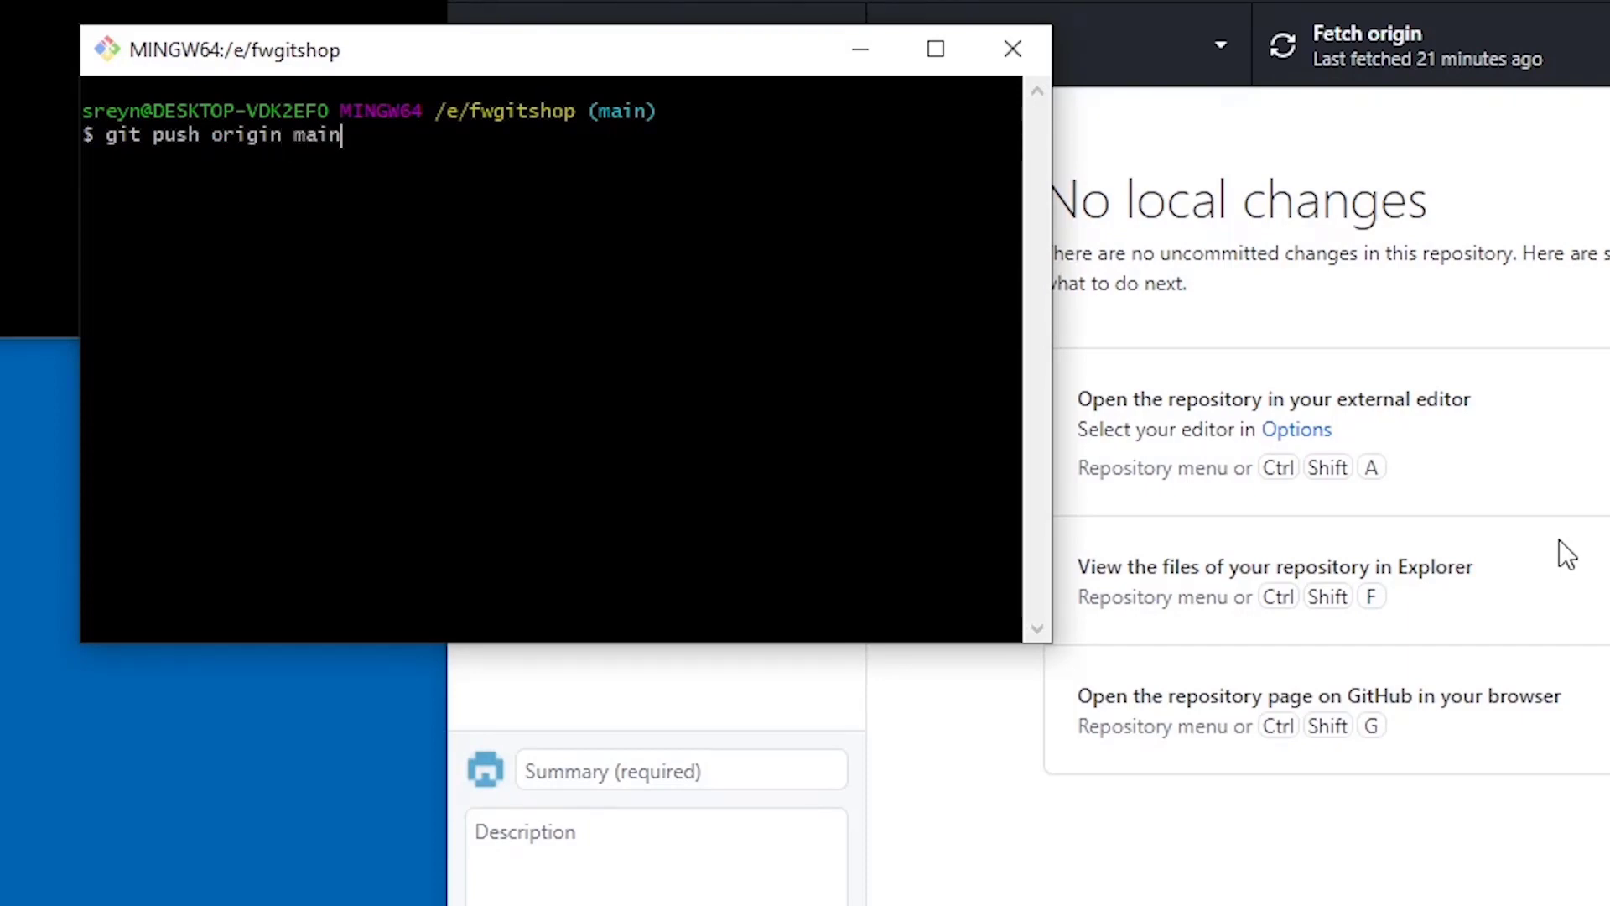
- Run the push to origin main, sign in to GitHub through the browser, and return to the terminal
{"action": "key", "text": "Return"}
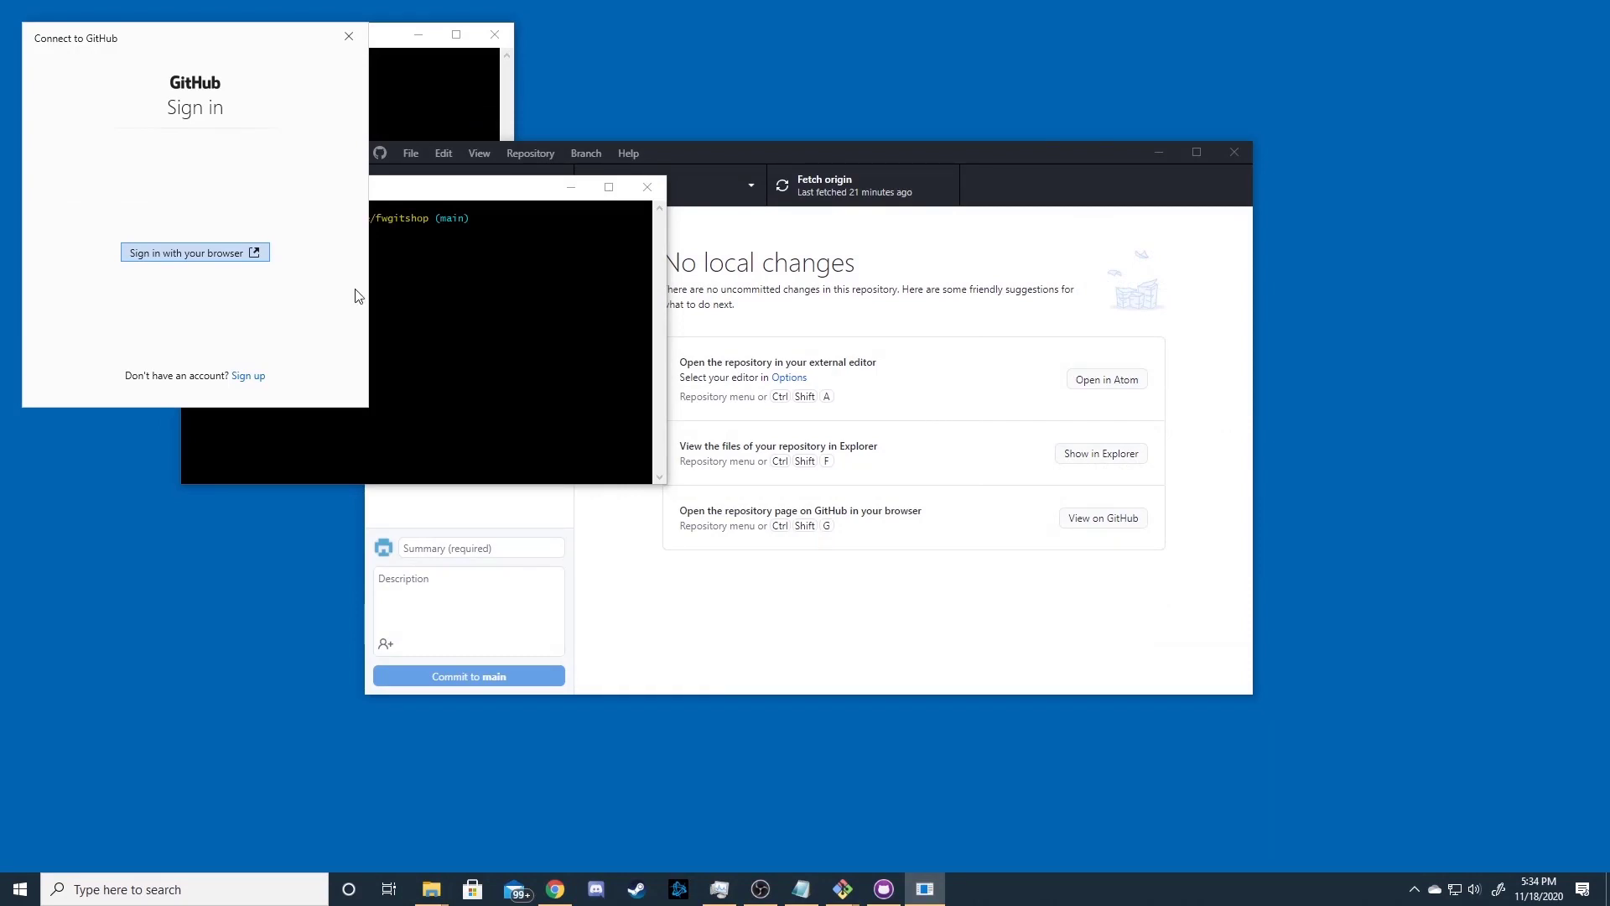
{"action": "left_click", "coordinate": [228, 259]}
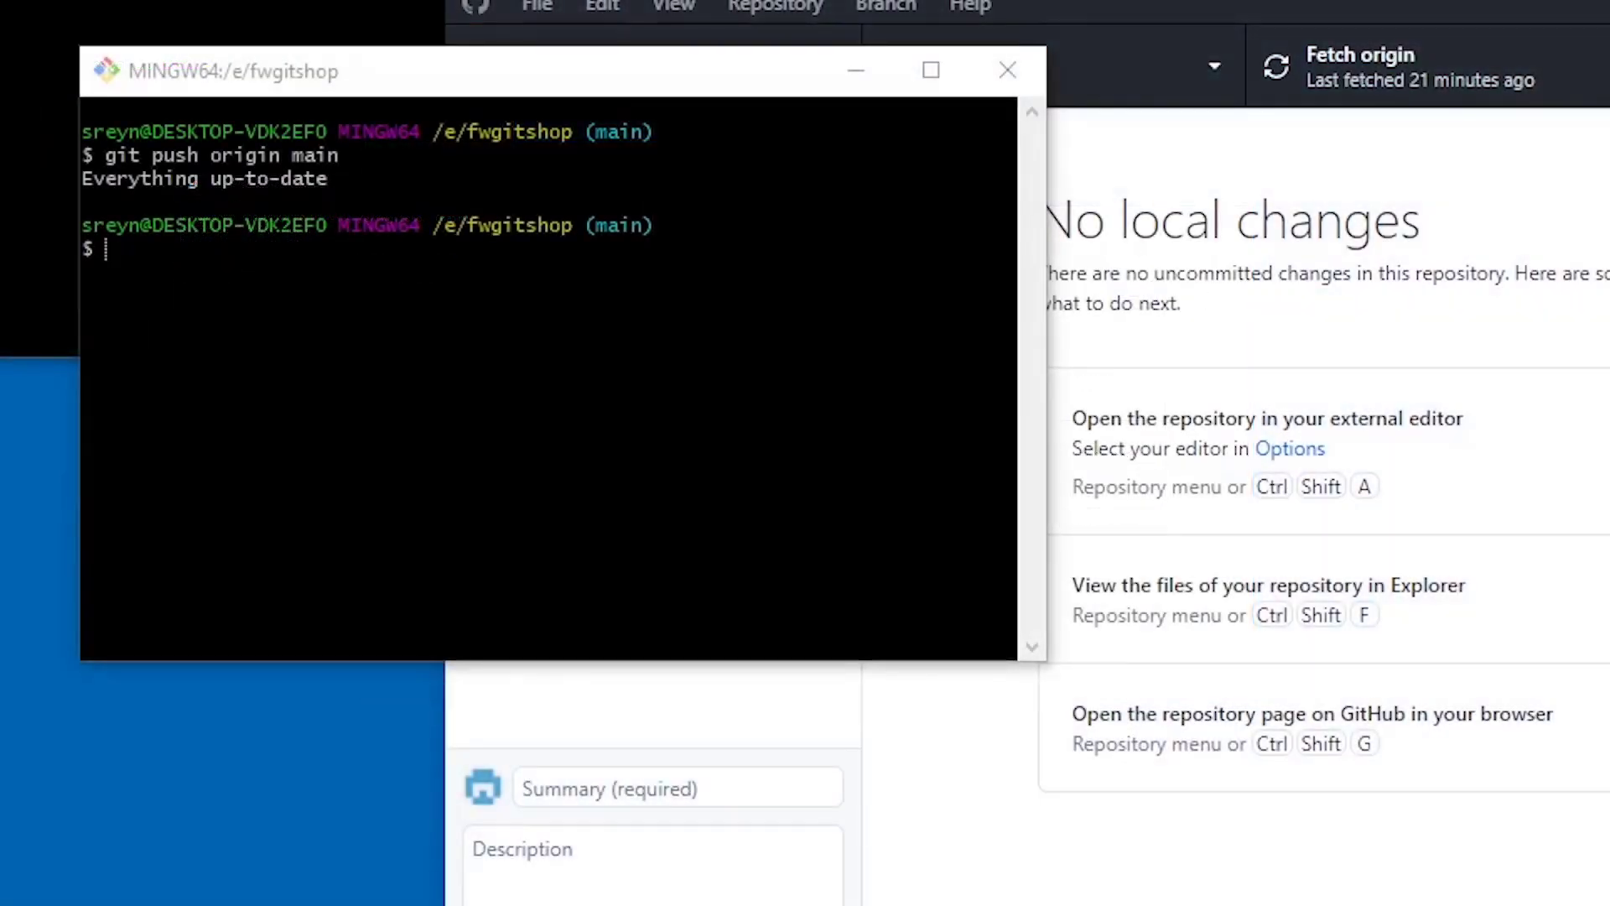
{"action": "triple_click", "coordinate": [456, 176]}
{"action": "left_click", "coordinate": [456, 176]}
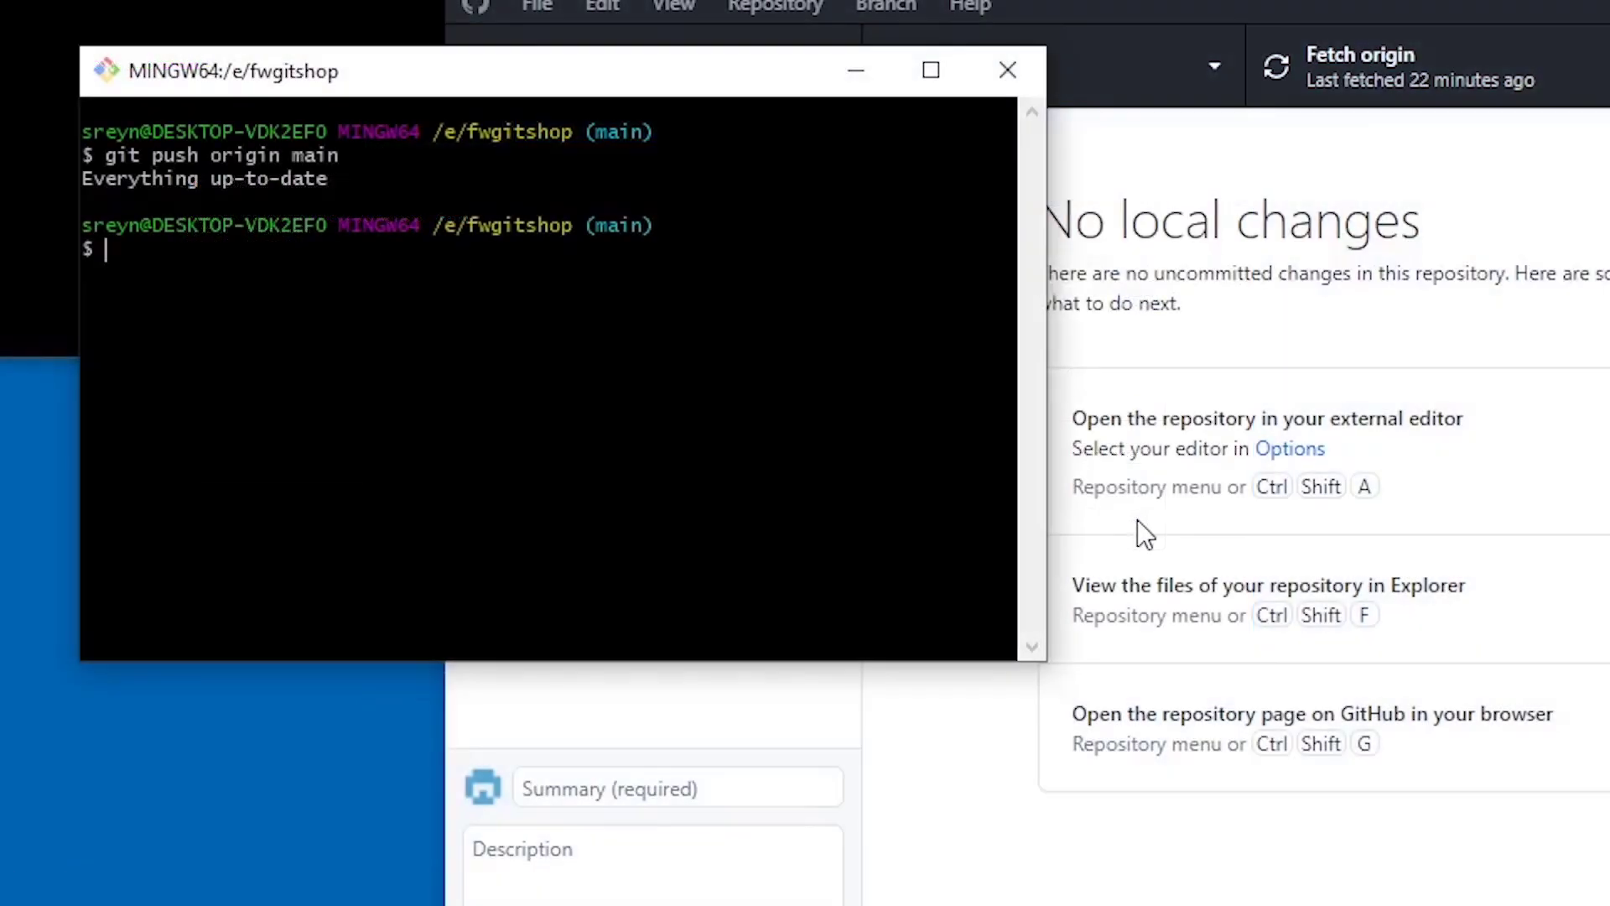
- Run git pull origin main, which reports 'Already up to date.'
{"action": "type", "text": "git pull origin main"}
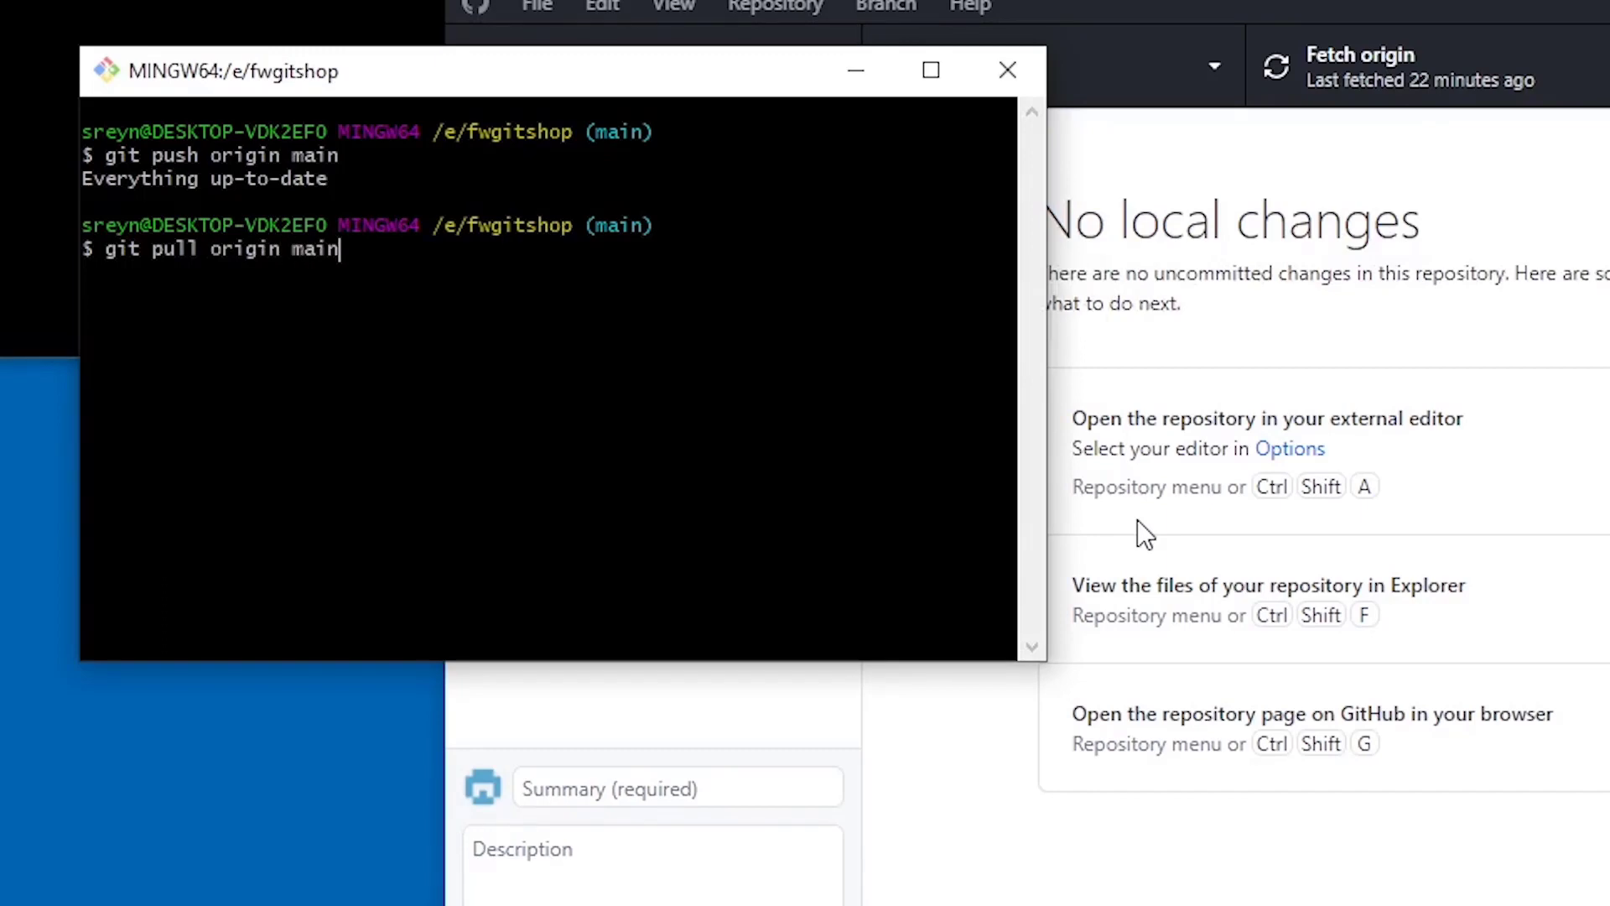
{"action": "key", "text": "Return"}
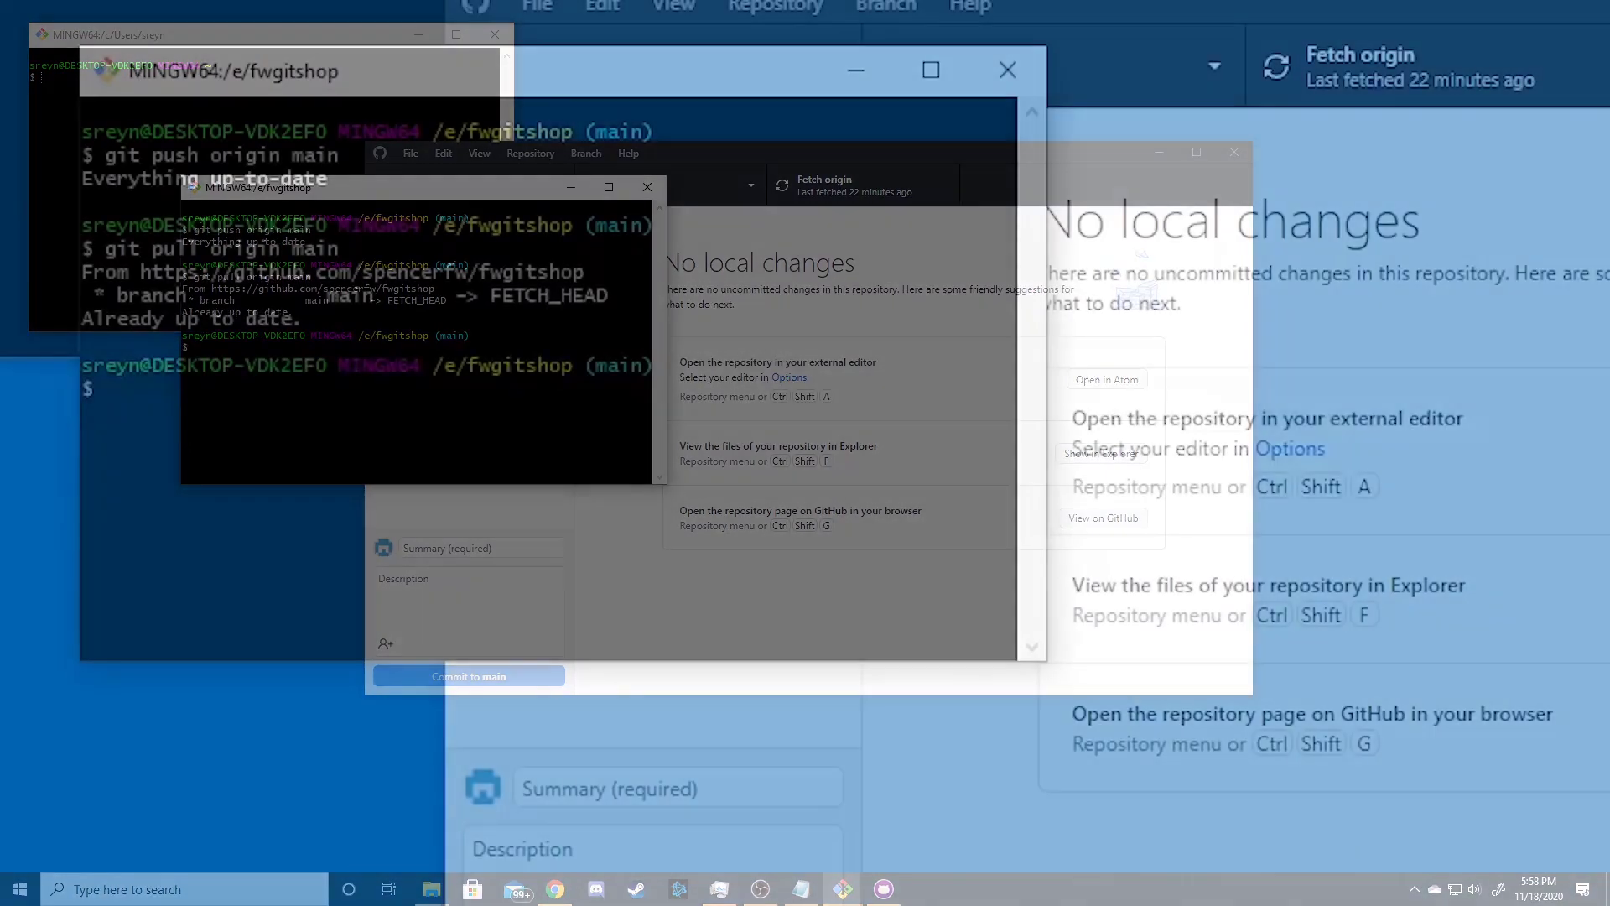
- List branches, run git checkout testing, and confirm with git branch that testing is current
{"action": "type", "text": "git branch"}
{"action": "key", "text": "Return"}
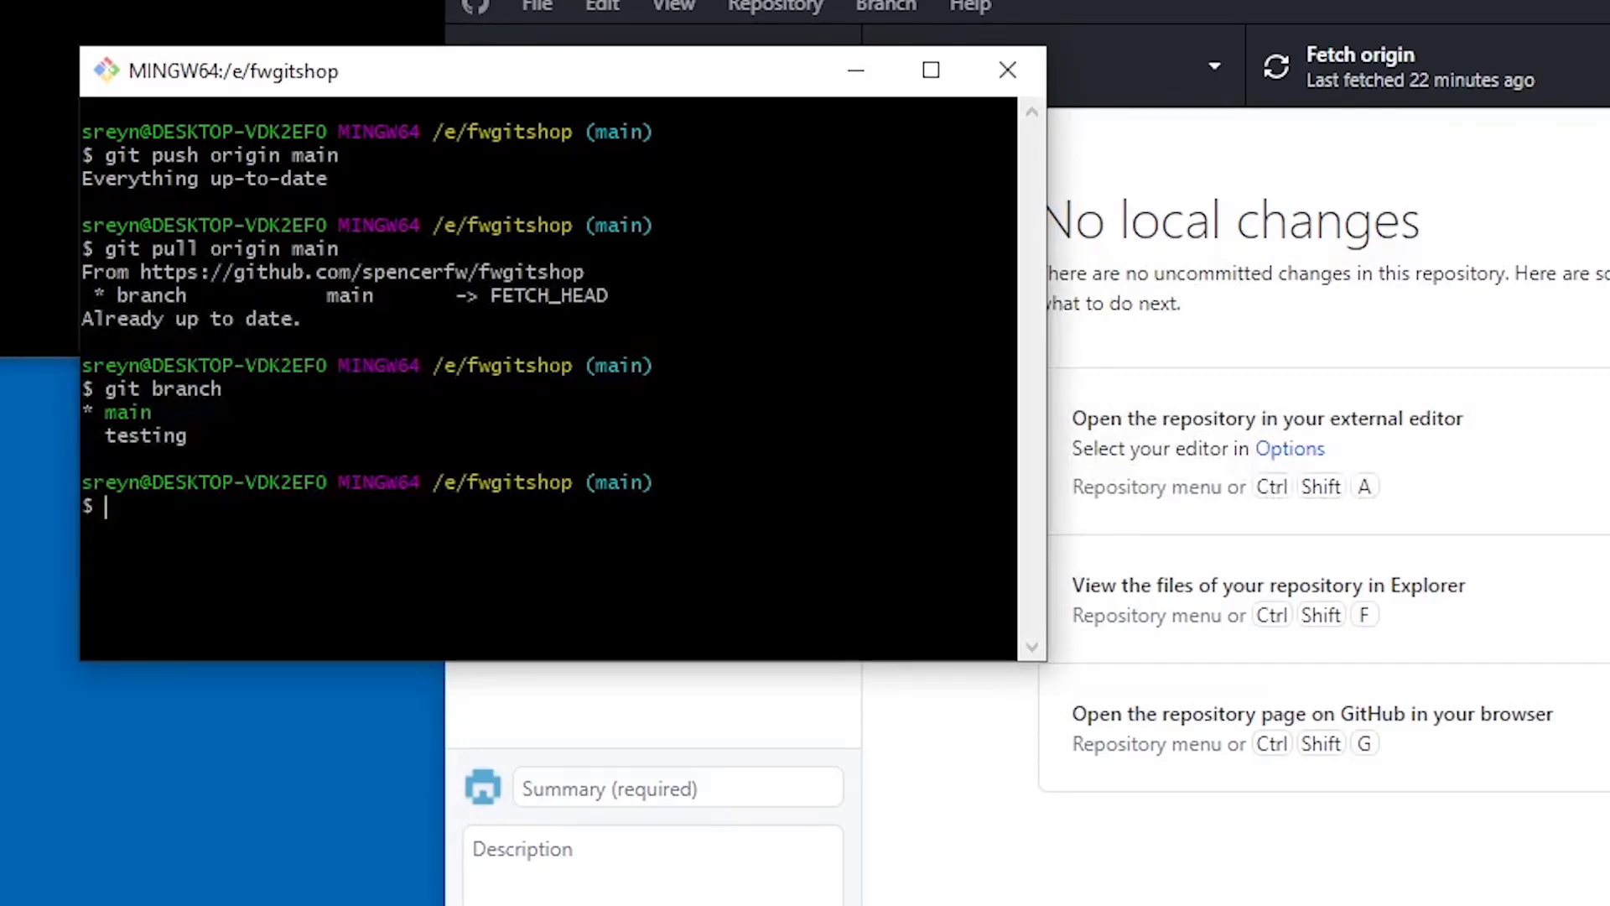
{"action": "type", "text": "git checkout"}
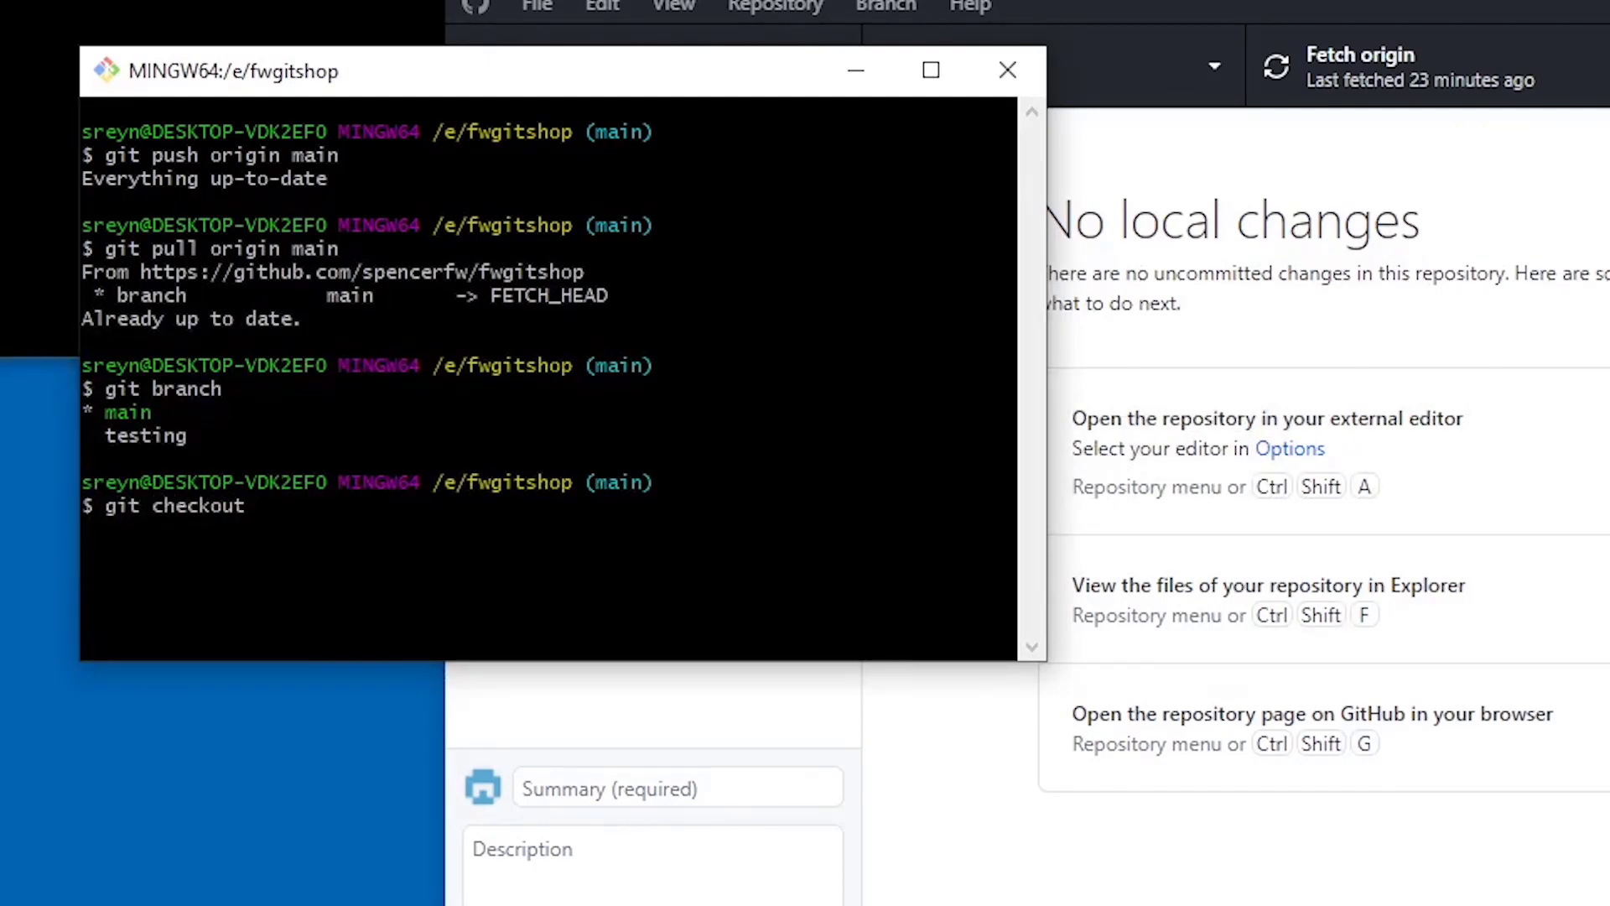
{"action": "type", "text": " testing"}
{"action": "key", "text": "Return"}
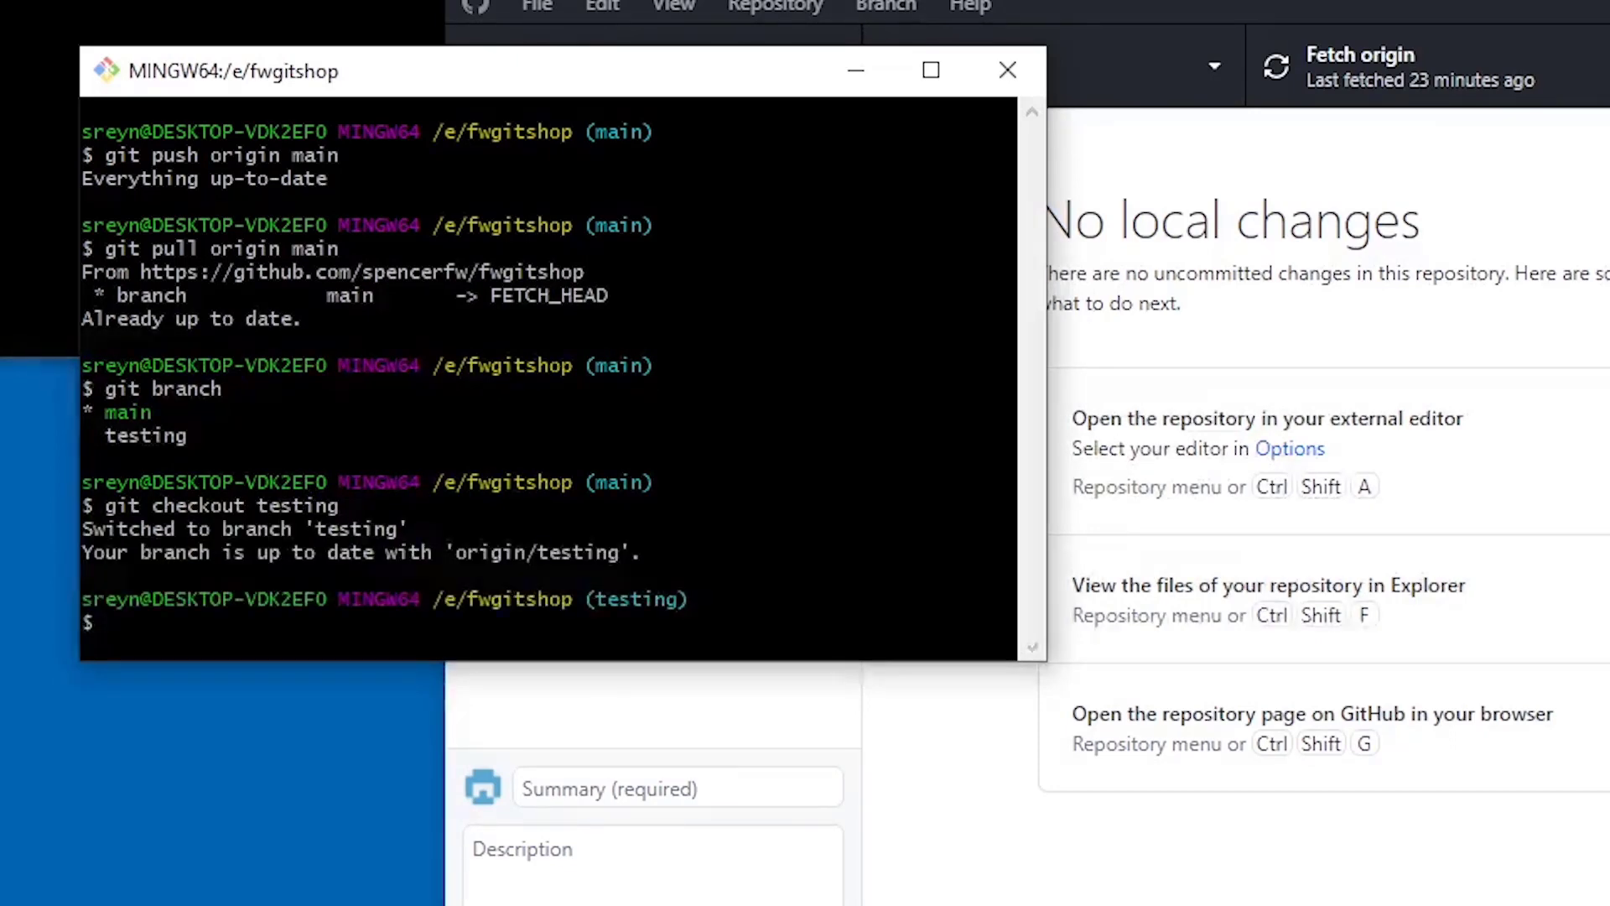
{"action": "type", "text": "git branch"}
{"action": "key", "text": "Return"}
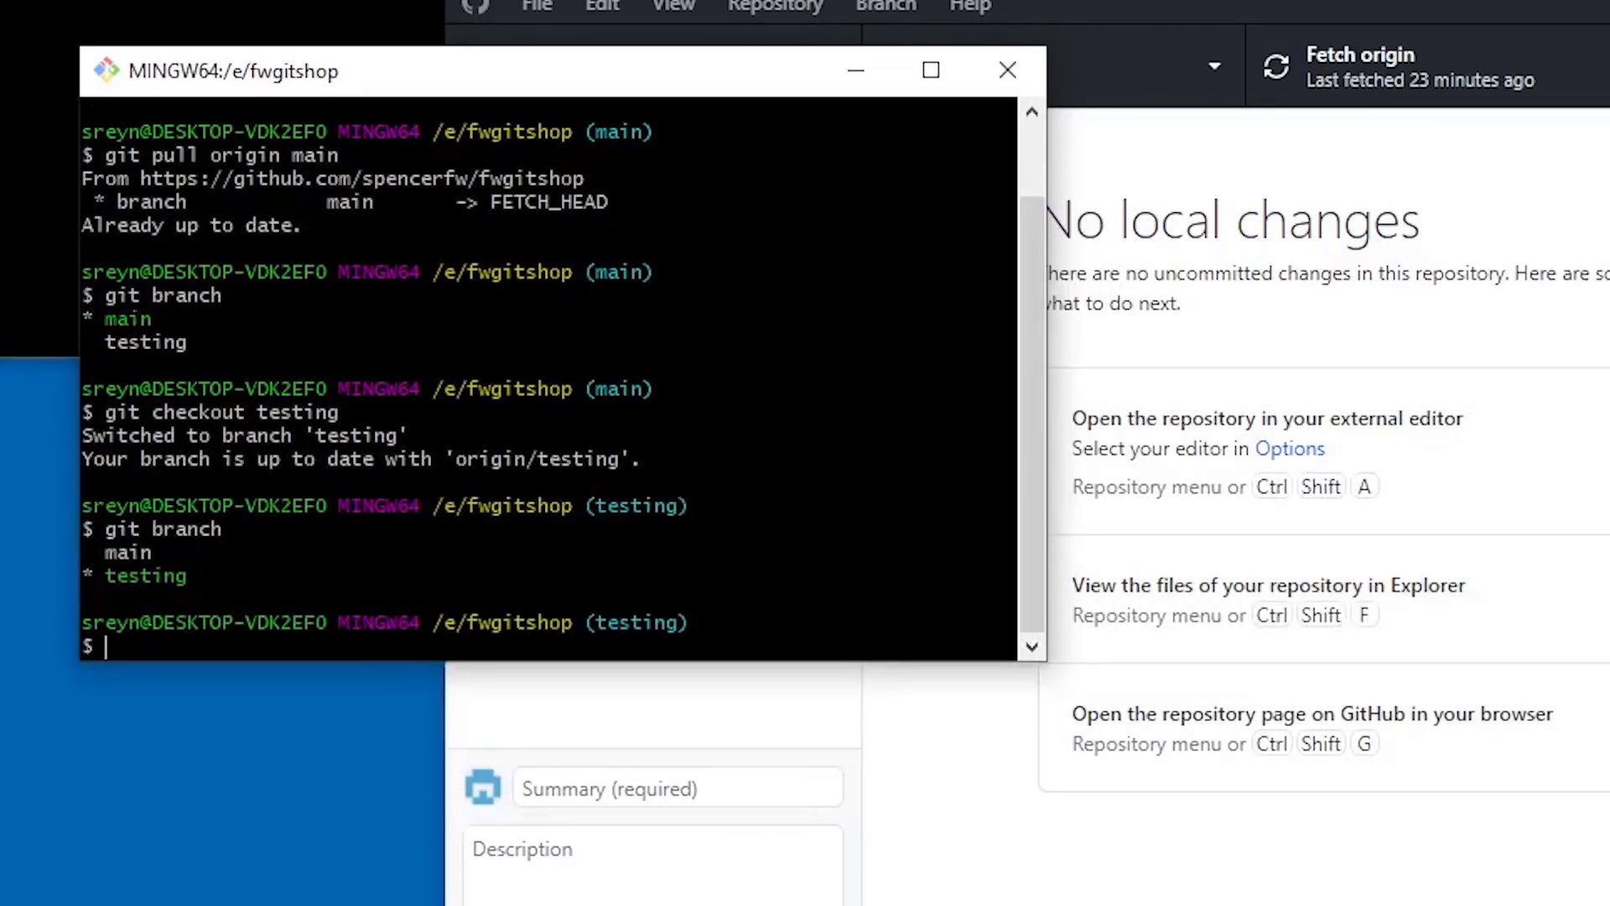